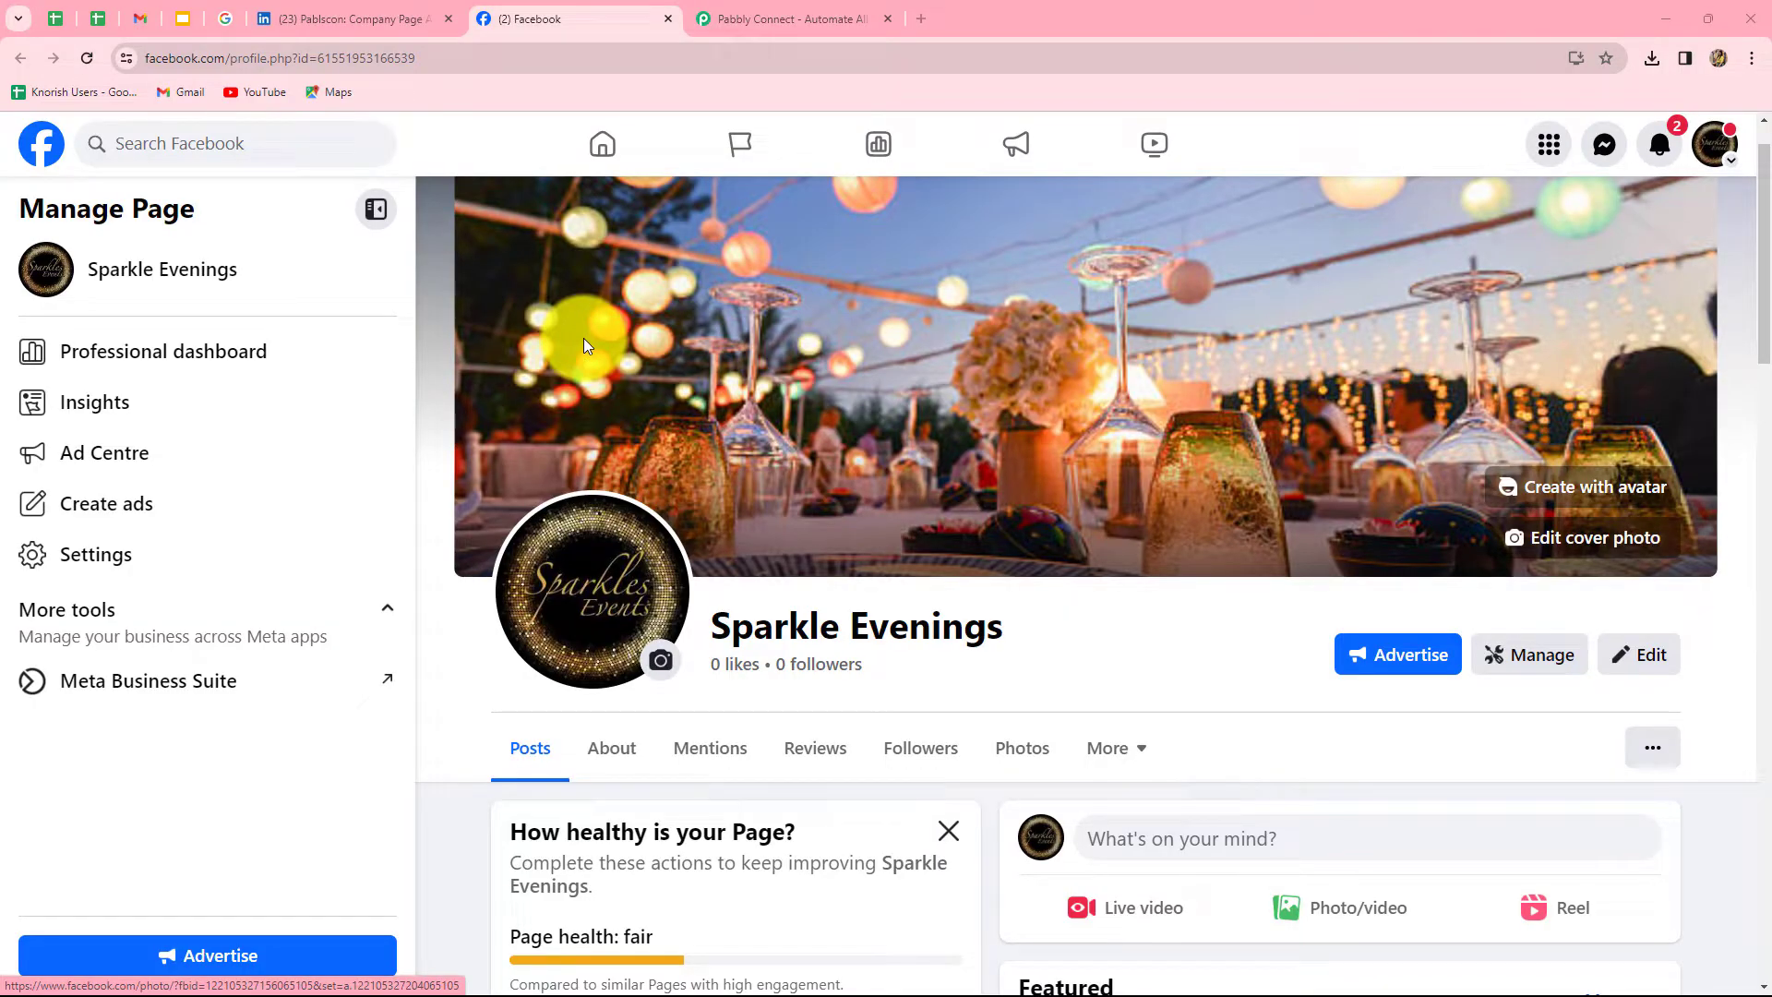
- Compare the Sparkle Evenings Facebook page with the LinkedIn company page
{"action": "scroll", "coordinate": [583, 342], "scroll_direction": "down", "scroll_amount": 5}
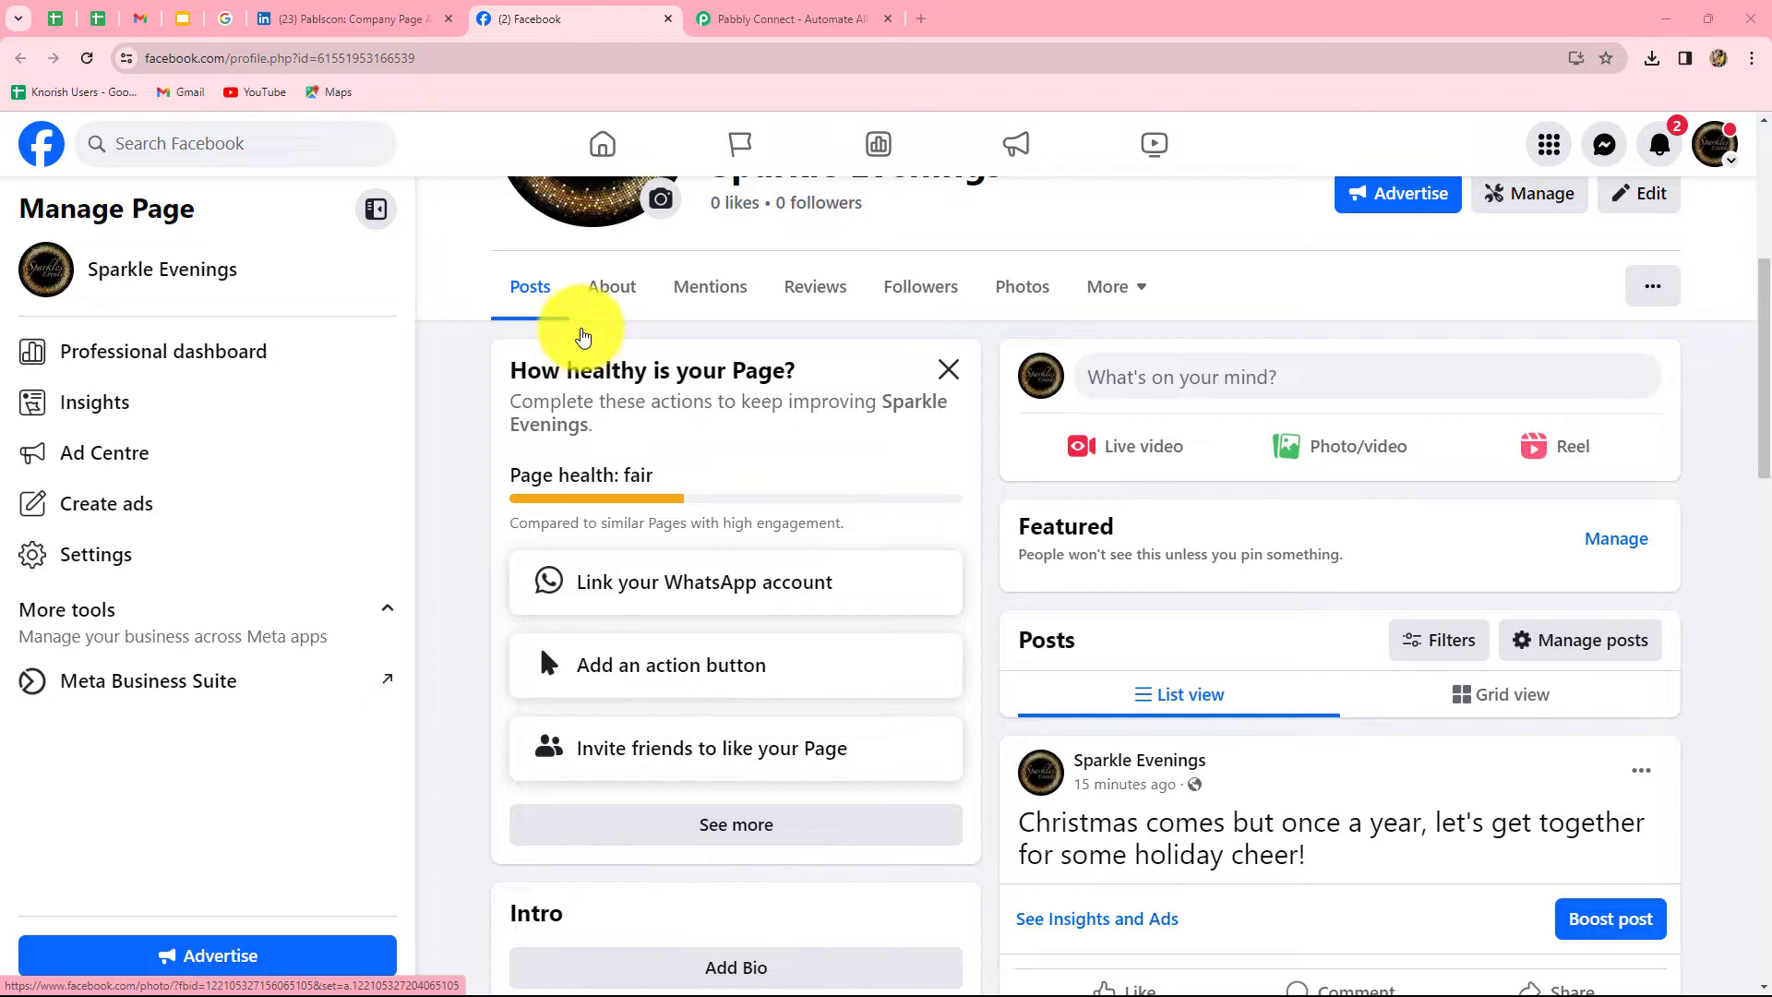
{"action": "left_click", "coordinate": [380, 19]}
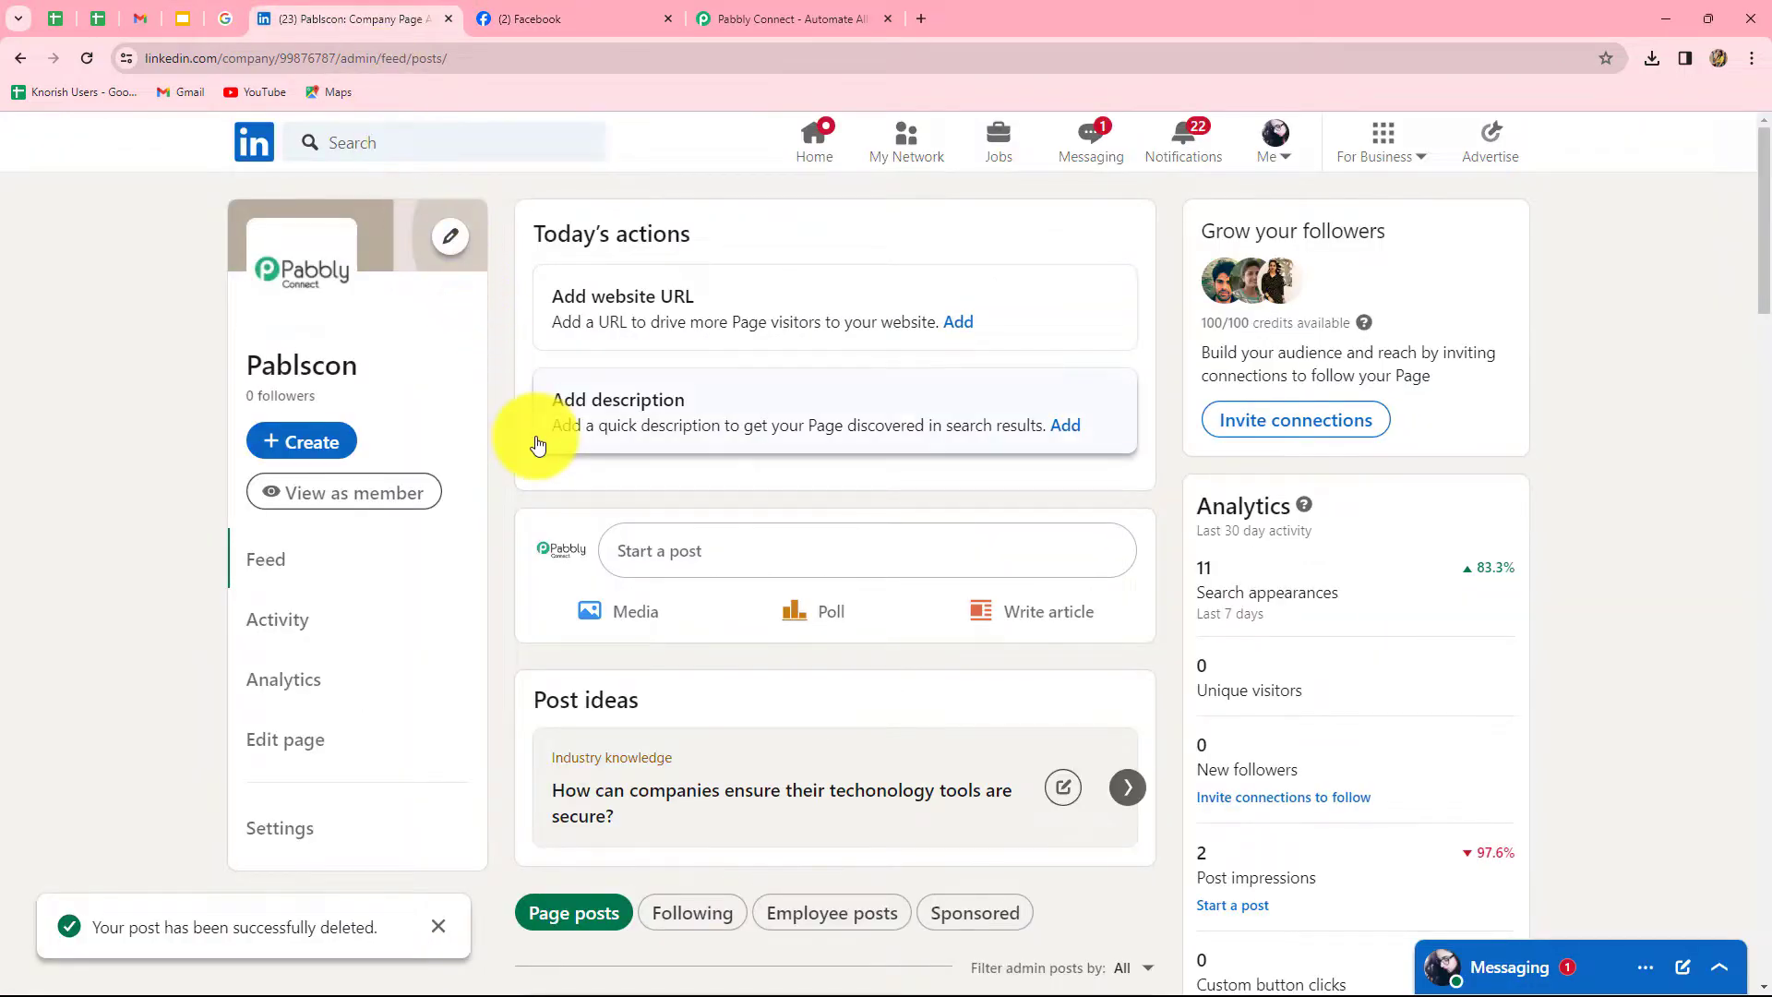
{"action": "scroll", "coordinate": [465, 707], "scroll_direction": "down", "scroll_amount": 6}
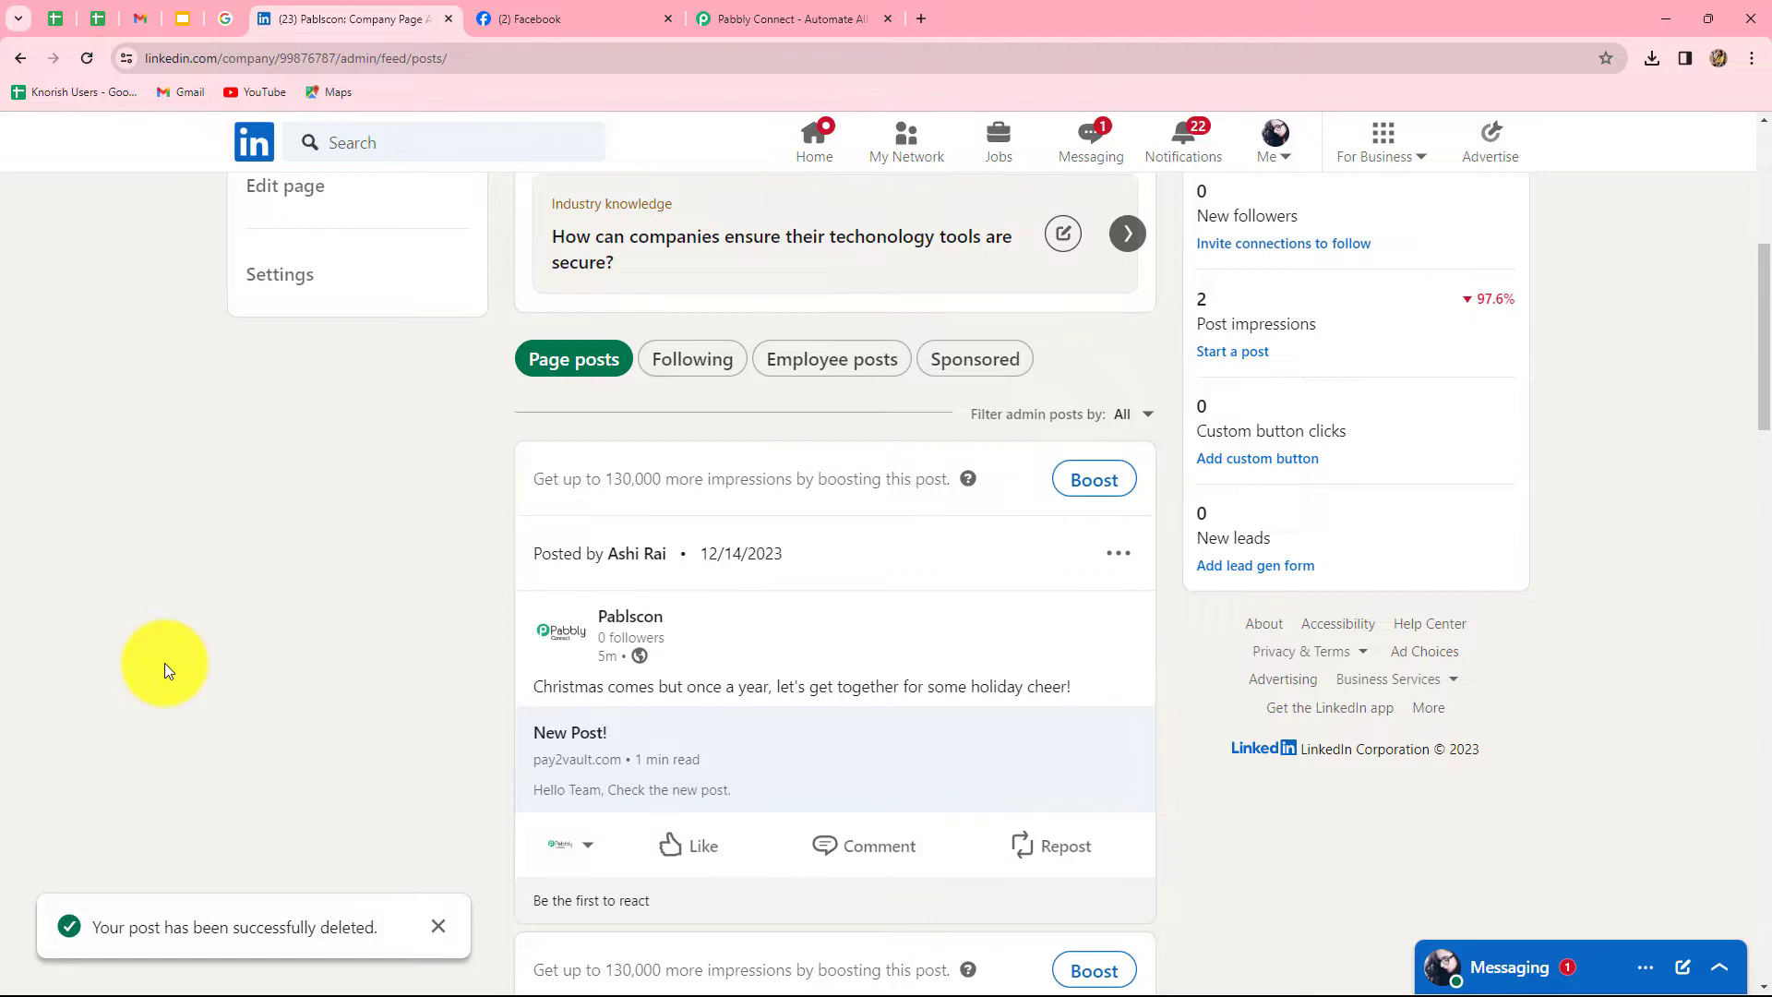
{"action": "left_click", "coordinate": [539, 15]}
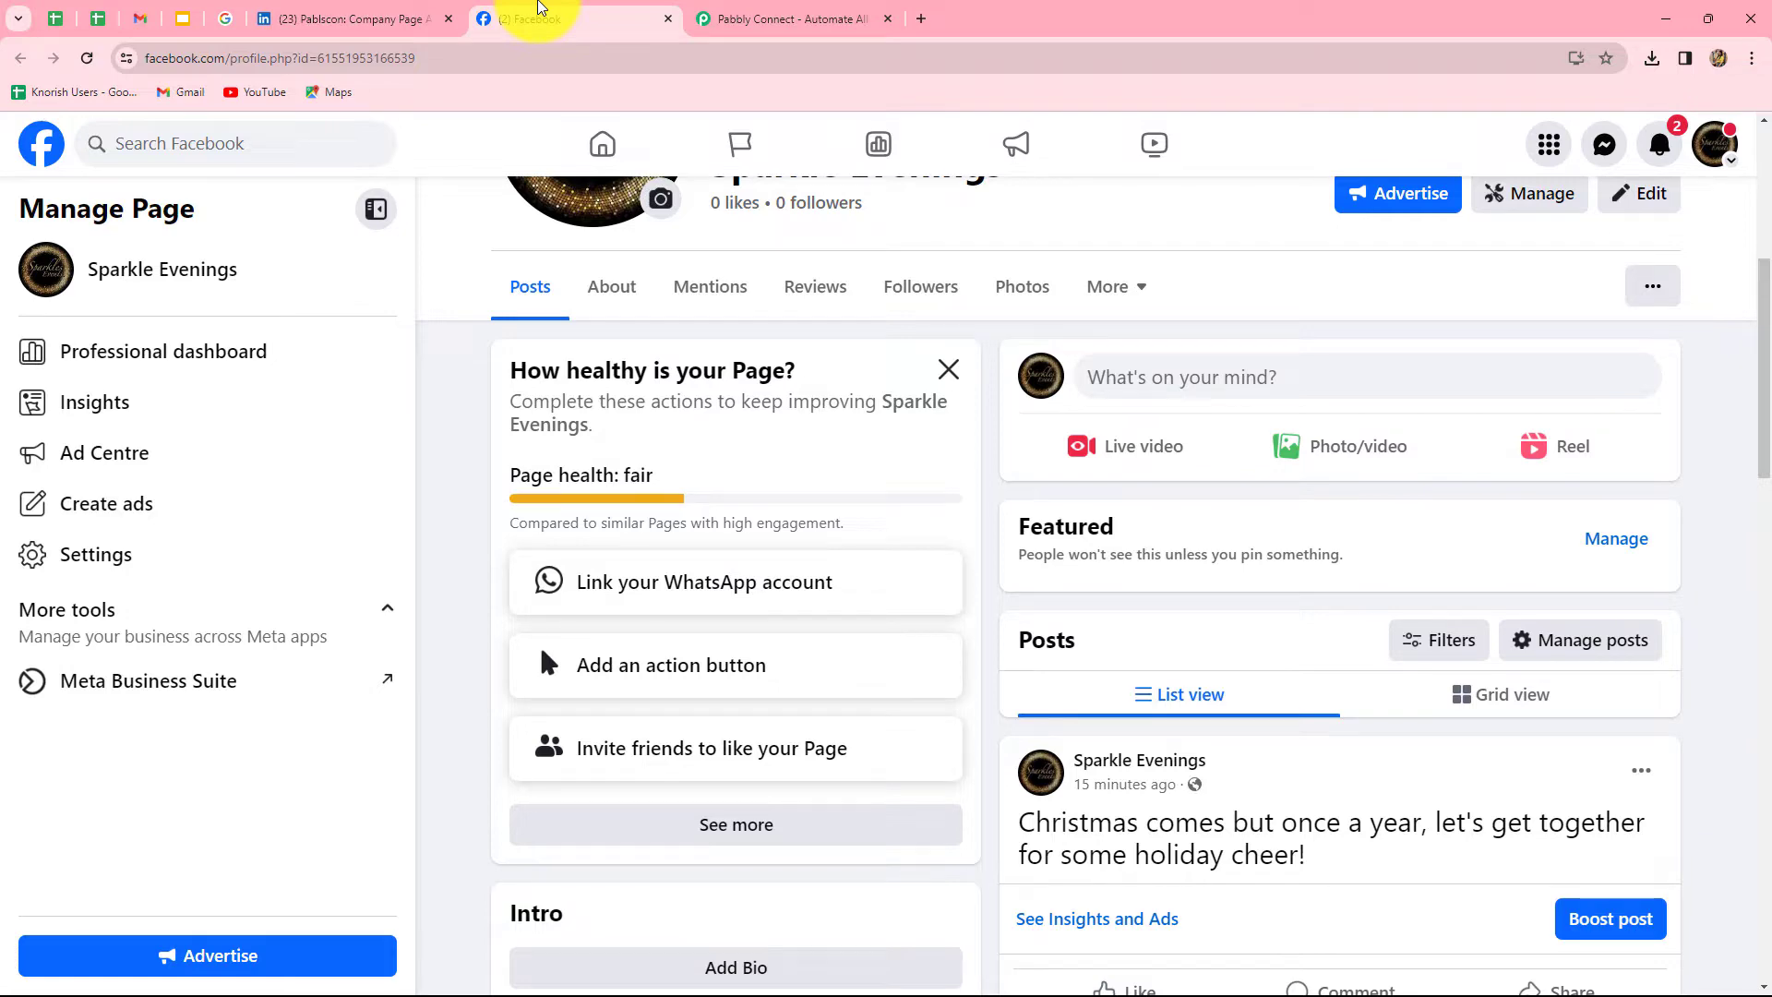
{"action": "left_click", "coordinate": [348, 19]}
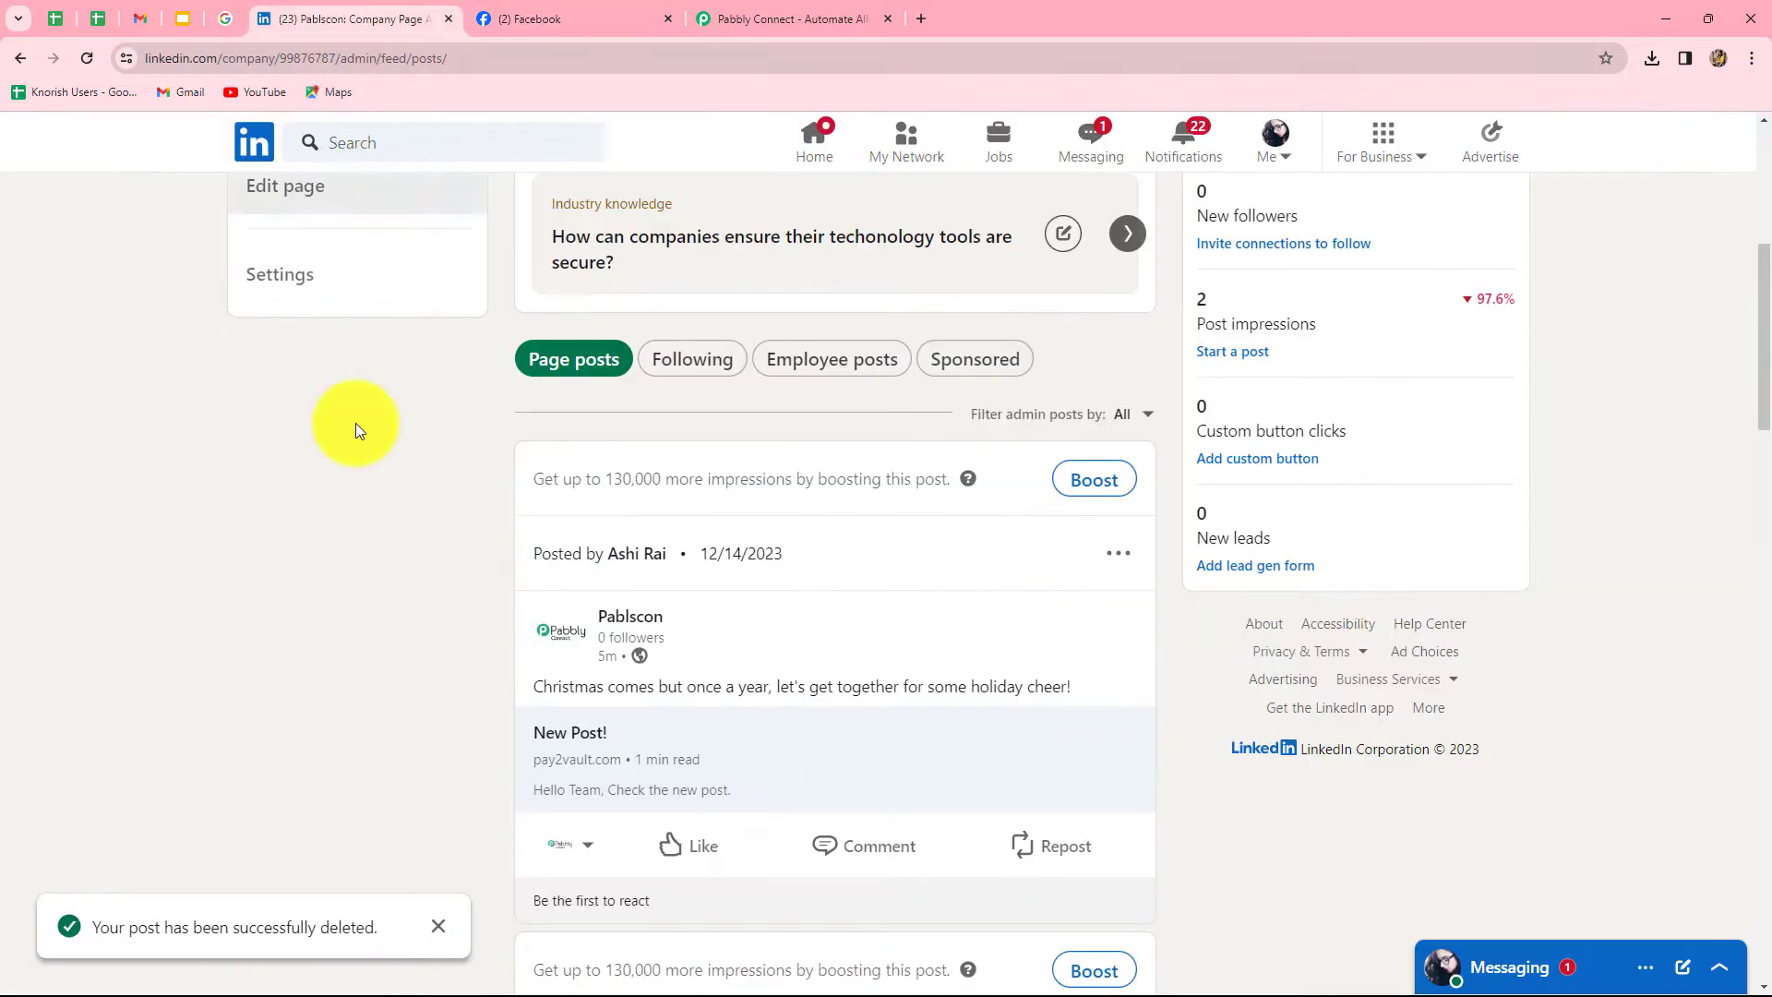
- Return to Sparkle Evenings and start a new post with the winter-party message
{"action": "left_click", "coordinate": [528, 17]}
{"action": "scroll", "coordinate": [811, 581], "scroll_direction": "up", "scroll_amount": 1}
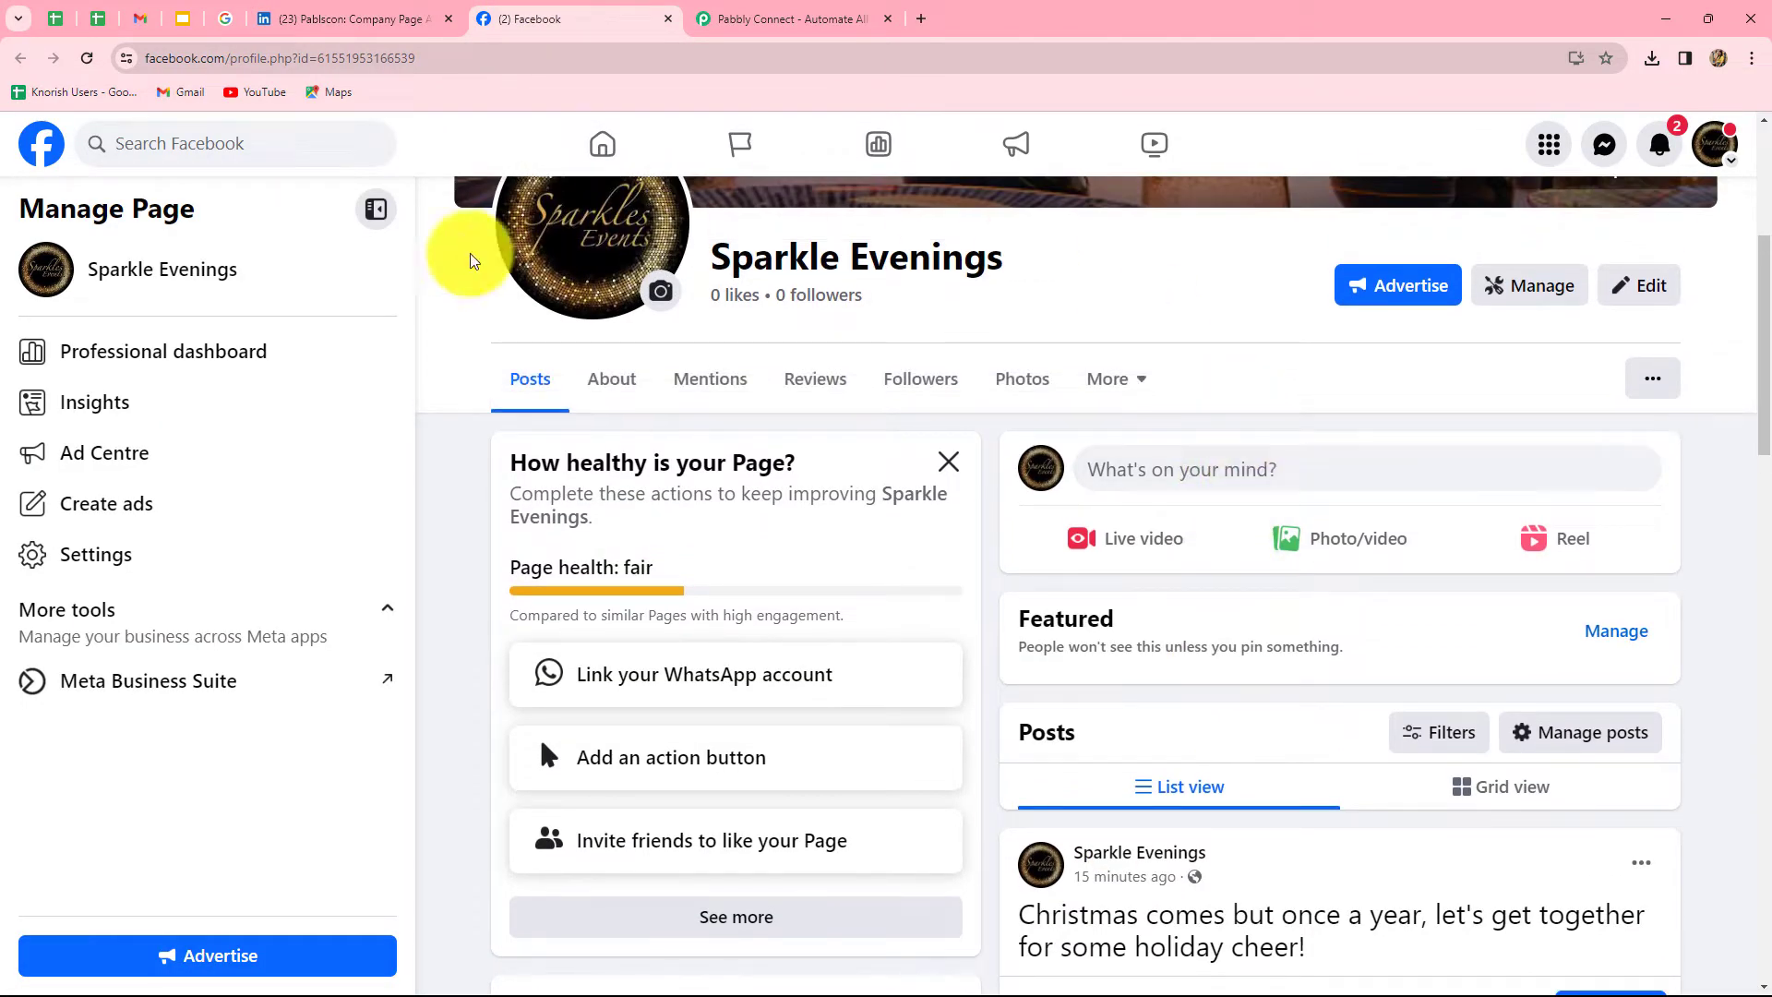
{"action": "left_click", "coordinate": [1209, 478]}
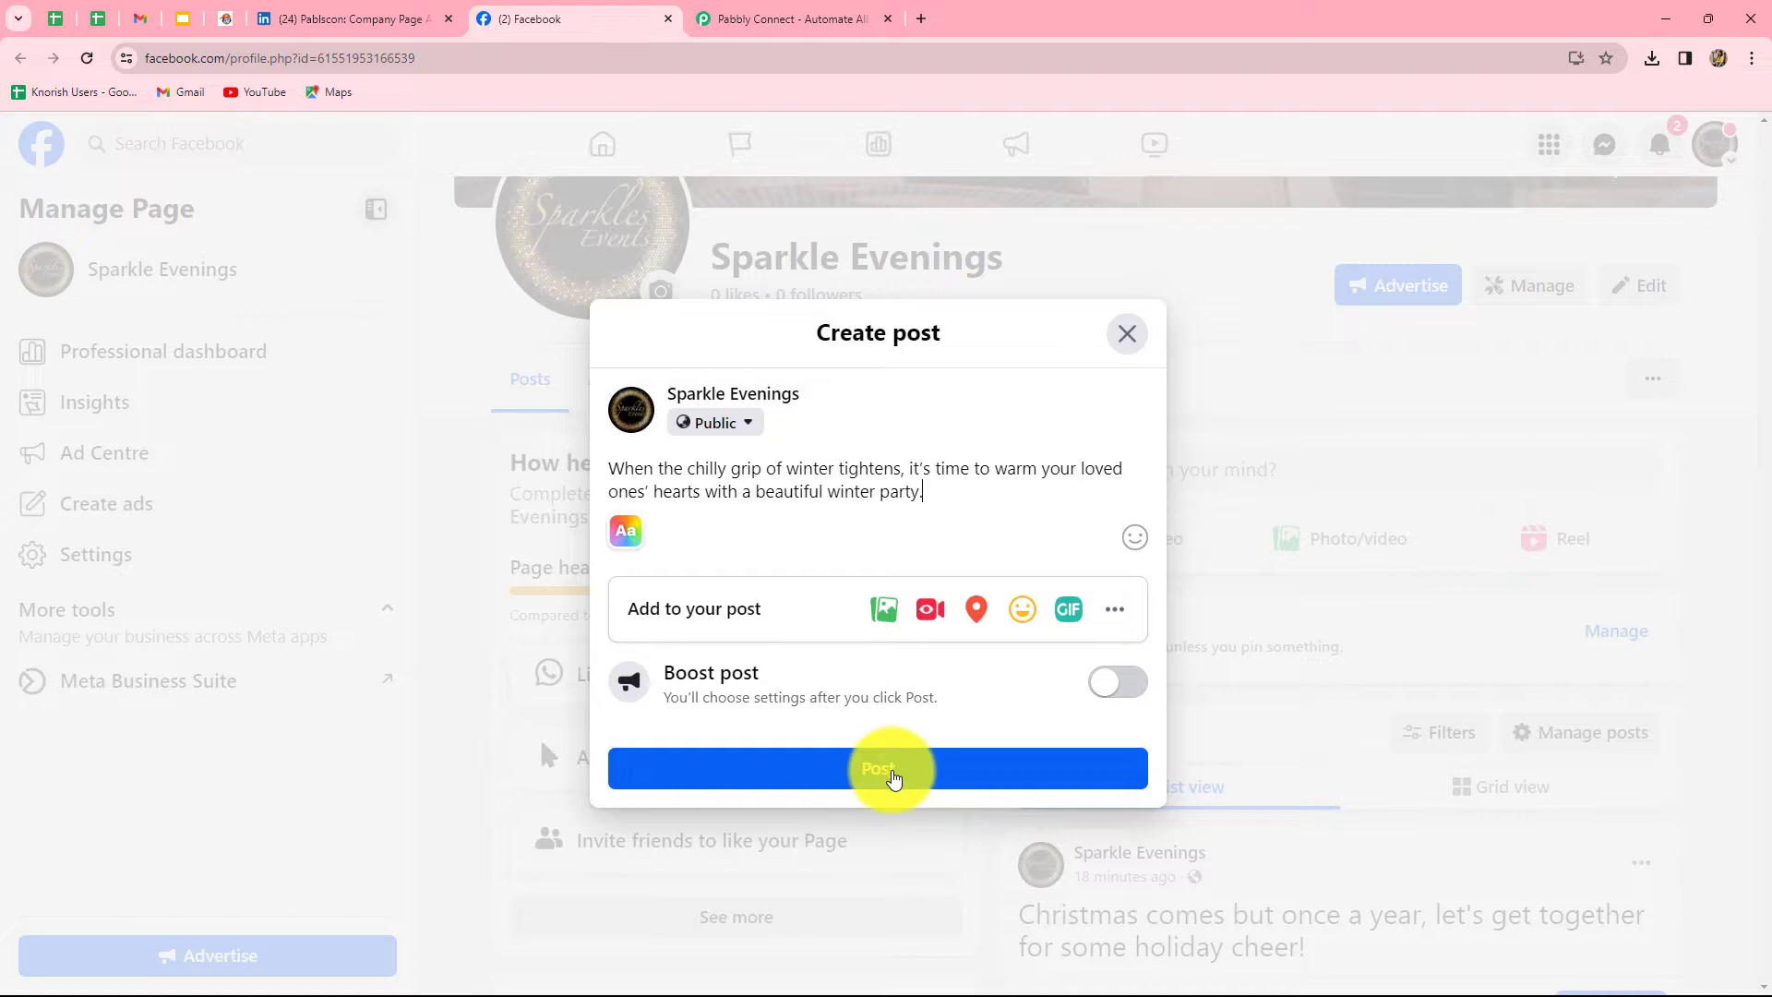
- Publish the winter-party post on Facebook and check the LinkedIn company page for it
{"action": "left_click", "coordinate": [892, 773]}
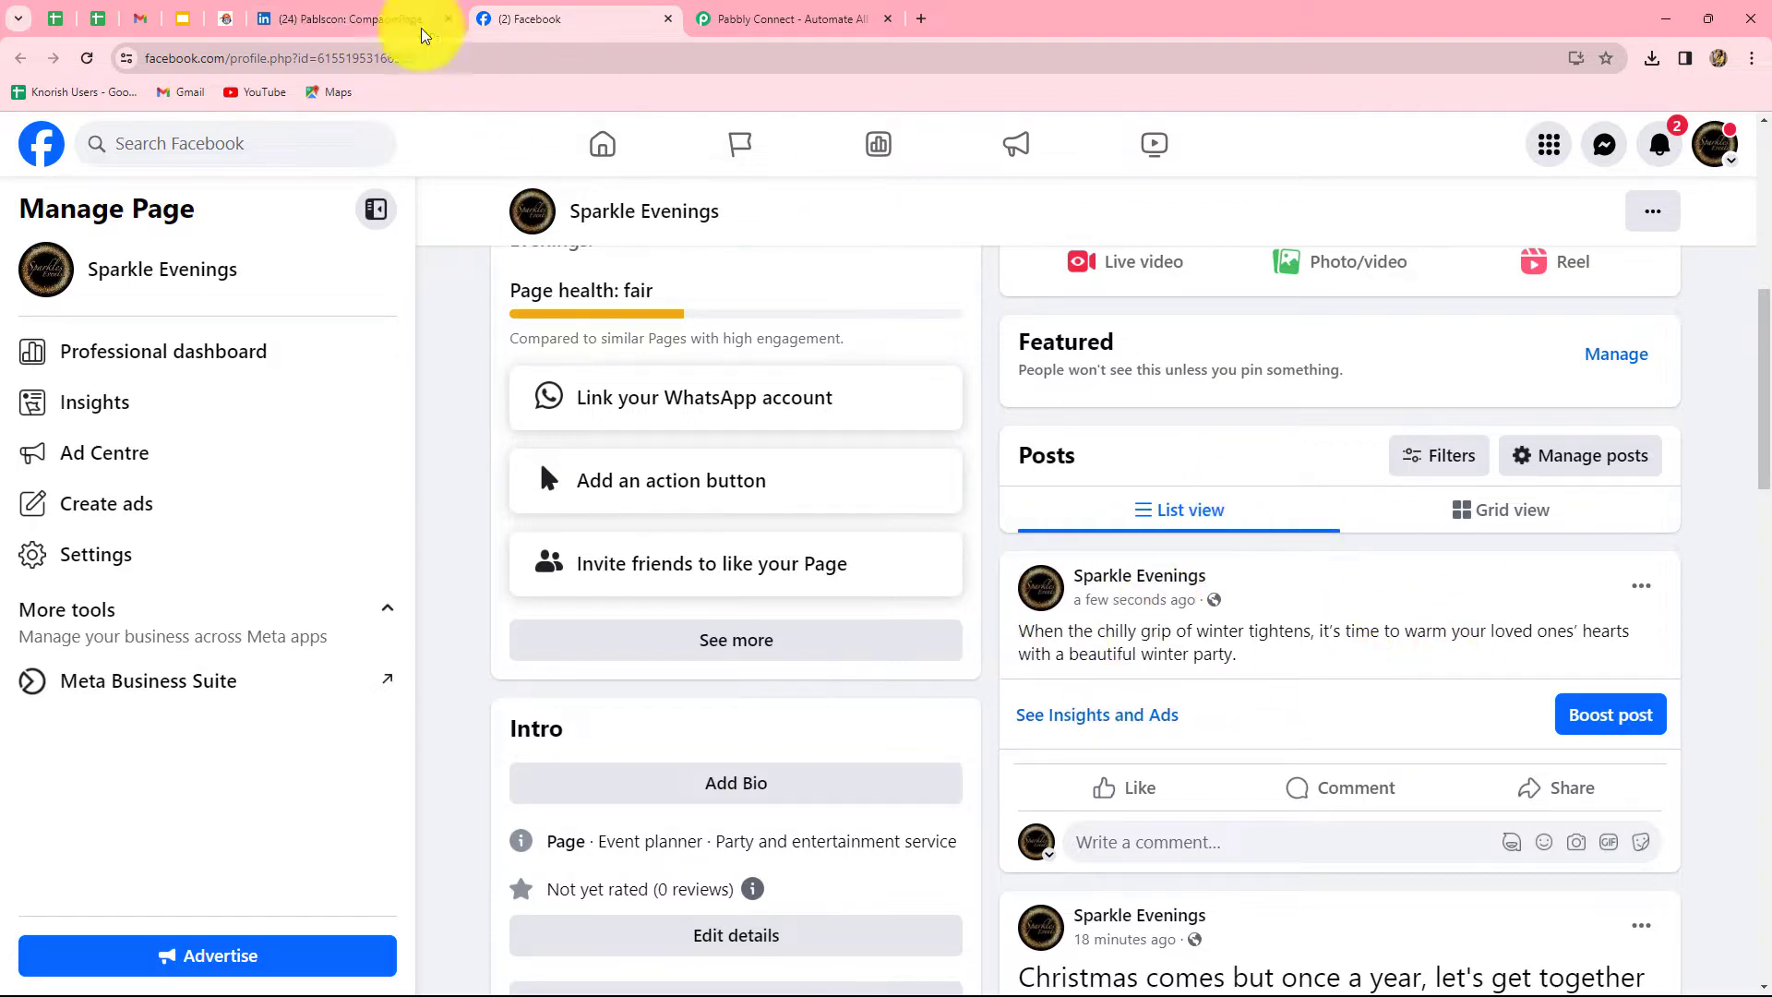
{"action": "left_click", "coordinate": [388, 16]}
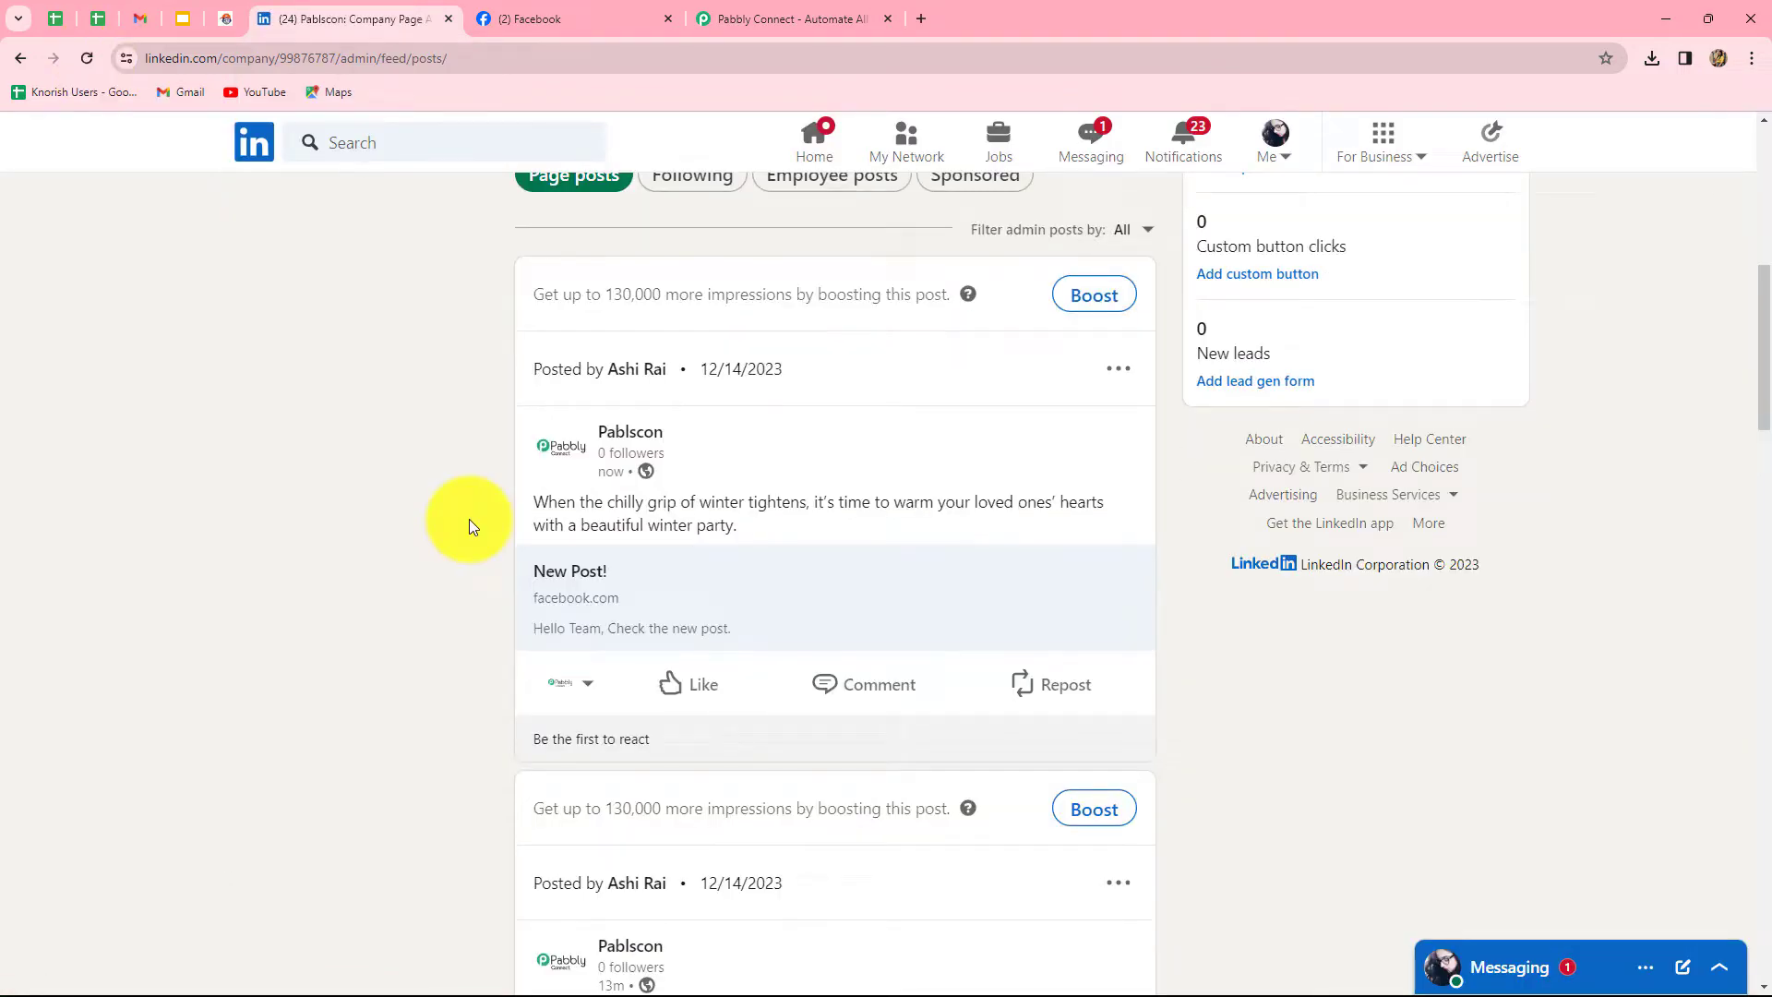
- Open the LinkedIn post's Facebook link preview, review it, then go to Pabbly Connect
{"action": "left_click", "coordinate": [664, 627]}
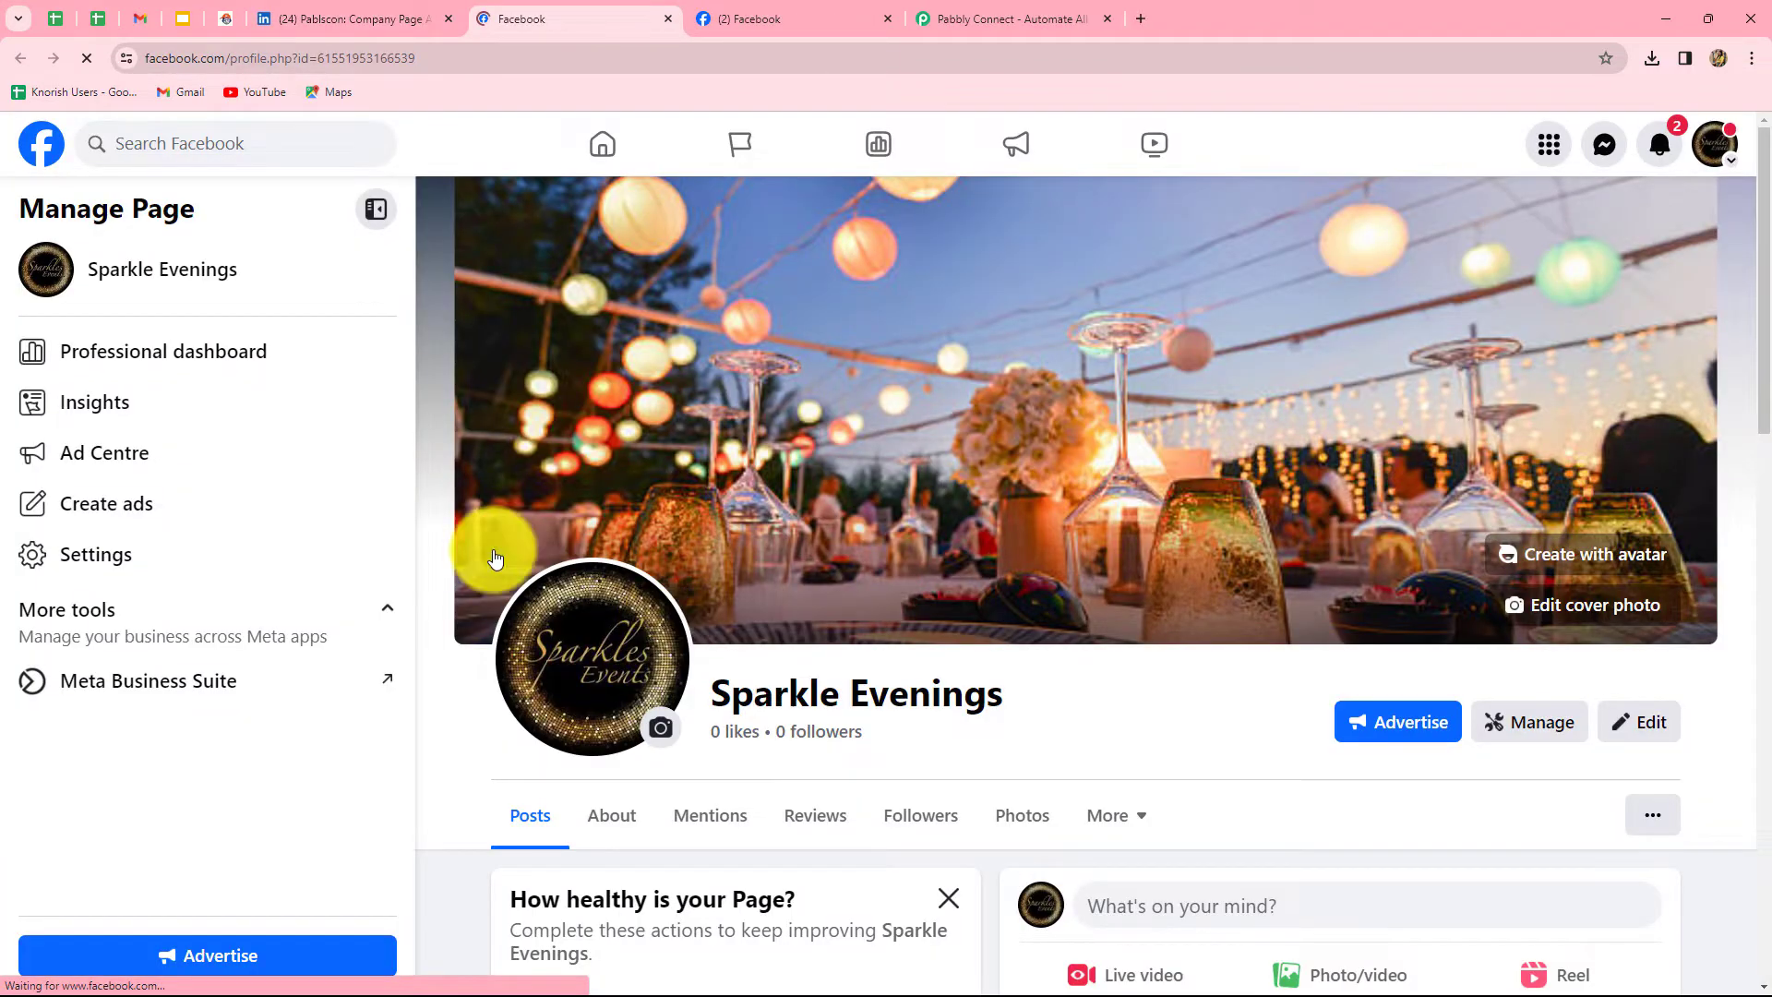
{"action": "scroll", "coordinate": [1239, 633], "scroll_direction": "down", "scroll_amount": 4}
{"action": "scroll", "coordinate": [1188, 767], "scroll_direction": "down", "scroll_amount": 1}
{"action": "scroll", "coordinate": [1187, 767], "scroll_direction": "down", "scroll_amount": 2}
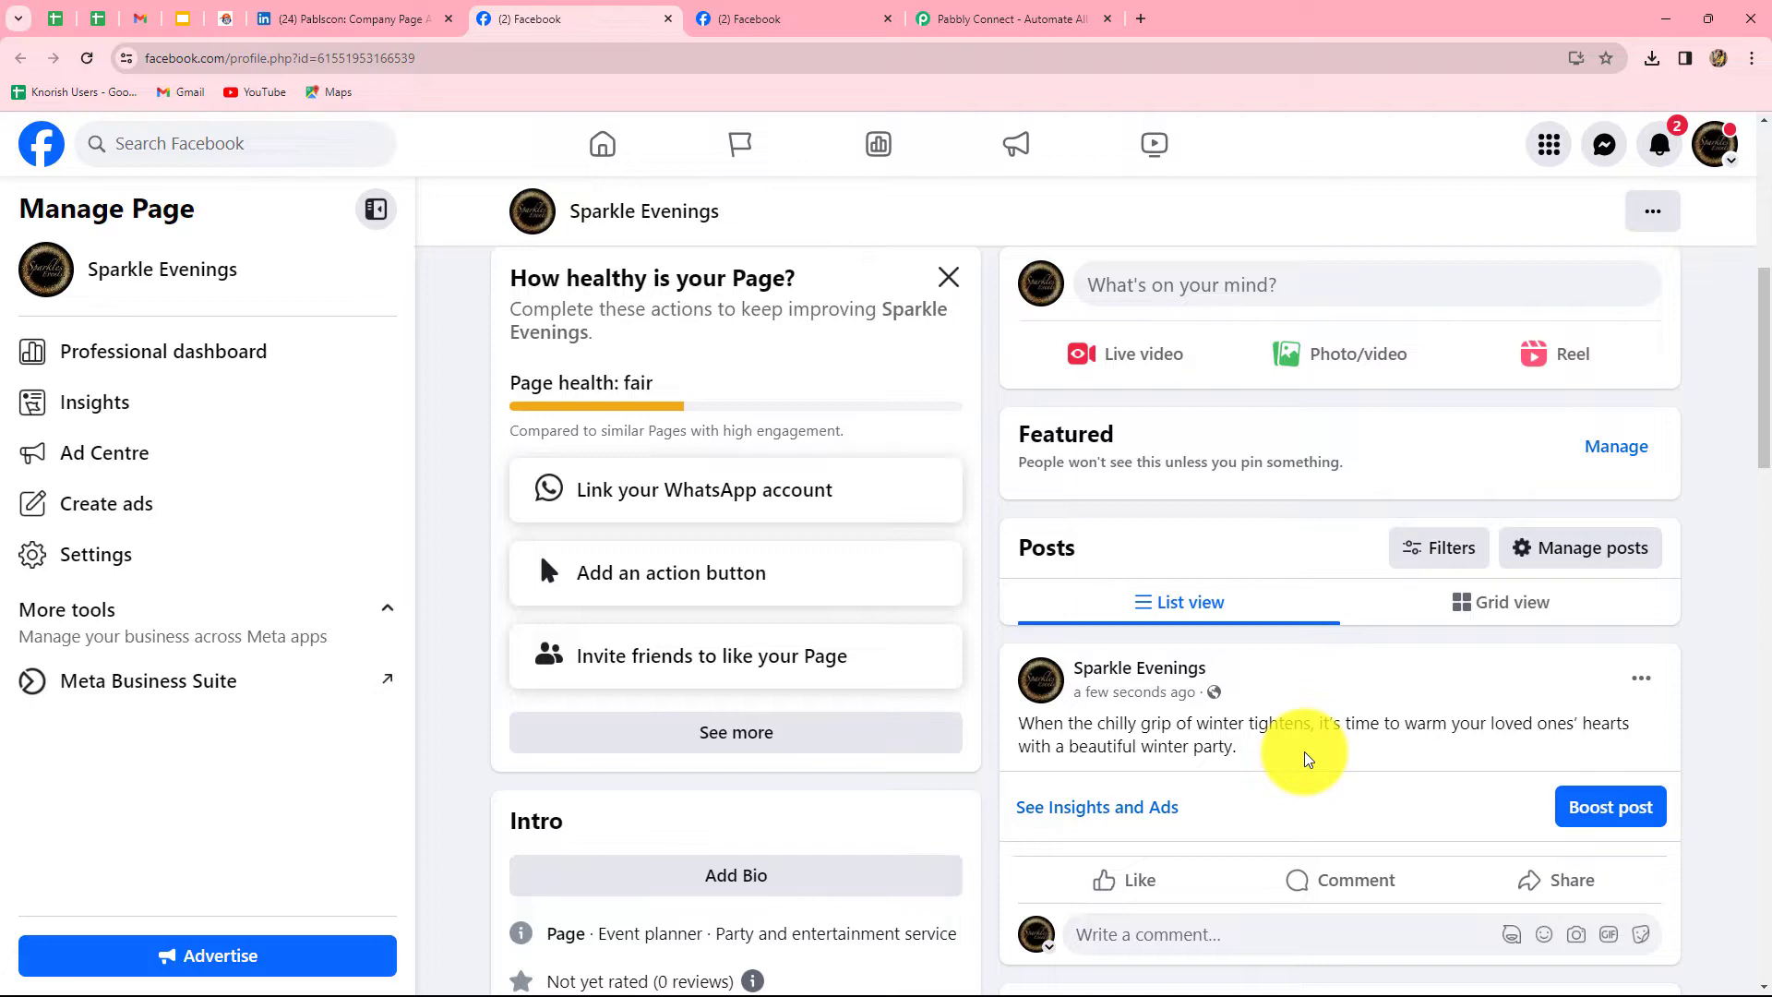
{"action": "left_click", "coordinate": [1061, 18]}
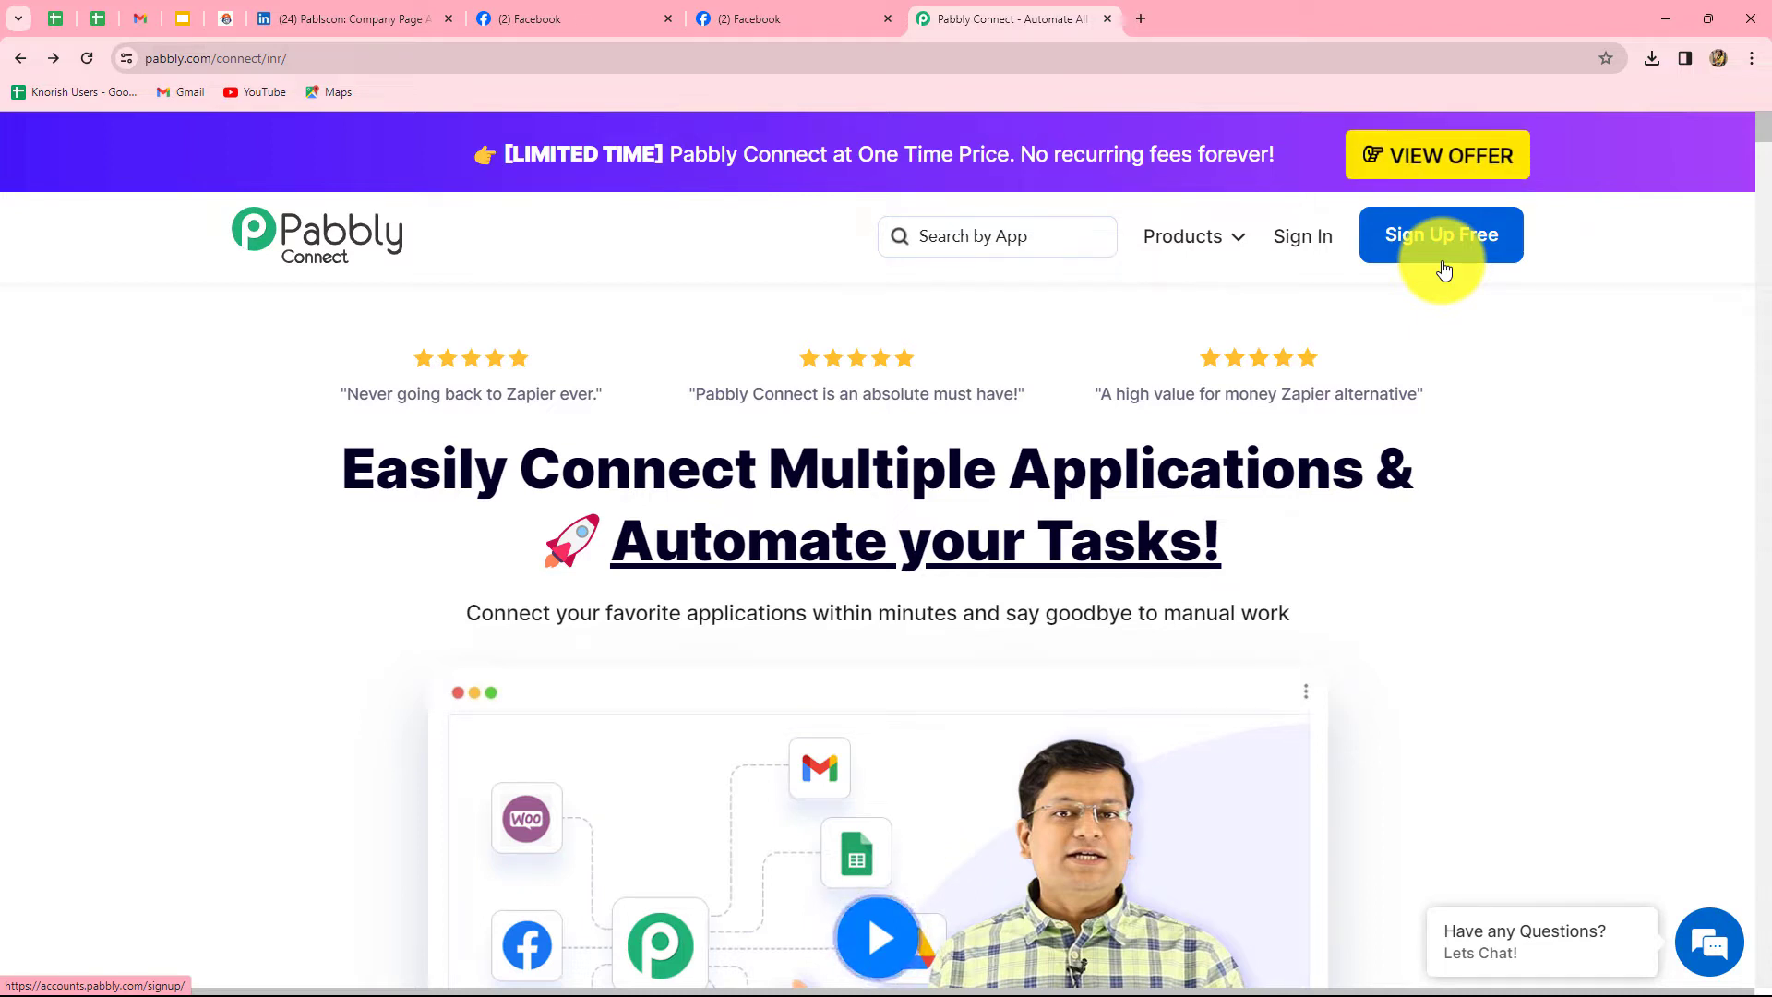
- Sign in to Pabbly, open Pabbly Connect, and start a new workflow
{"action": "left_click", "coordinate": [1288, 237]}
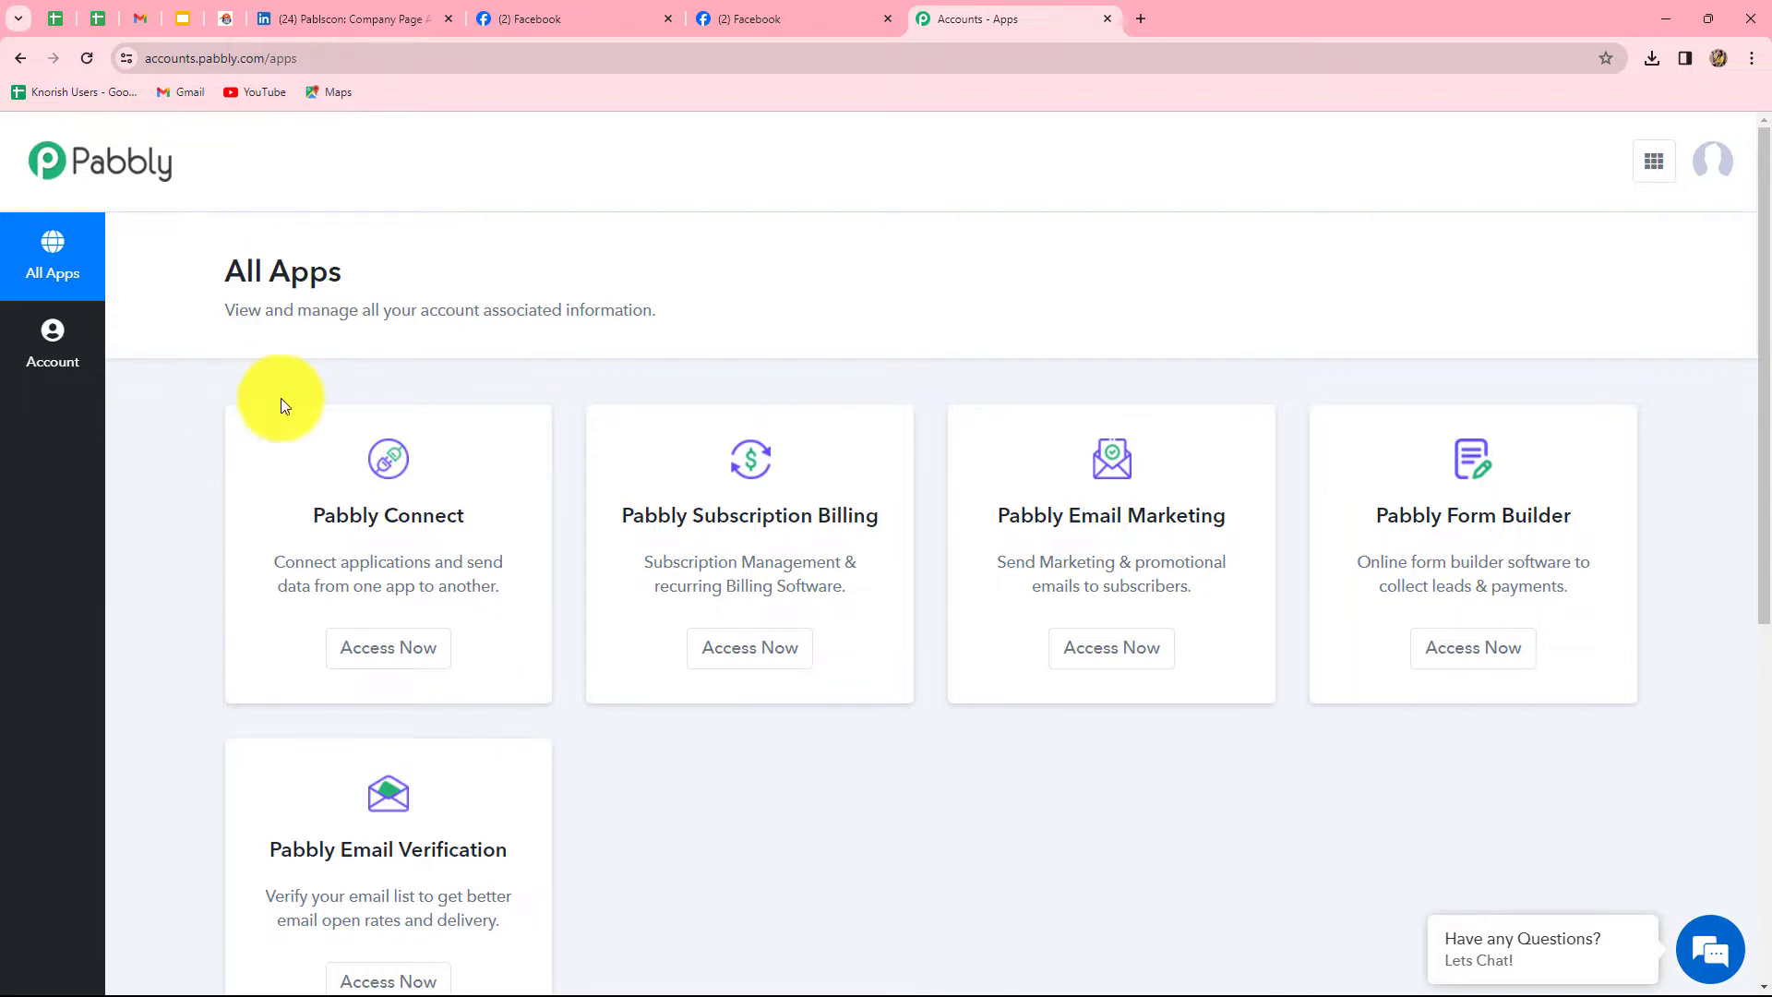
{"action": "left_click", "coordinate": [363, 647]}
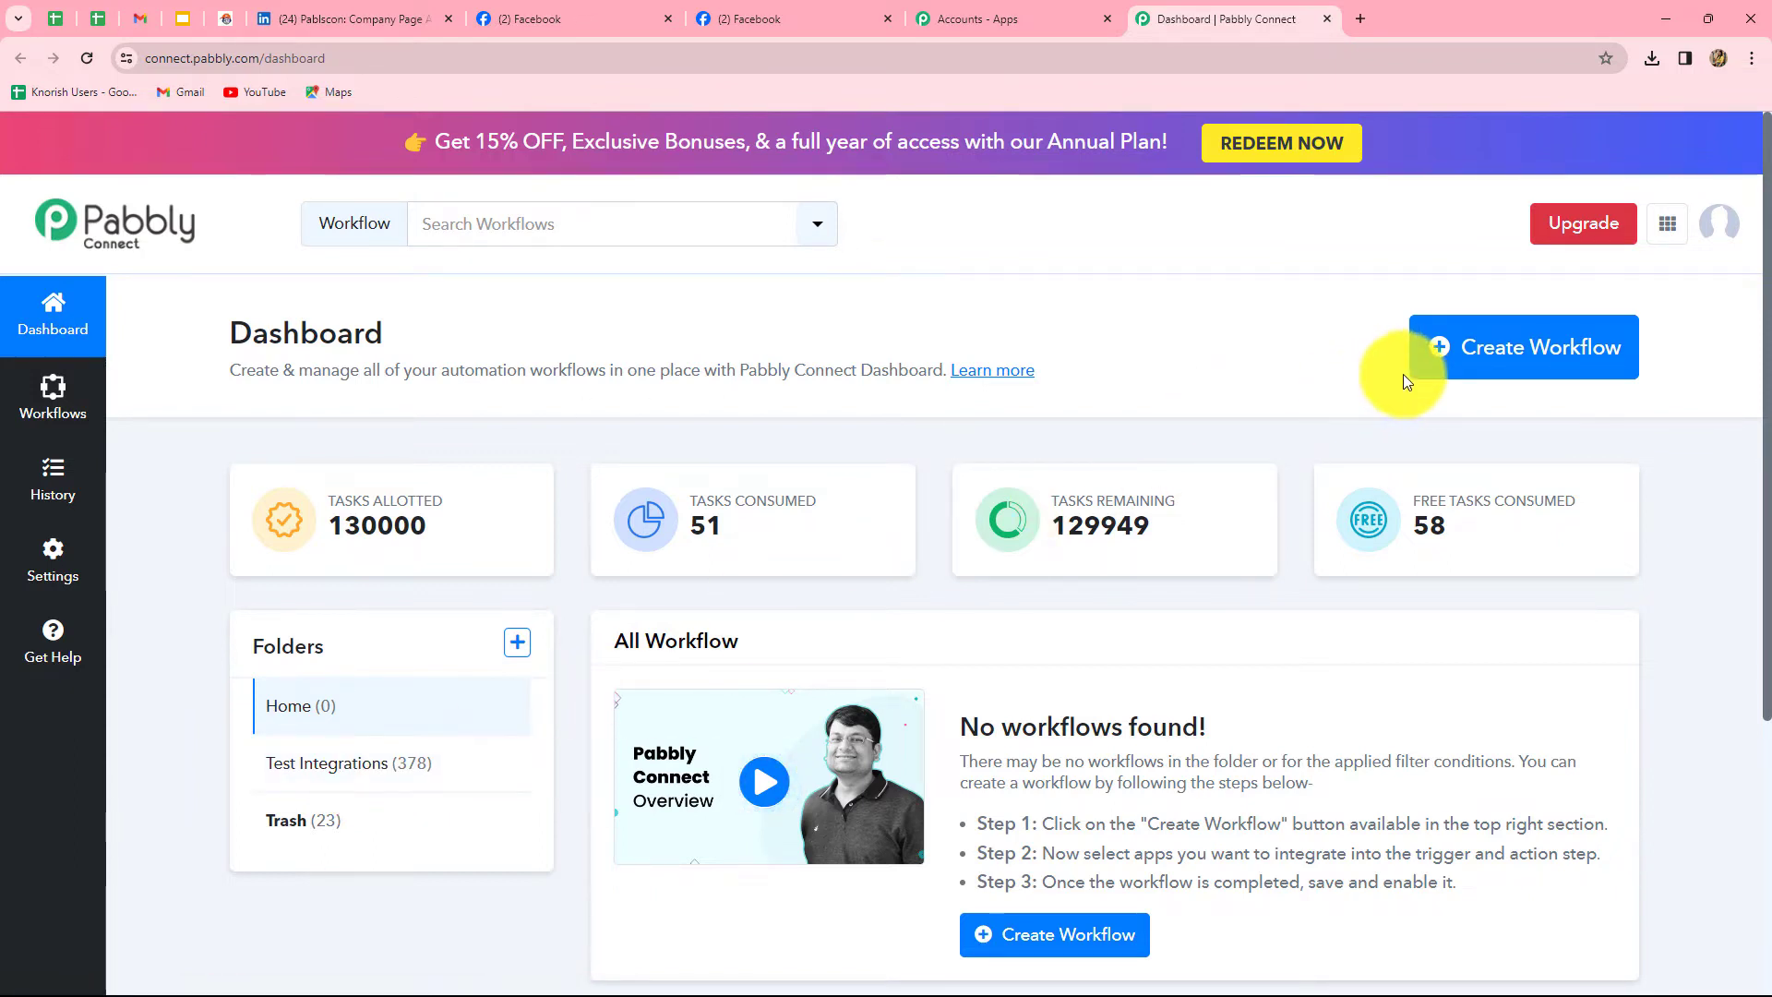
{"action": "left_click", "coordinate": [1535, 380]}
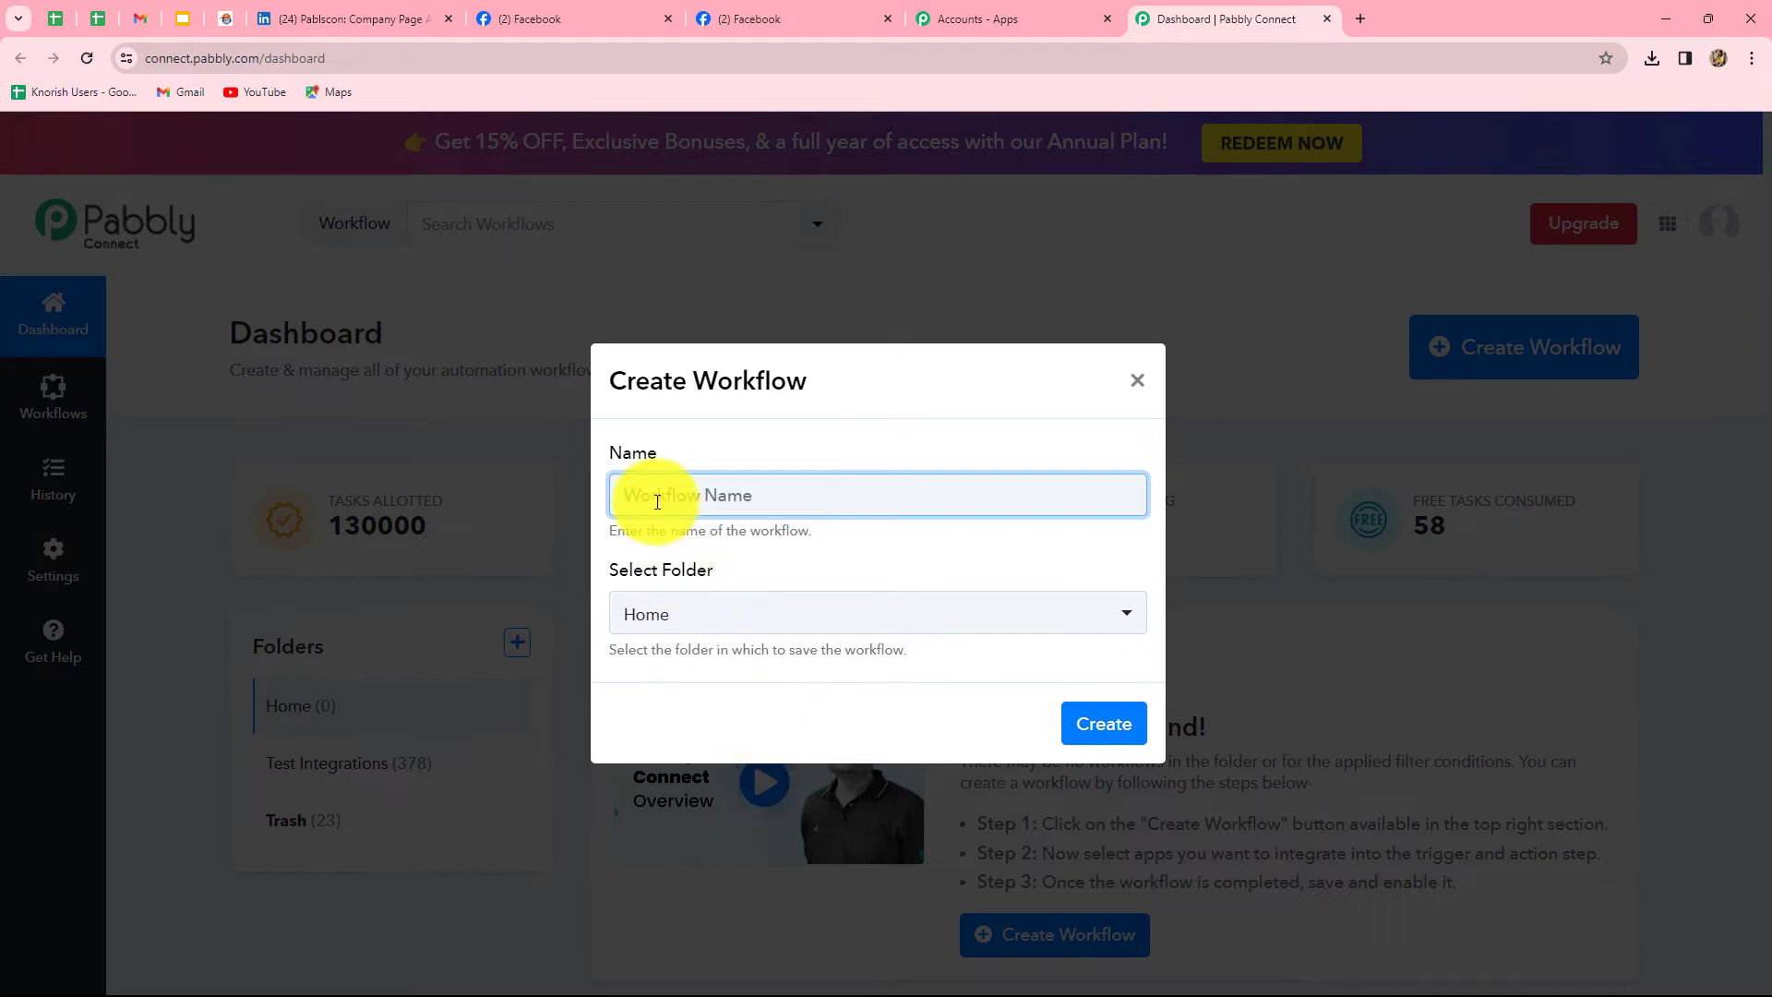
- Create the workflow 'Share Facebook Page Post on LinkedIn Company Page' in the Test Integrations folder
{"action": "type", "text": "Share Facebook Page Post on LinkedIn Company Page"}
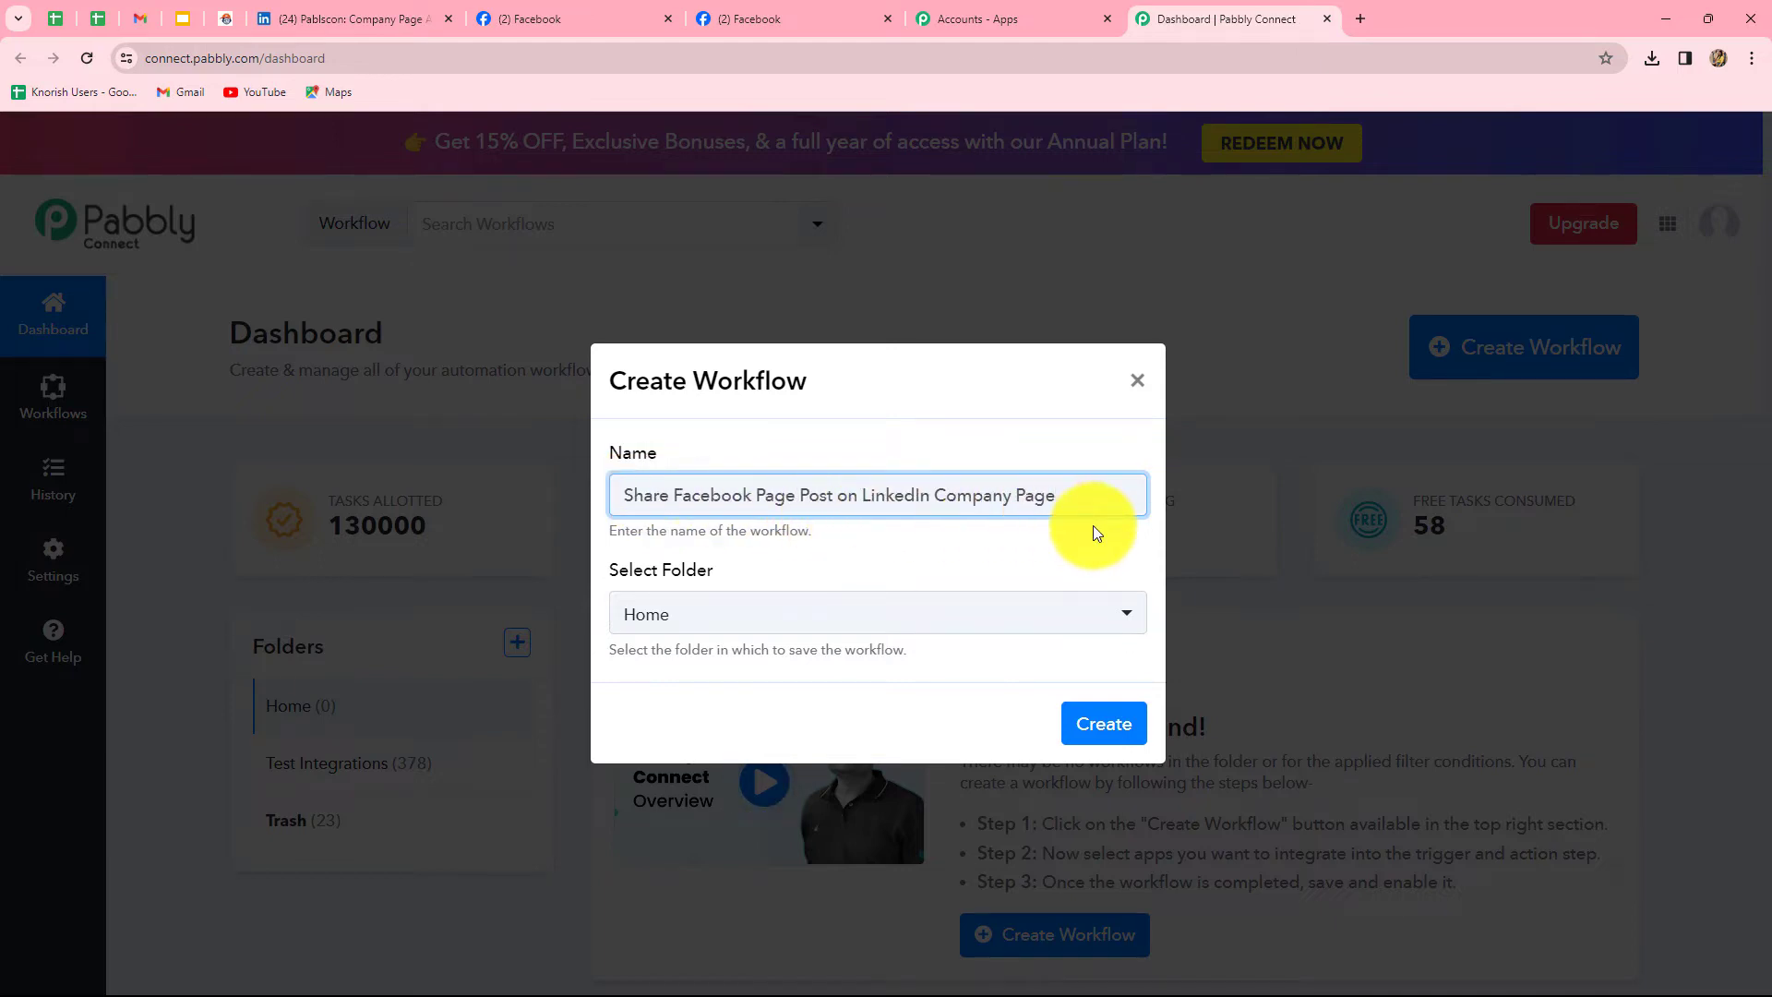
{"action": "left_click", "coordinate": [1001, 613]}
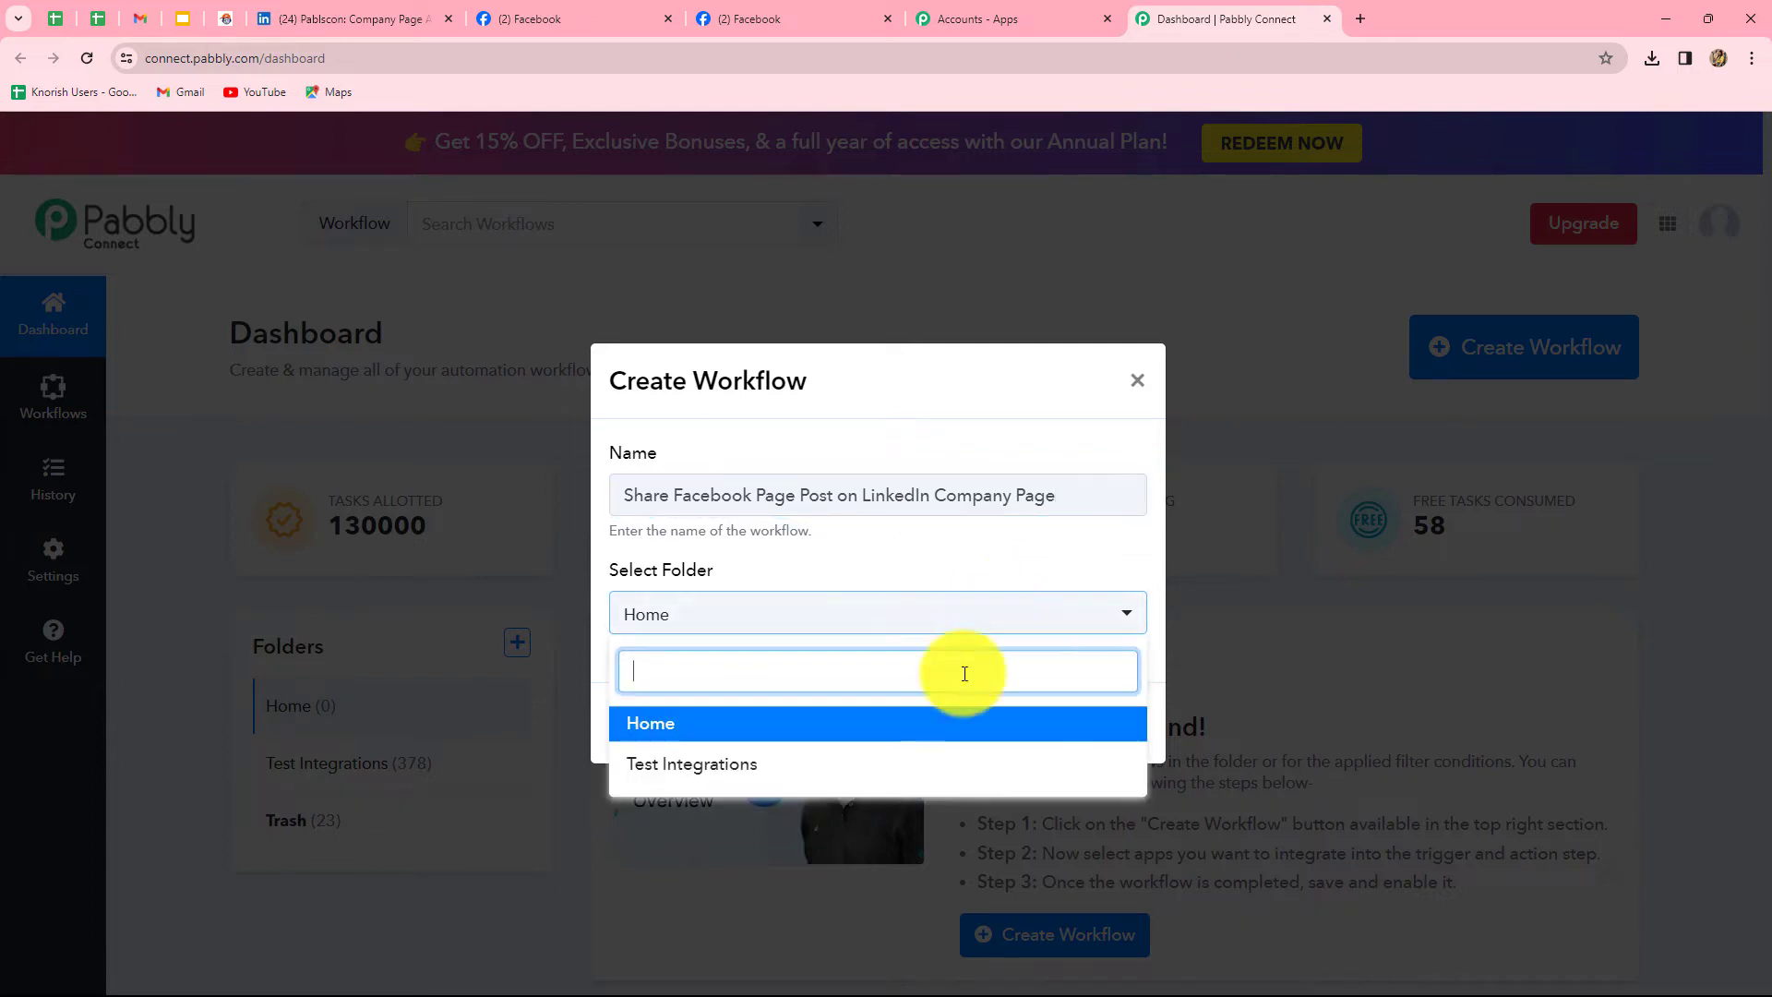
{"action": "left_click", "coordinate": [647, 766]}
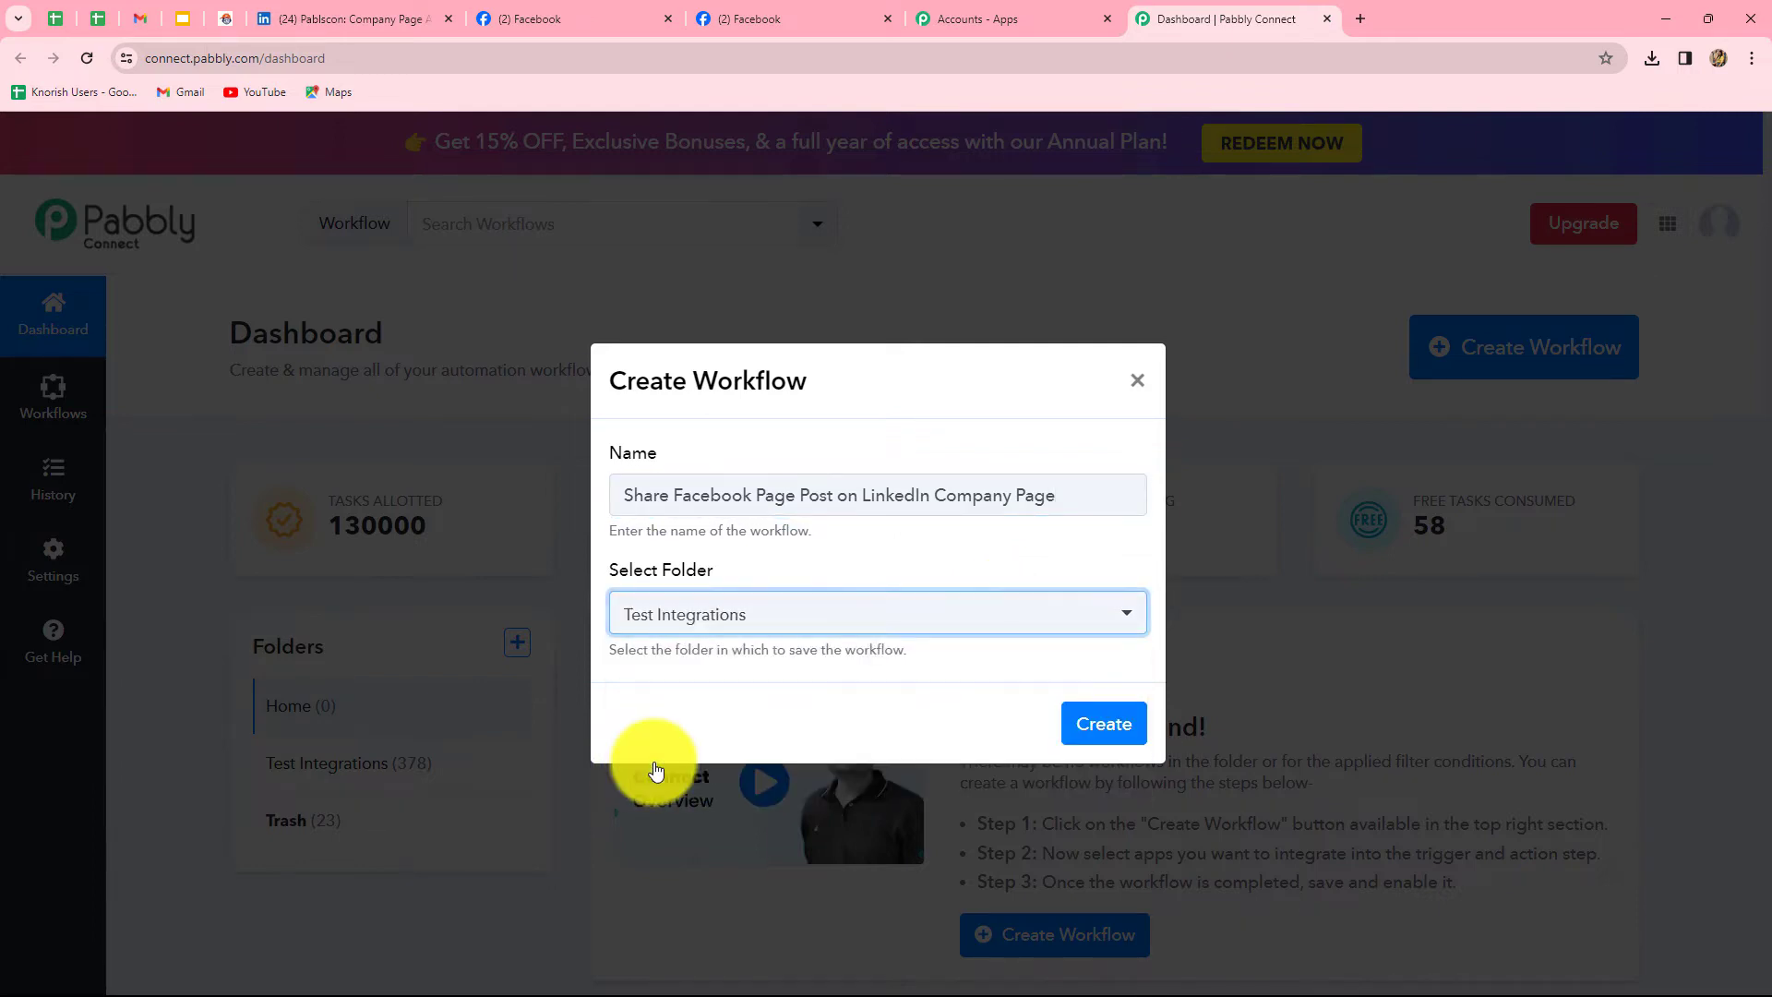
{"action": "left_click", "coordinate": [1112, 728]}
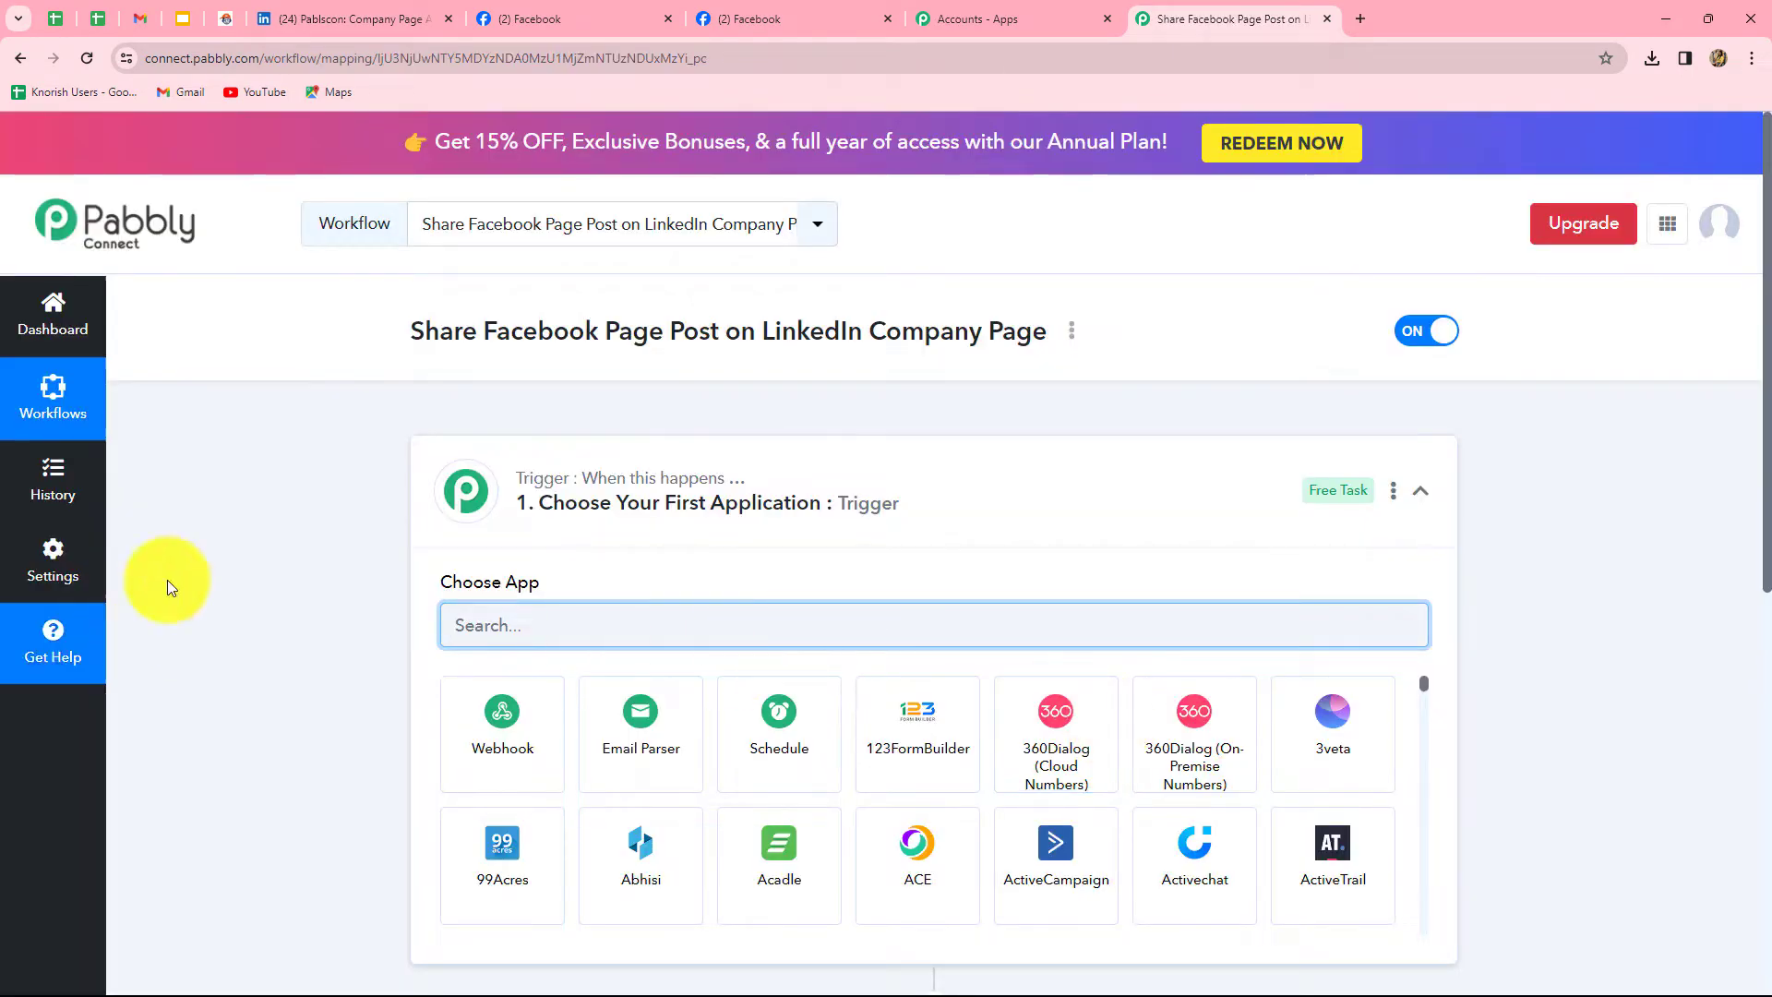
{"action": "scroll", "coordinate": [364, 637], "scroll_direction": "down", "scroll_amount": 3}
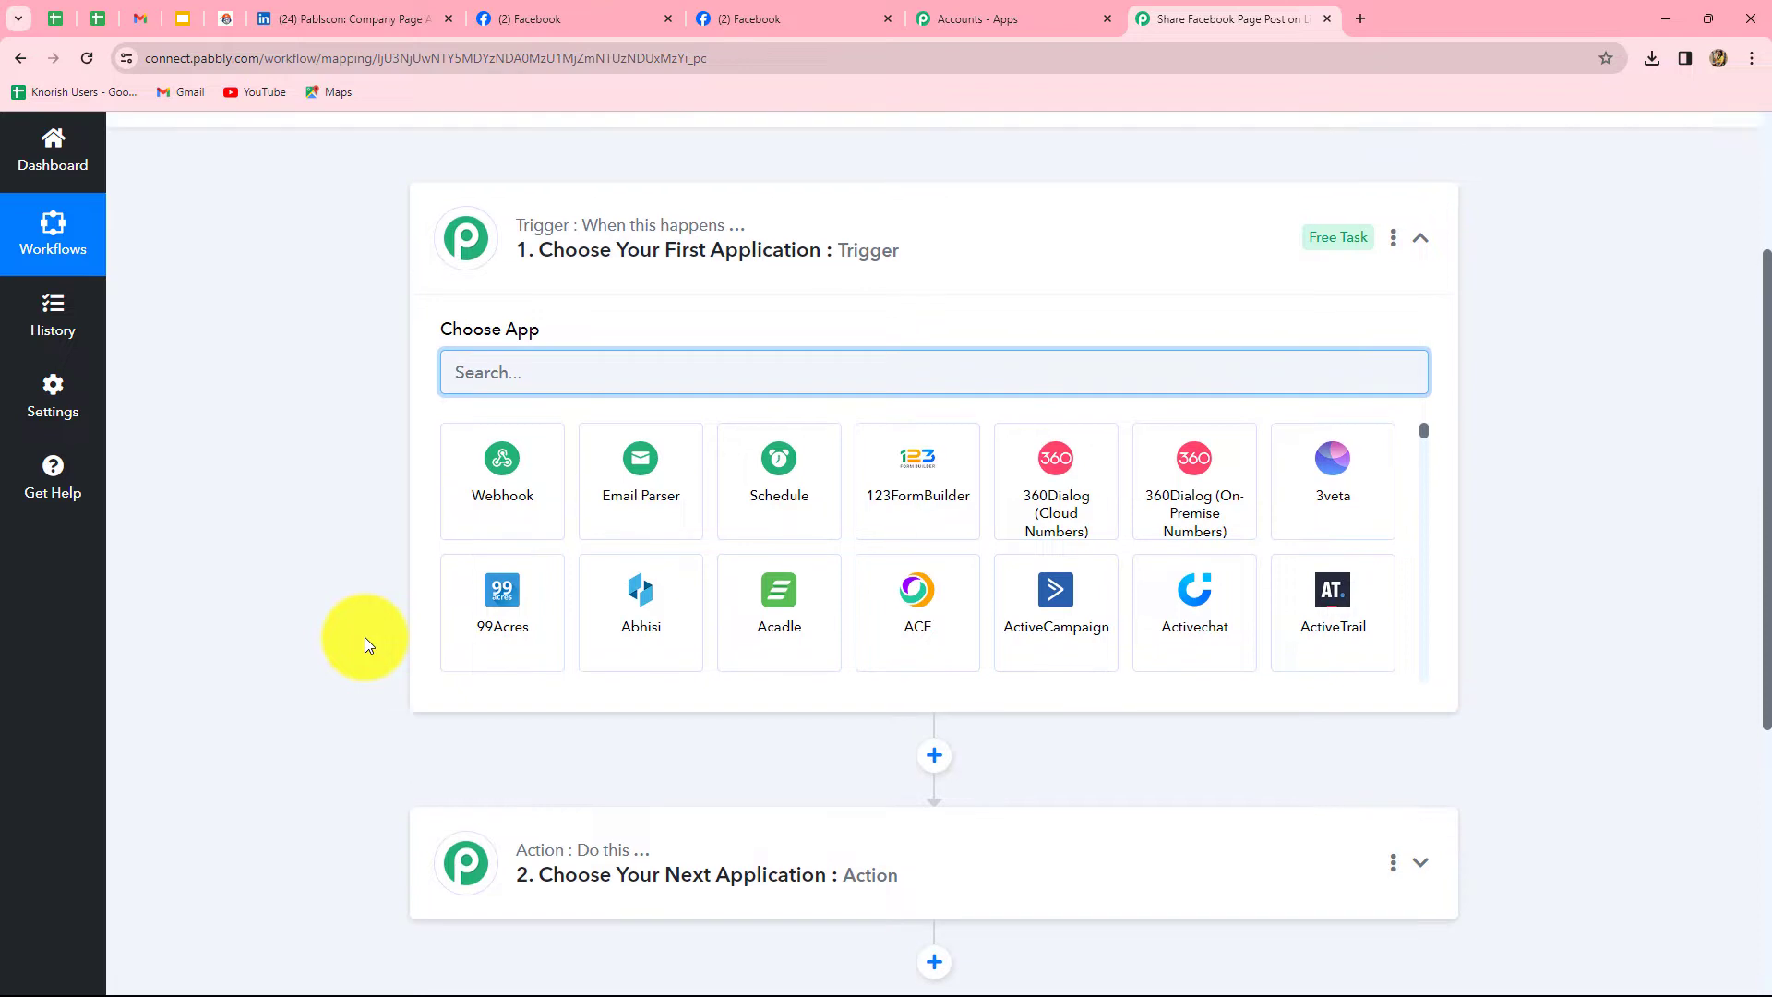
{"action": "scroll", "coordinate": [364, 637], "scroll_direction": "up", "scroll_amount": 1}
{"action": "scroll", "coordinate": [363, 636], "scroll_direction": "down", "scroll_amount": 2}
{"action": "scroll", "coordinate": [364, 637], "scroll_direction": "up", "scroll_amount": 1}
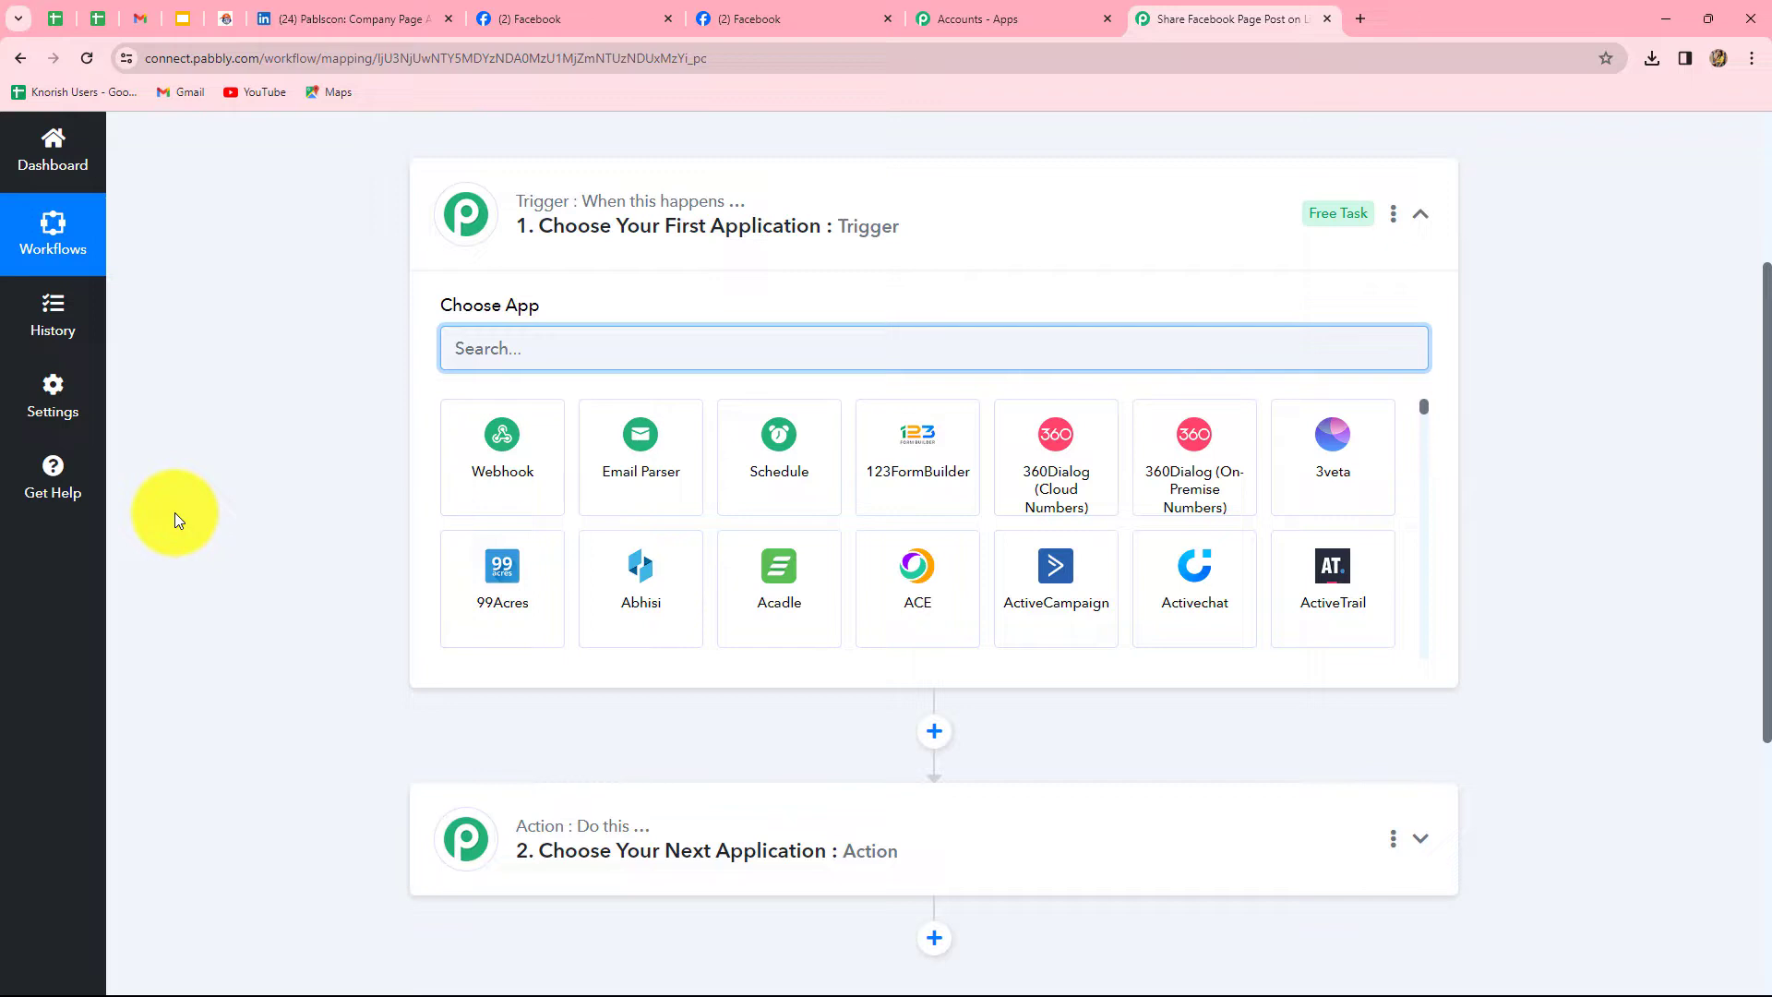
{"action": "mouse_move", "coordinate": [573, 826]}
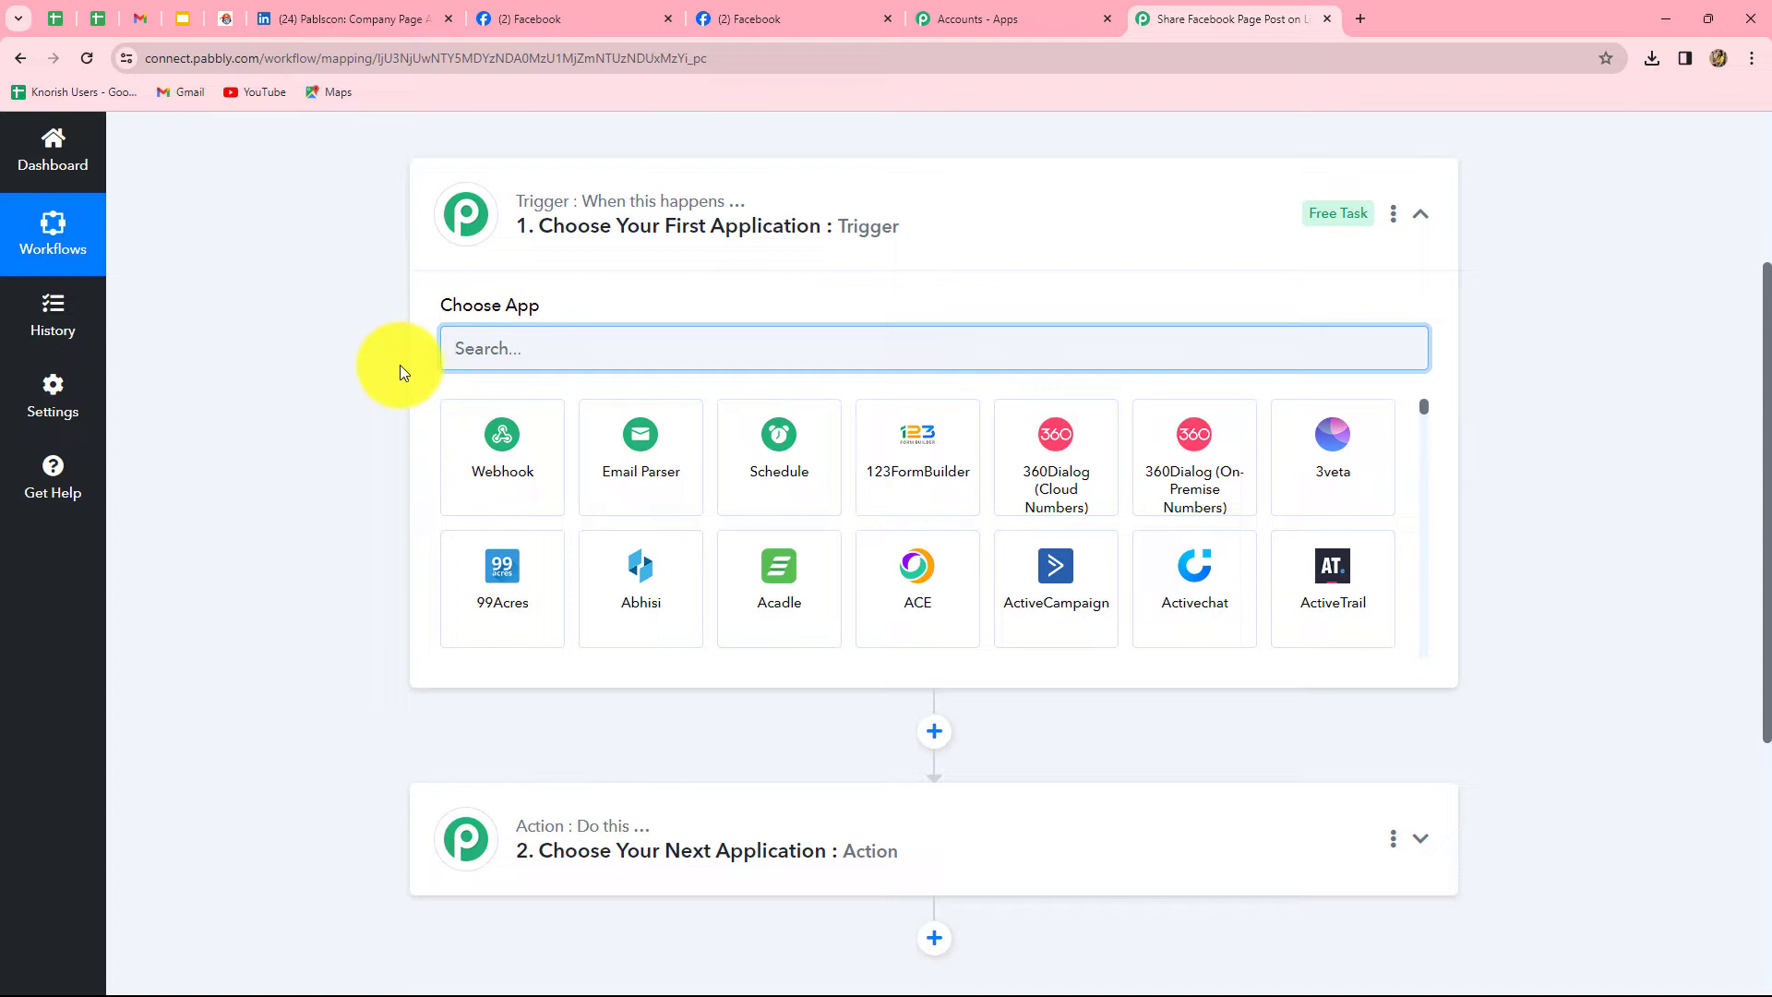
- Set the trigger to Facebook Pages with the New Post event and begin connecting the account
{"action": "type", "text": "Face"}
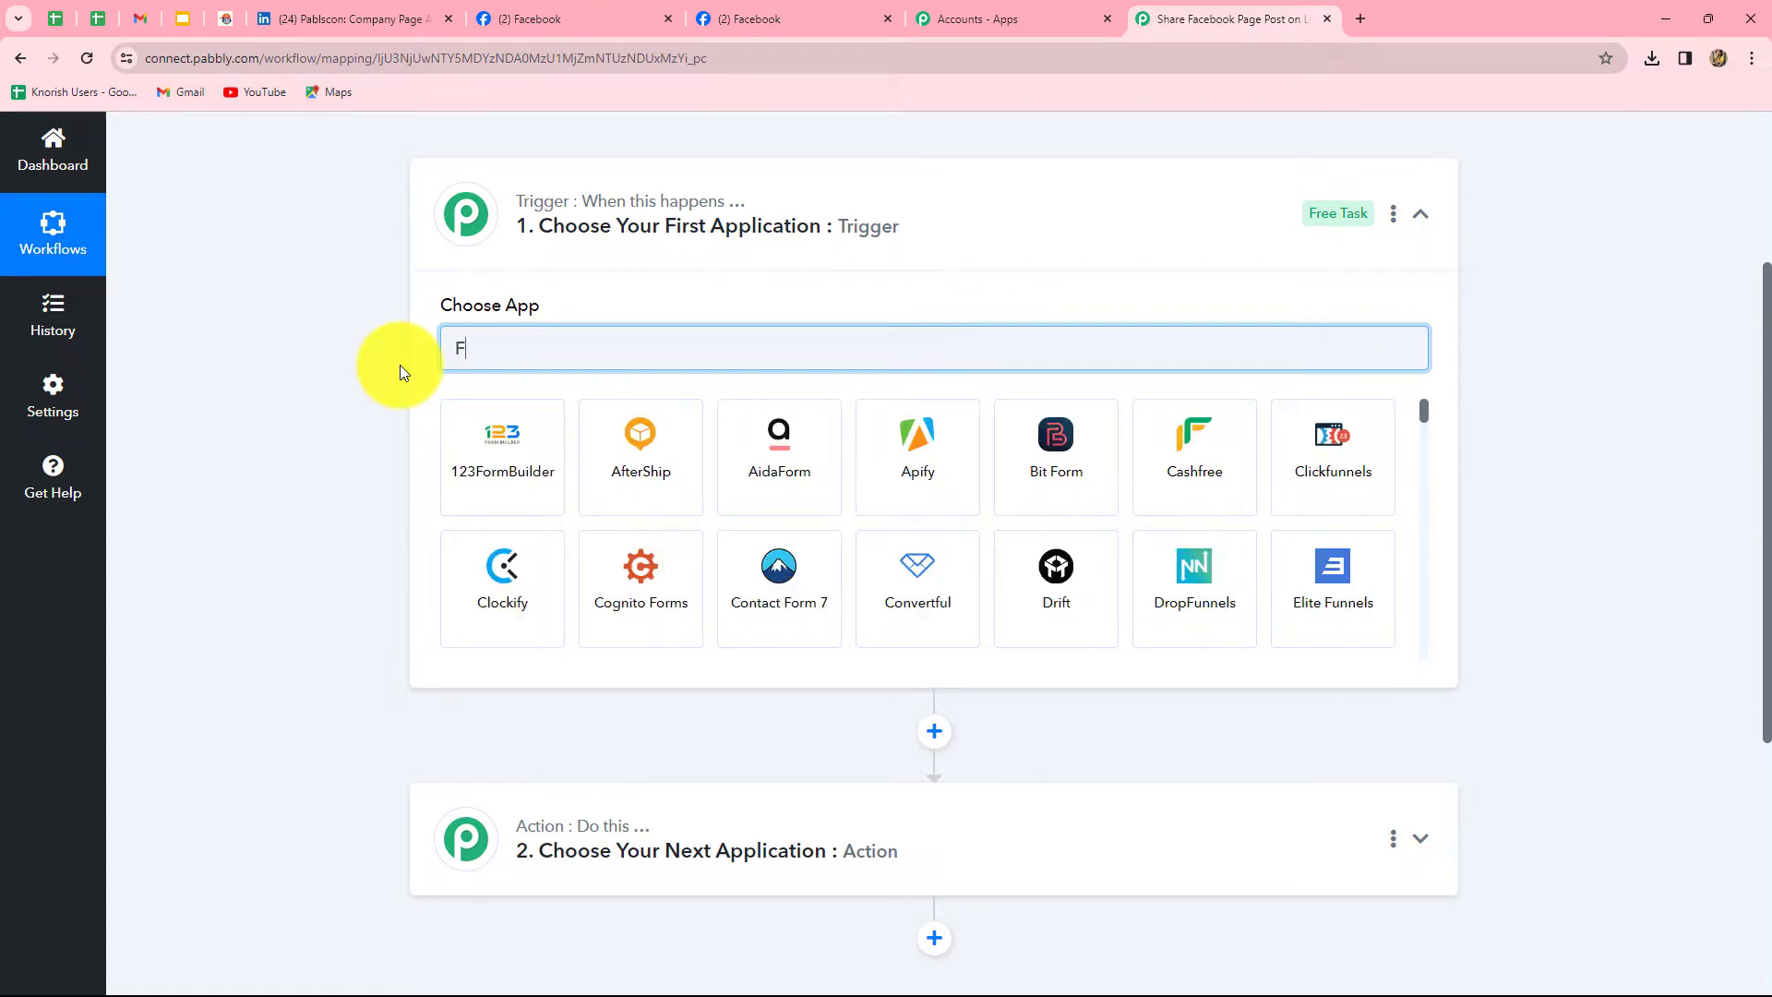
{"action": "left_click", "coordinate": [803, 457]}
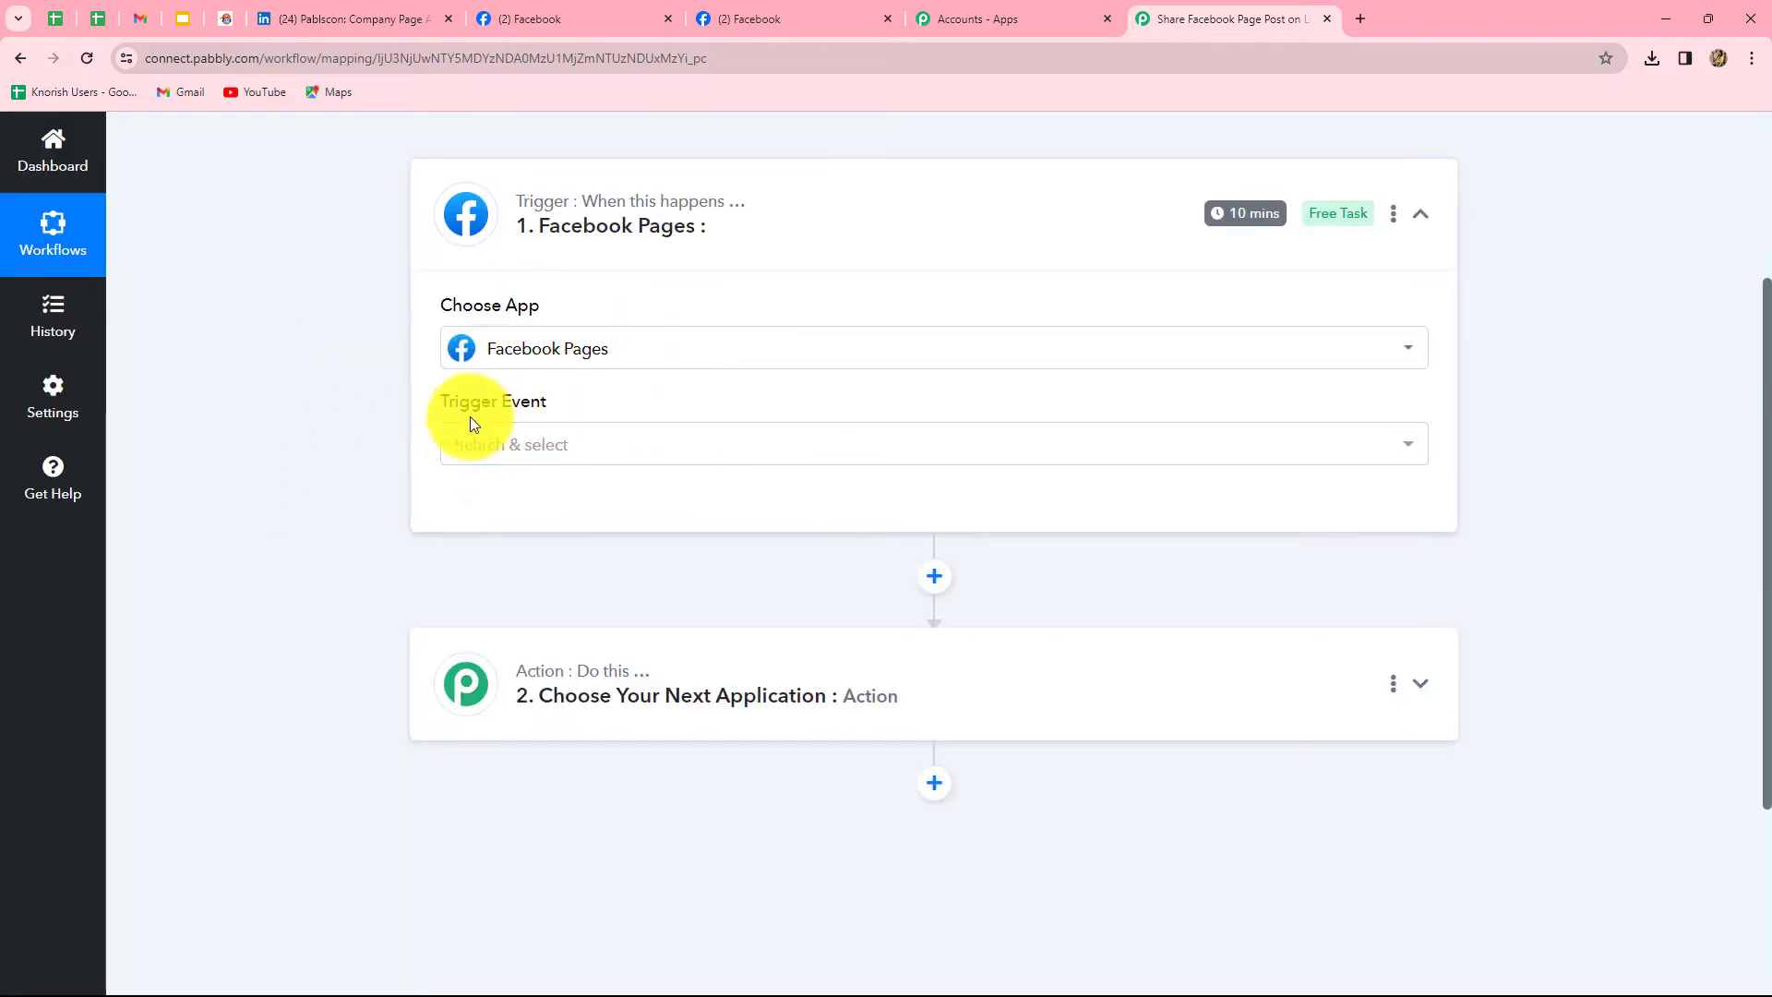
{"action": "left_click", "coordinate": [528, 445]}
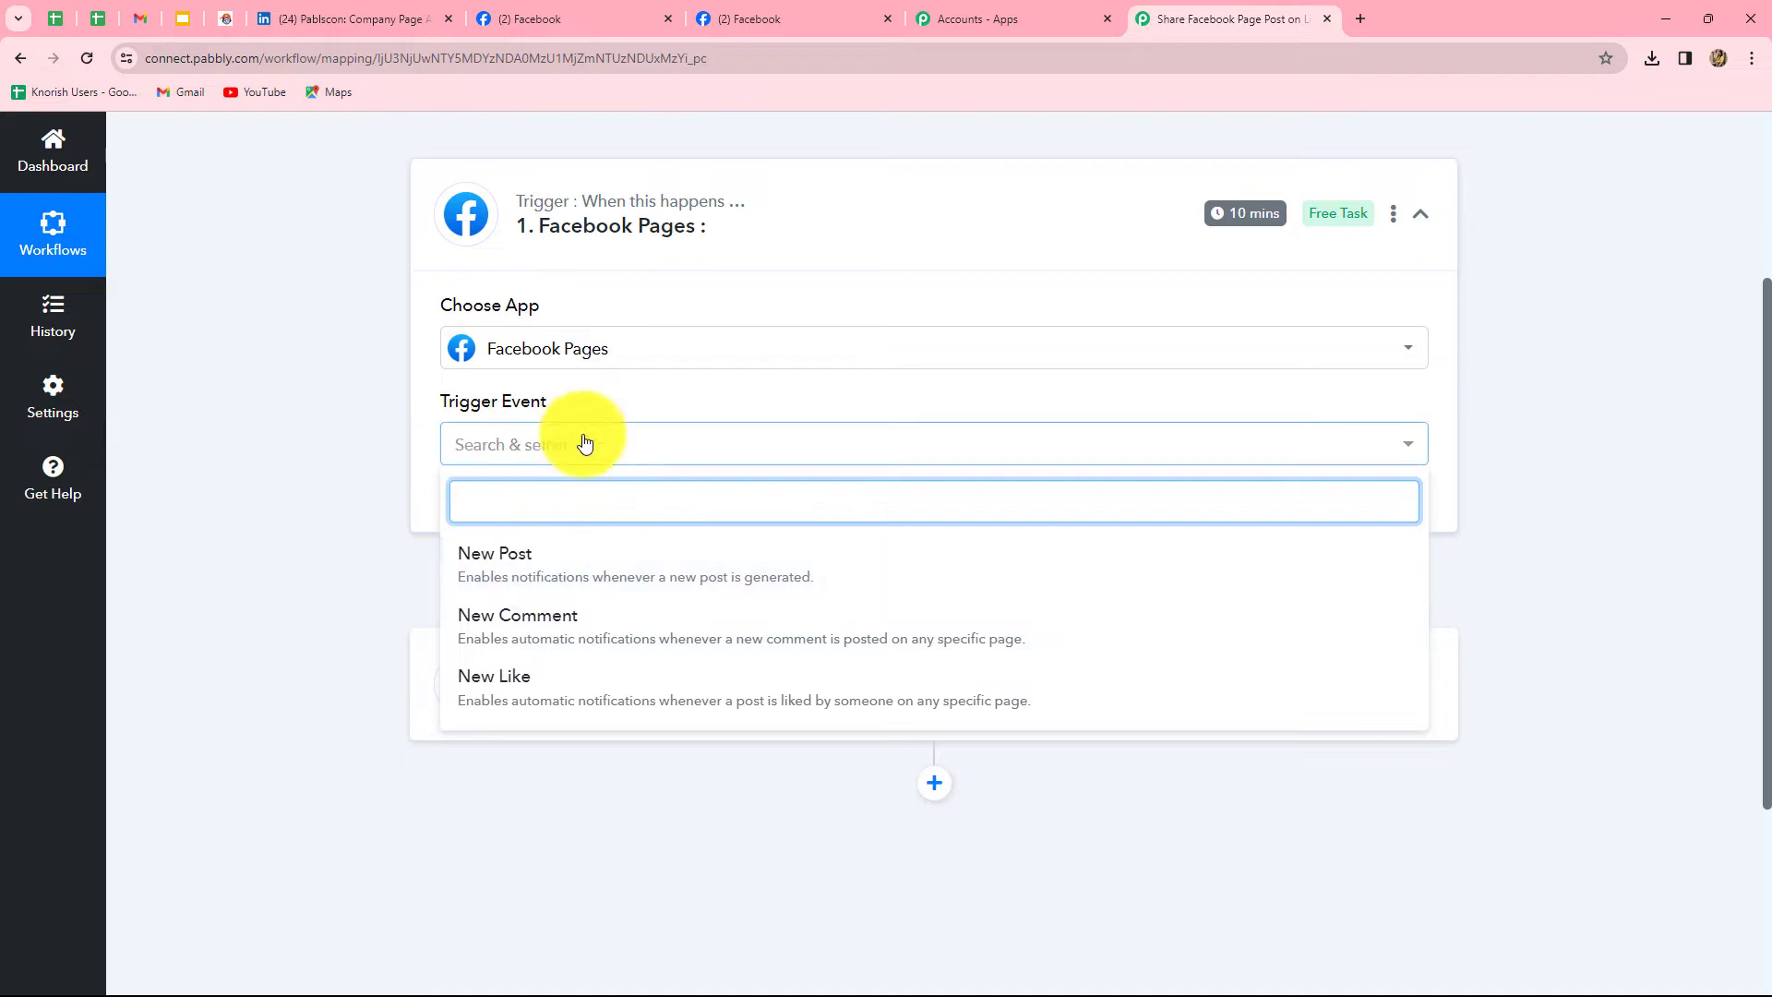
{"action": "left_click", "coordinate": [489, 574]}
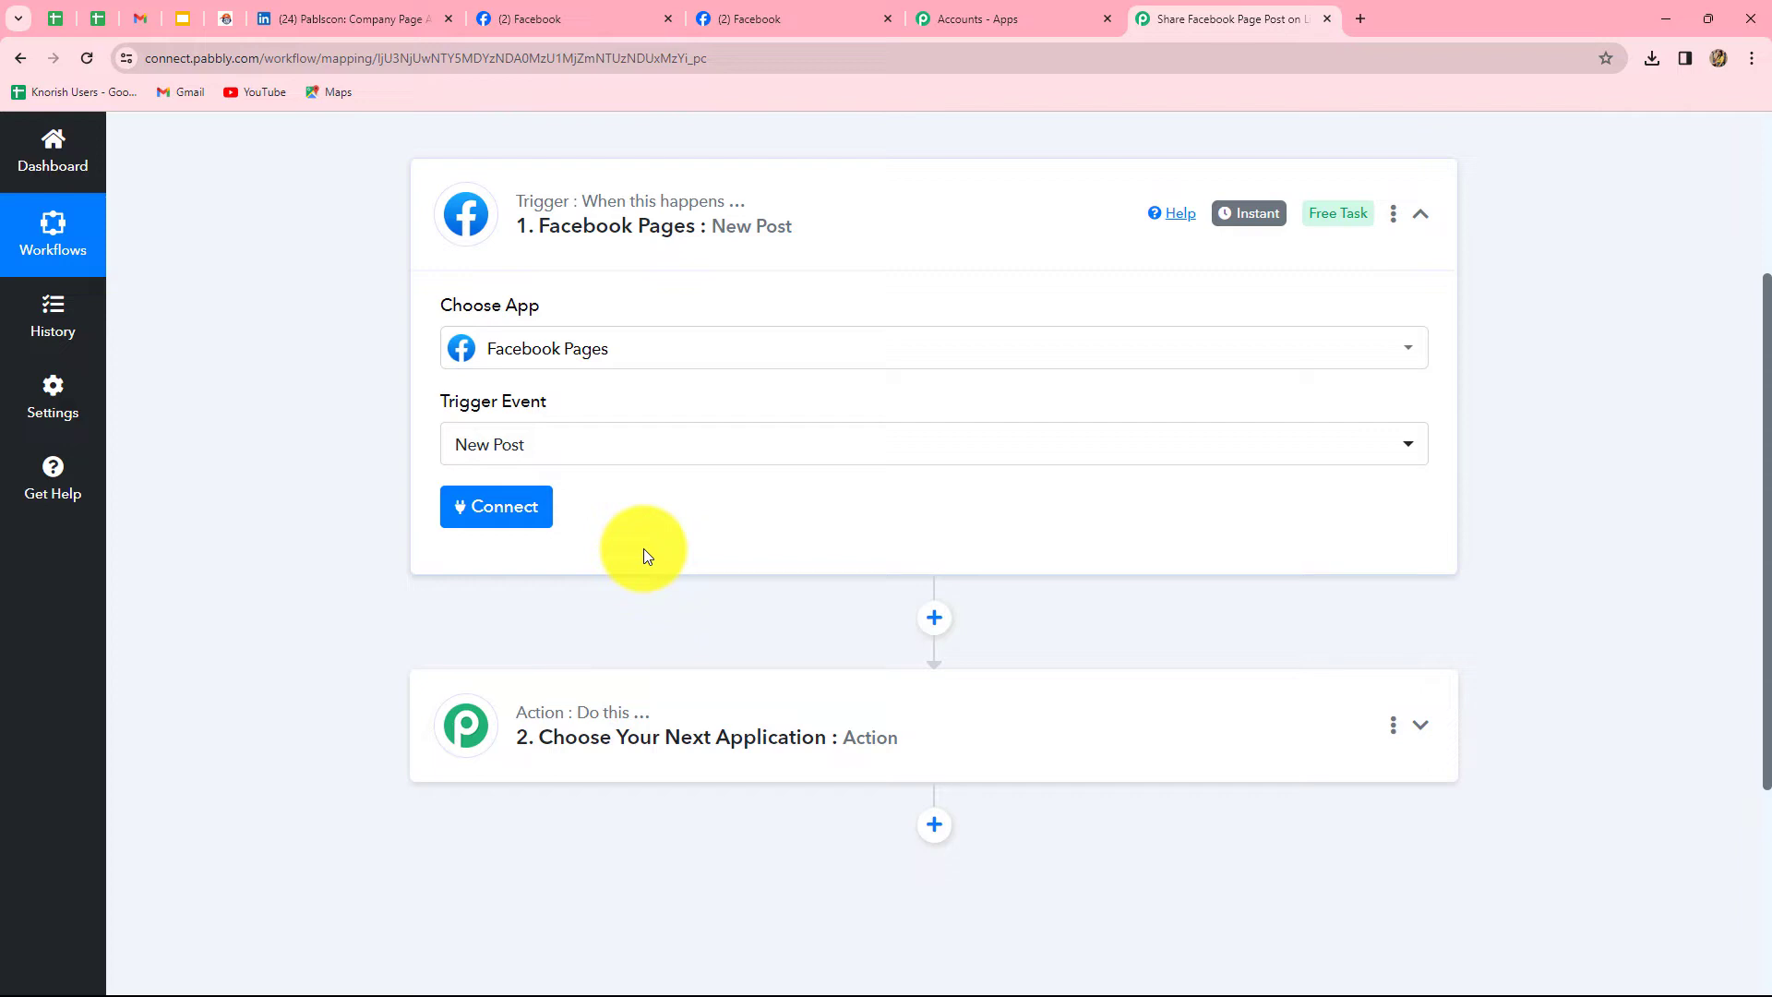
{"action": "left_click", "coordinate": [507, 512]}
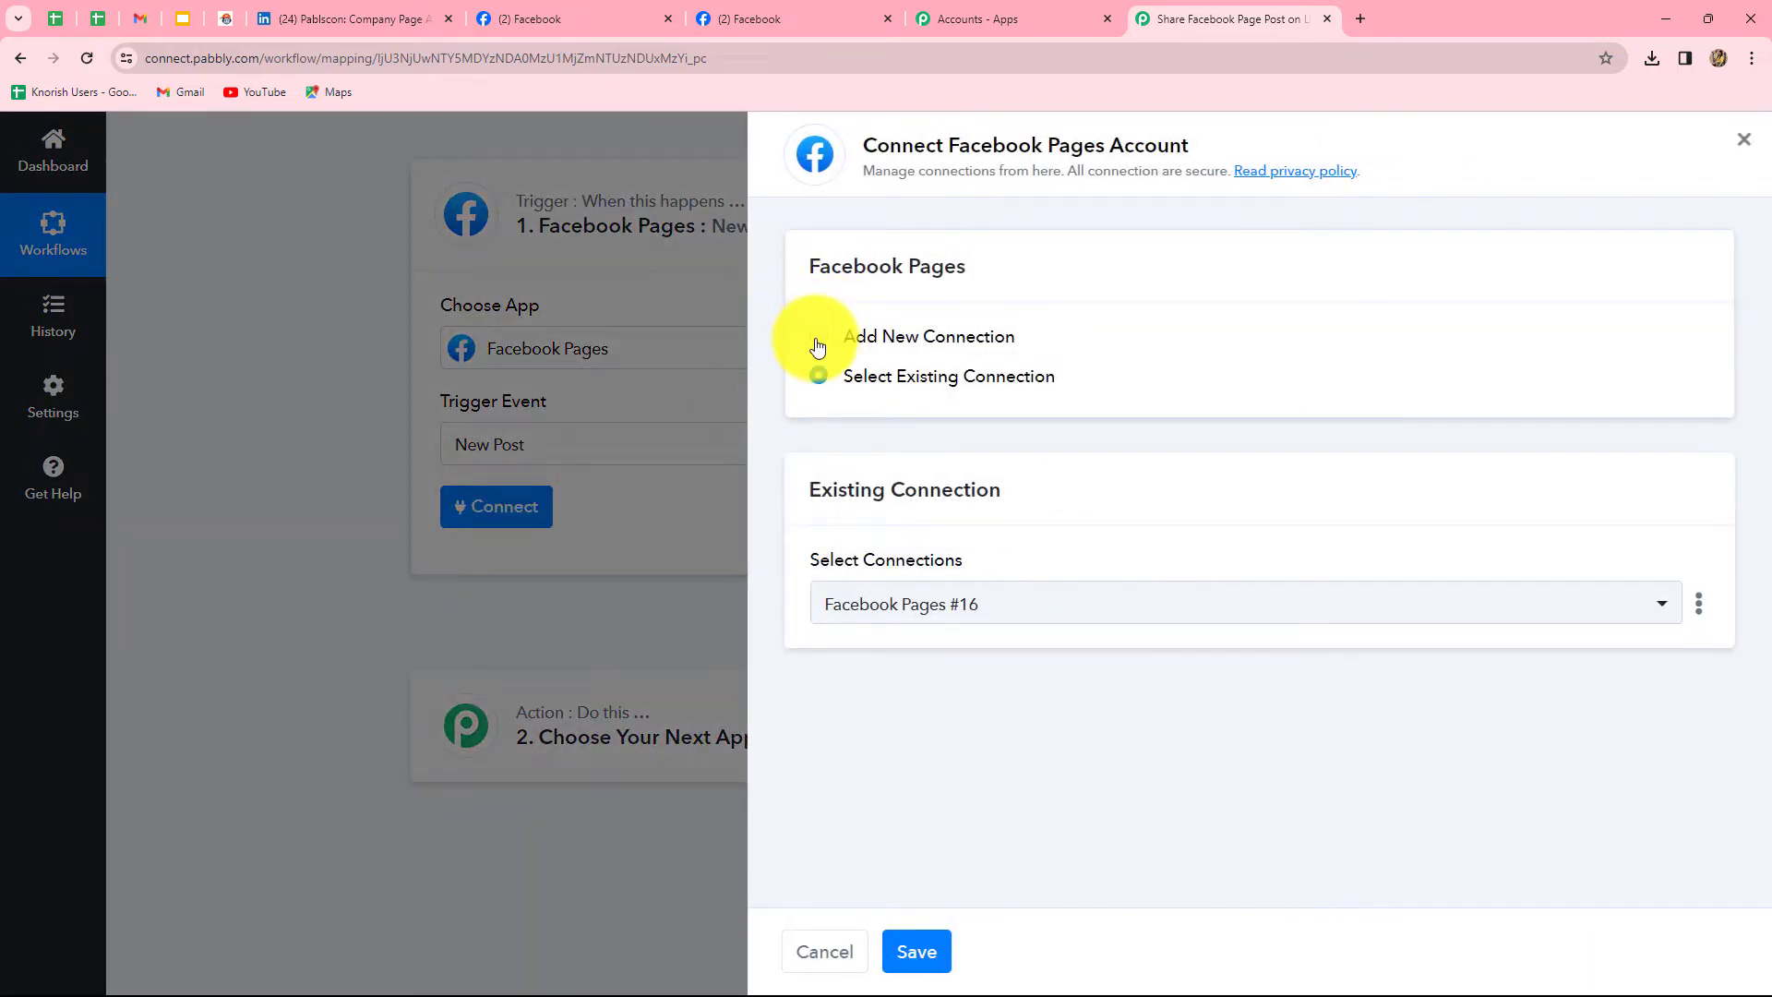
- Add a new Facebook Pages connection and authorise it through the Facebook popup
{"action": "left_click", "coordinate": [818, 340]}
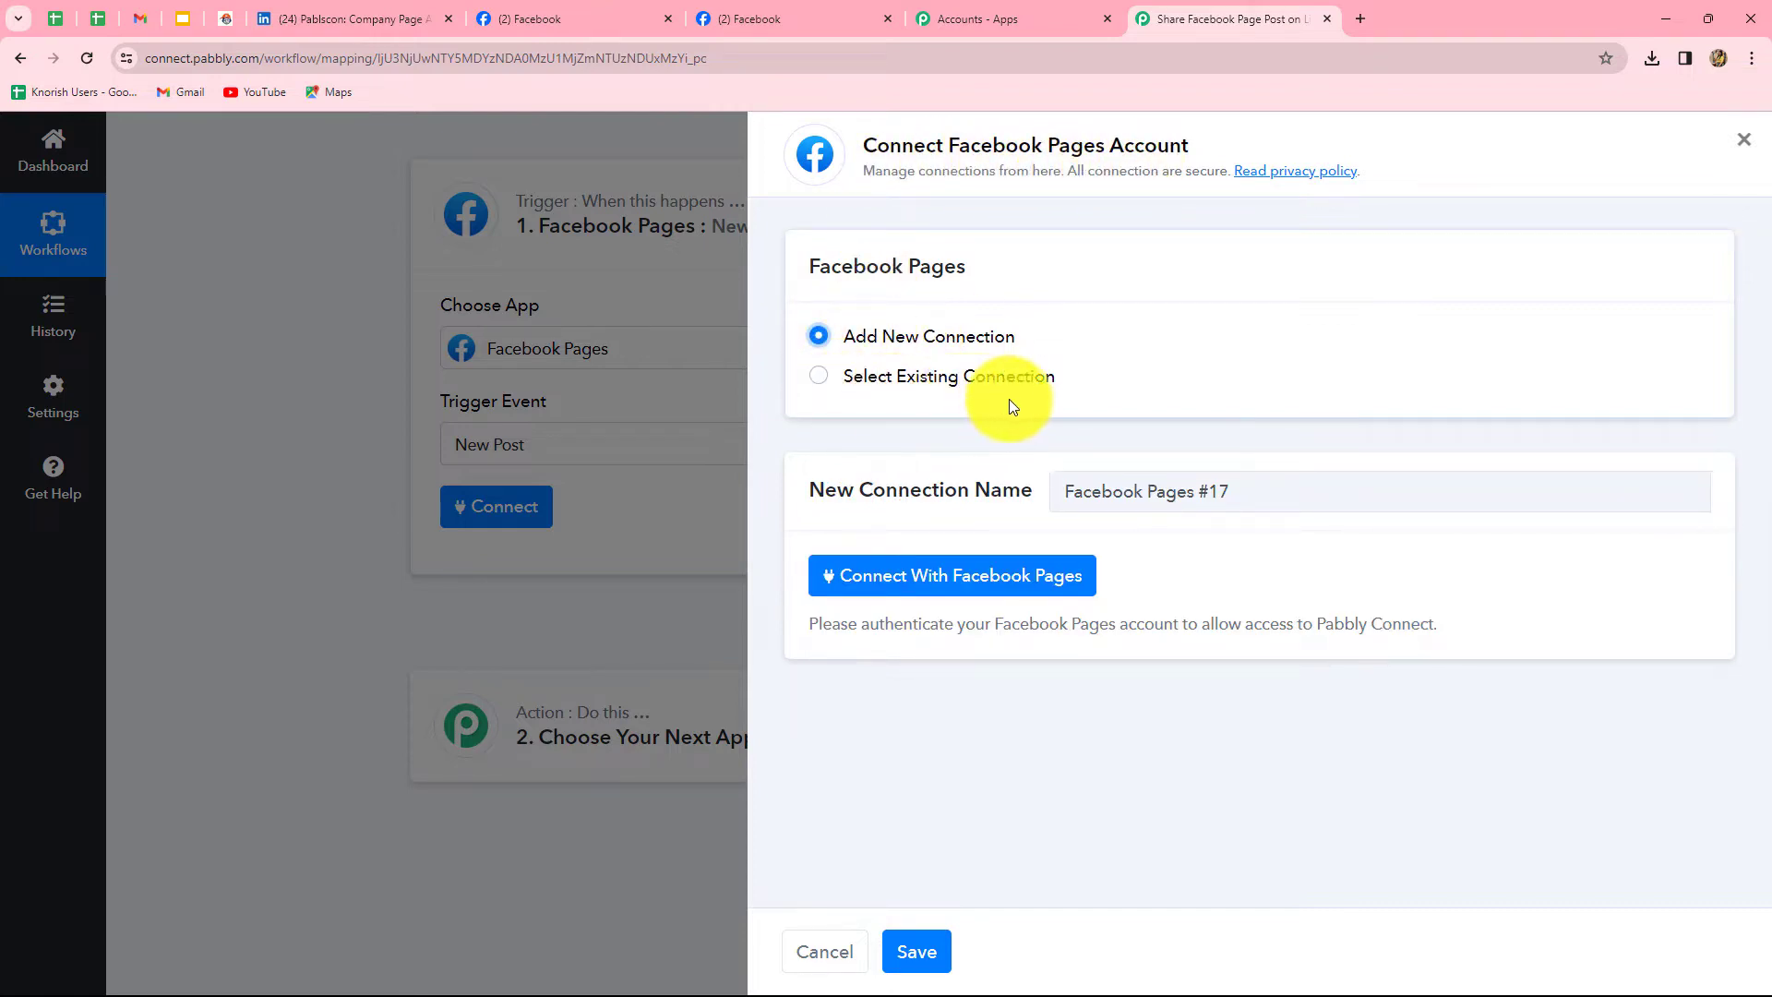
{"action": "left_click", "coordinate": [939, 591]}
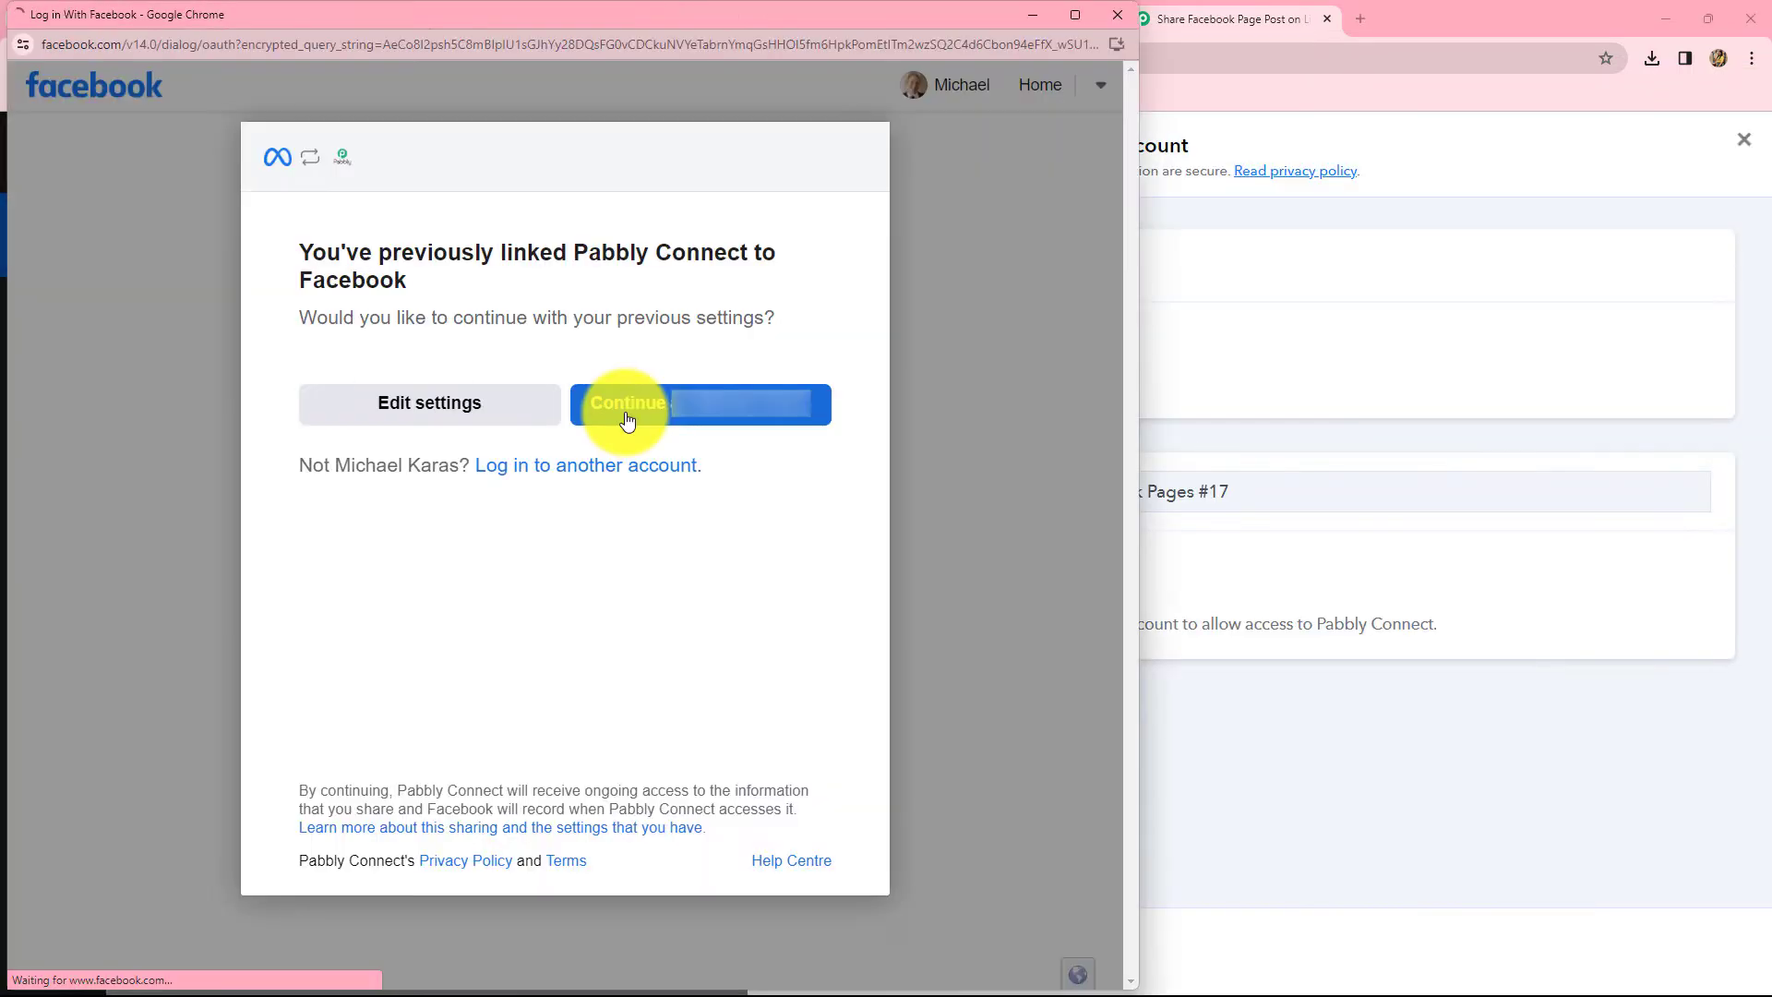
{"action": "left_click", "coordinate": [607, 397]}
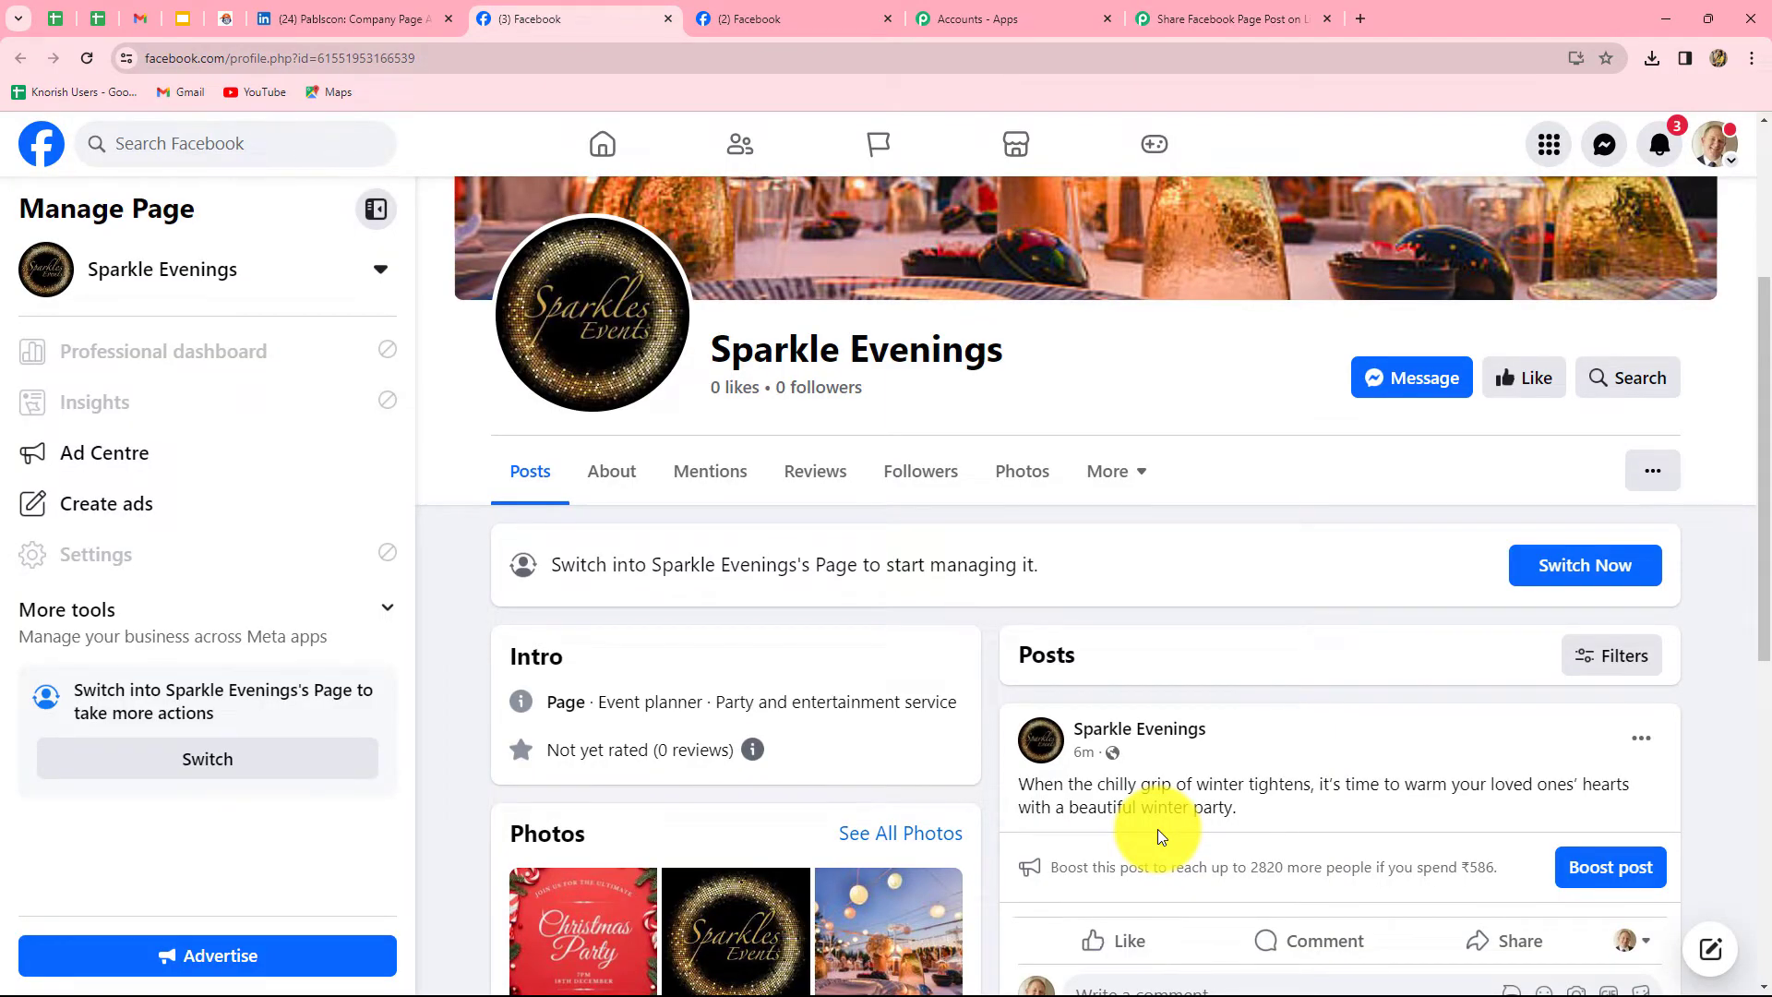
- Confirm the trigger is connected, then switch Facebook to act as the Sparkle Evenings page
{"action": "left_click", "coordinate": [1192, 28]}
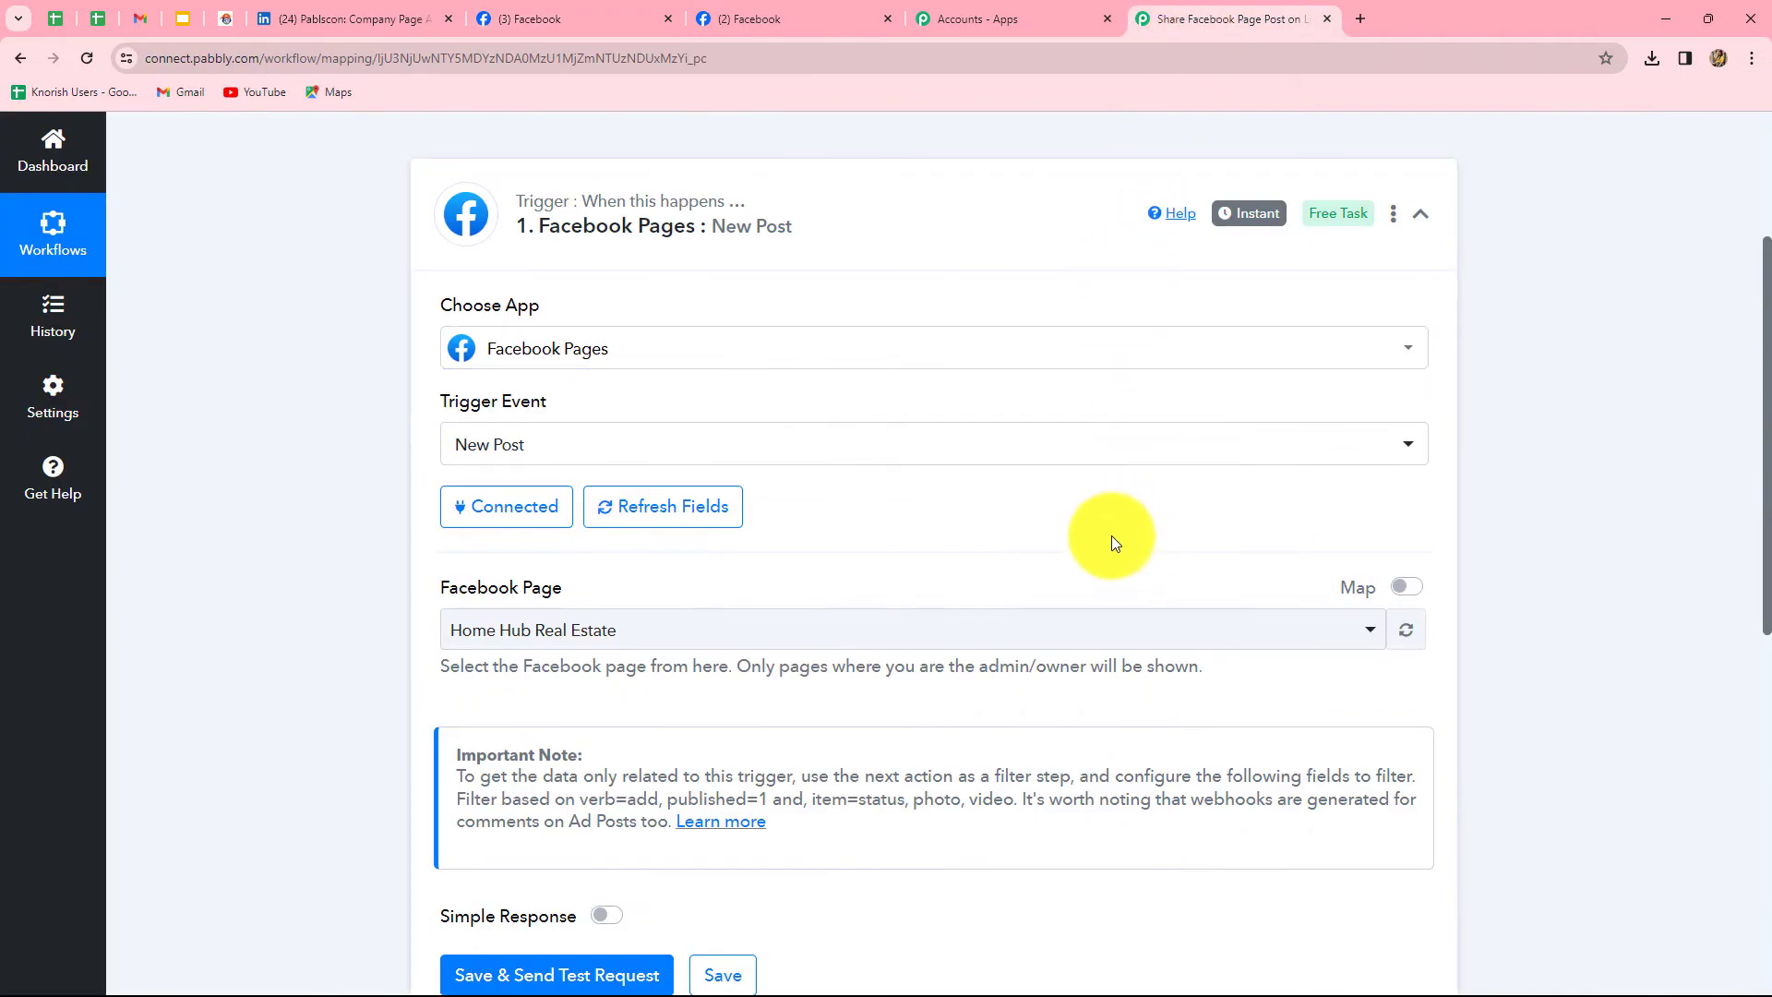
{"action": "scroll", "coordinate": [1074, 661], "scroll_direction": "down", "scroll_amount": 1}
{"action": "scroll", "coordinate": [1074, 660], "scroll_direction": "up", "scroll_amount": 1}
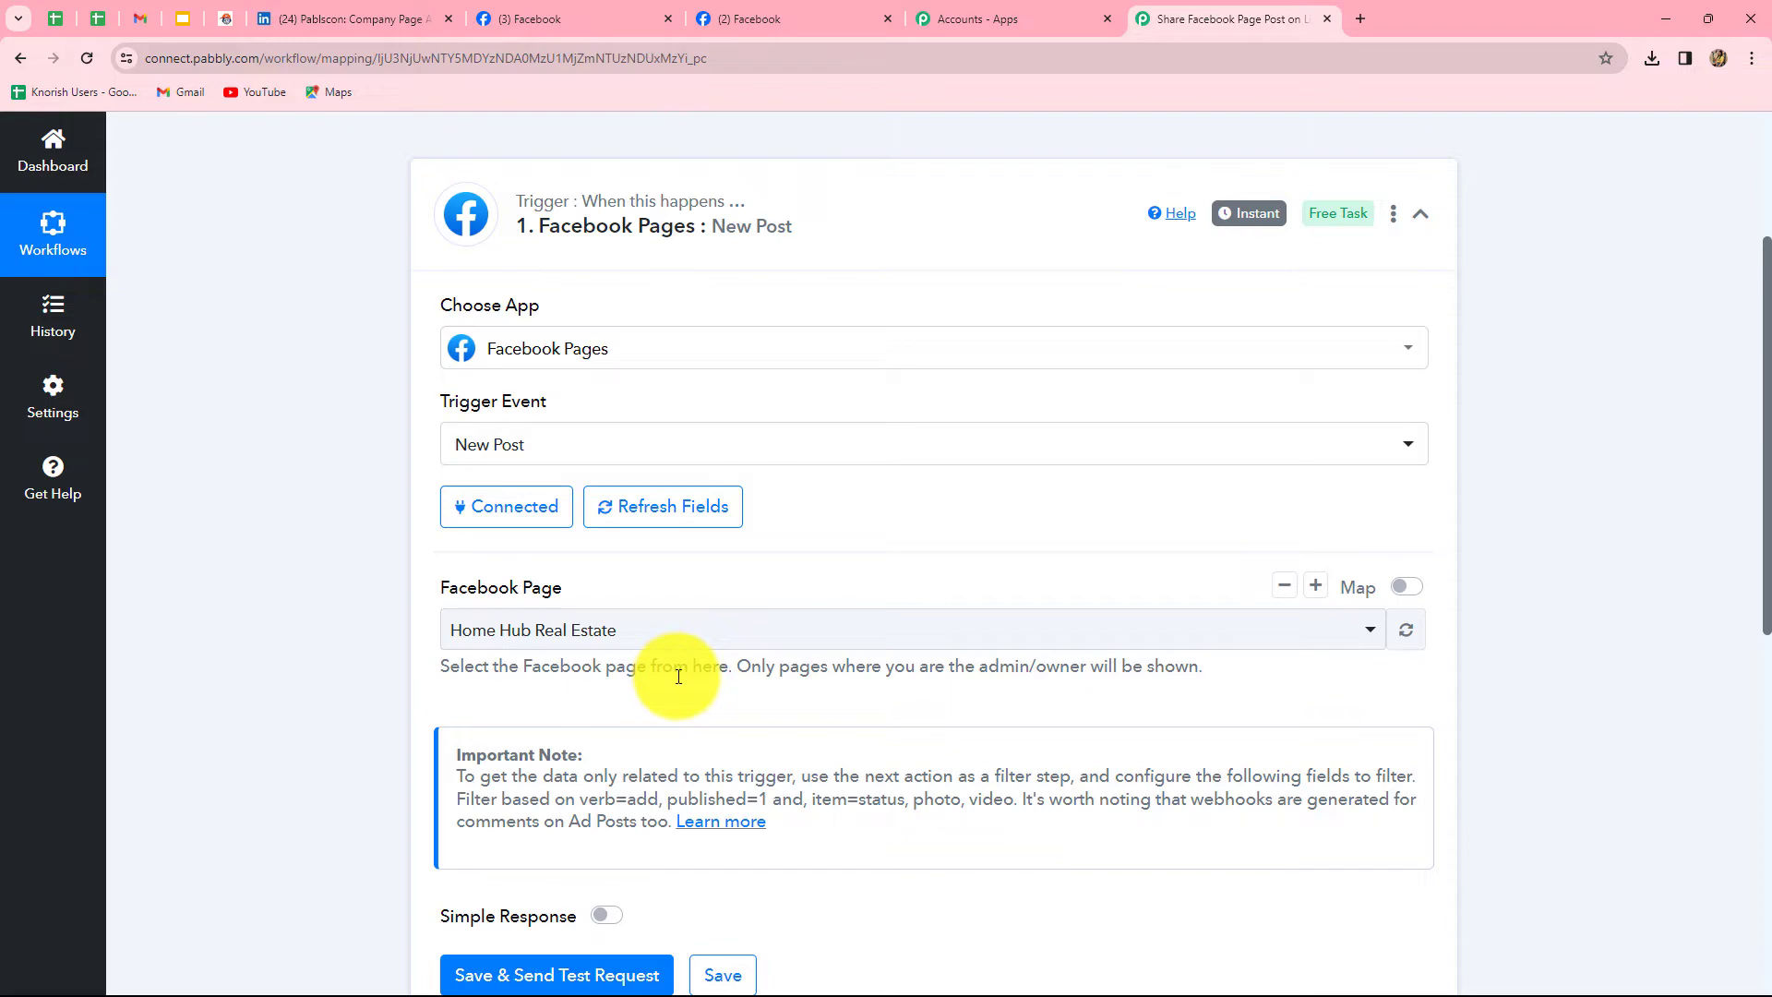
{"action": "left_click", "coordinate": [568, 18]}
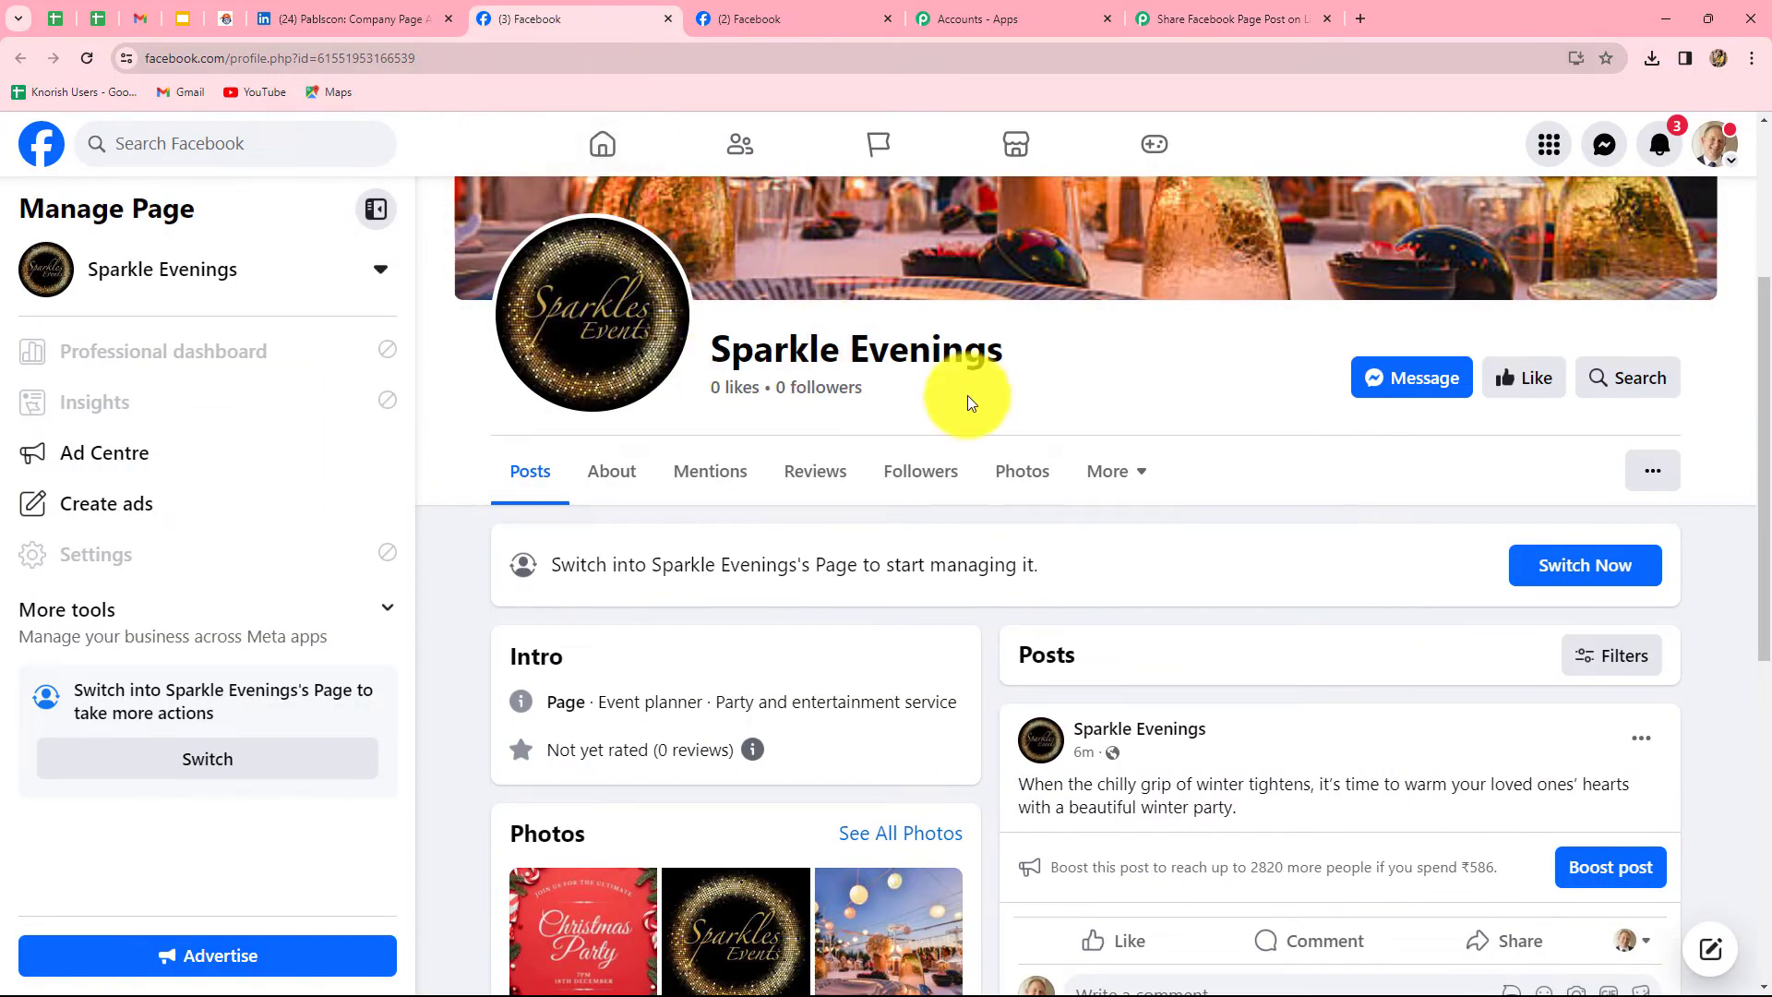
{"action": "left_click", "coordinate": [1609, 570]}
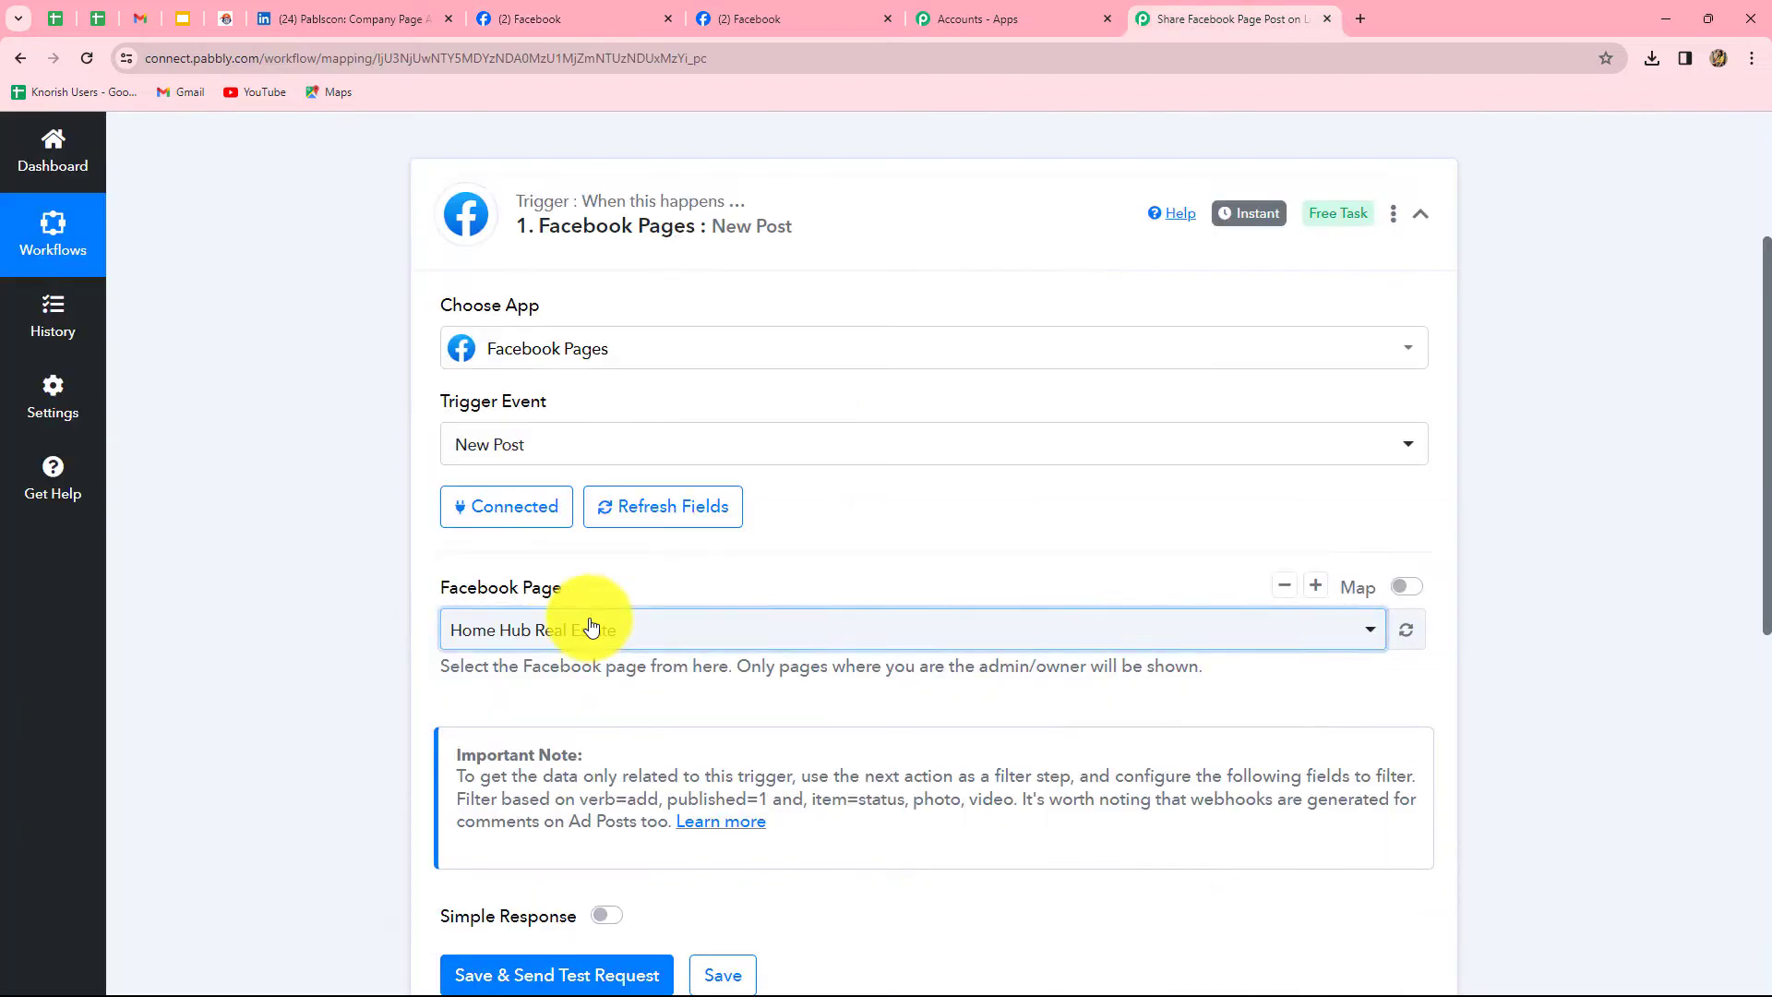
- Choose Sparkle Evenings as the watched Facebook page and save to await a test request
{"action": "left_click", "coordinate": [591, 623]}
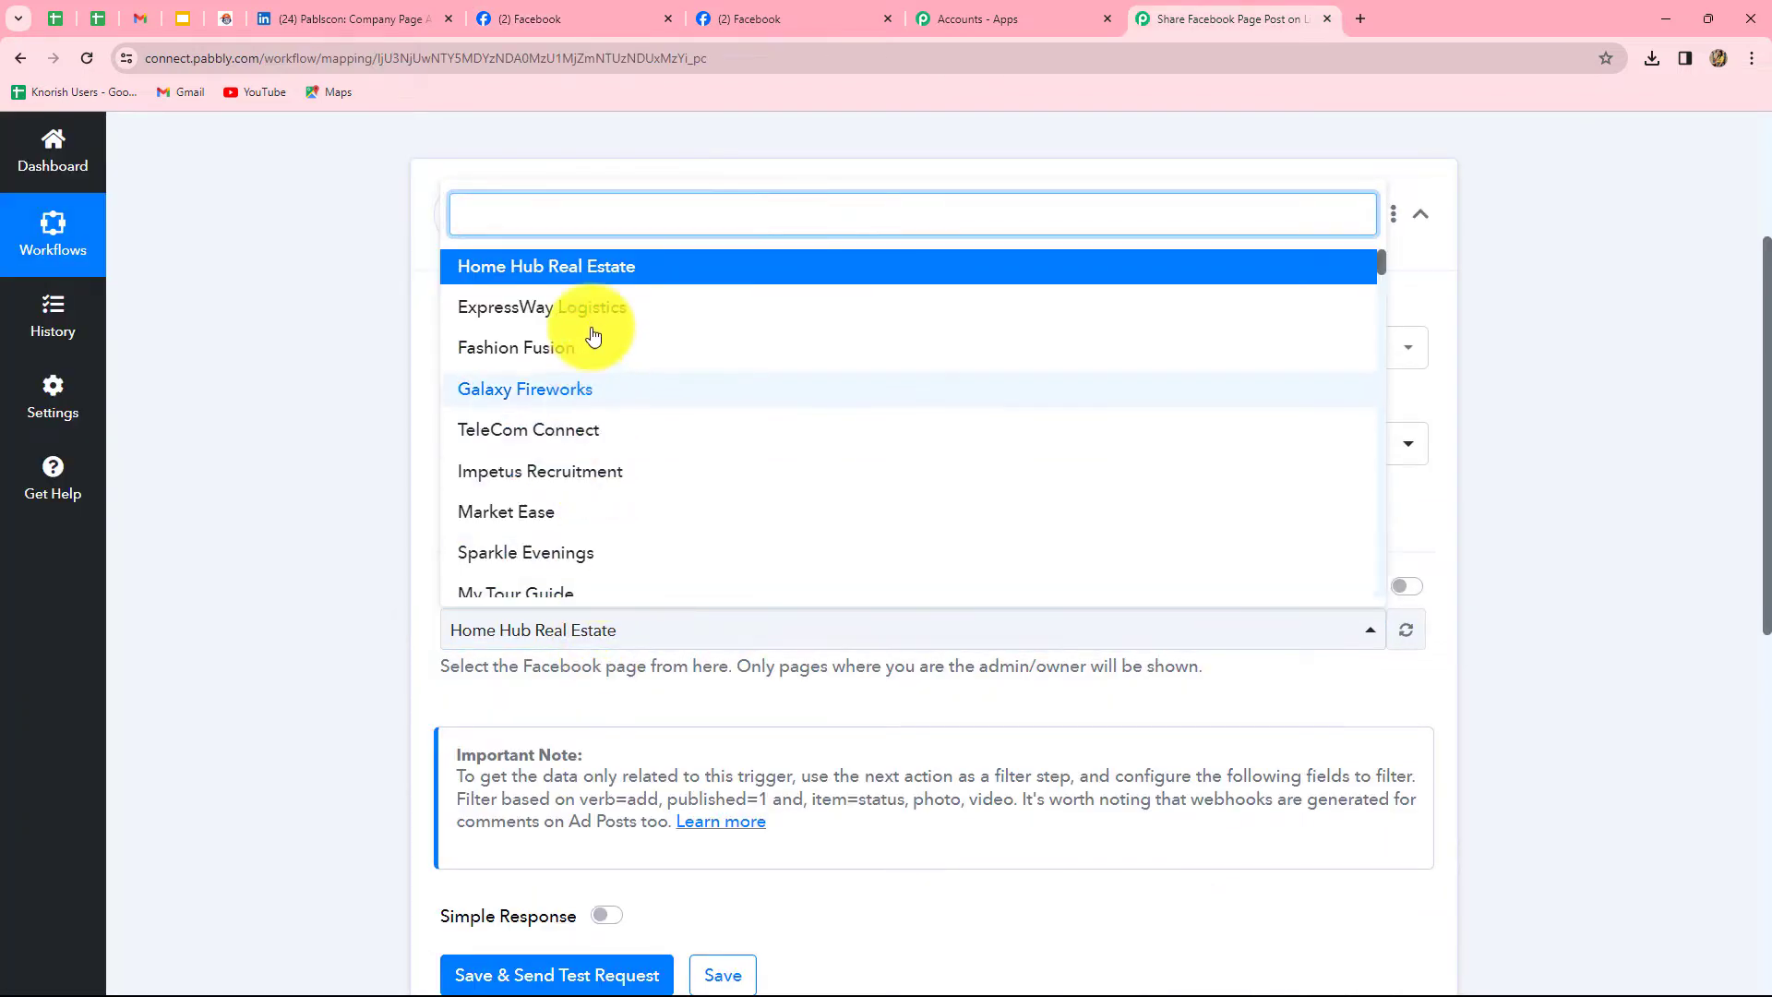
{"action": "left_click", "coordinate": [600, 552]}
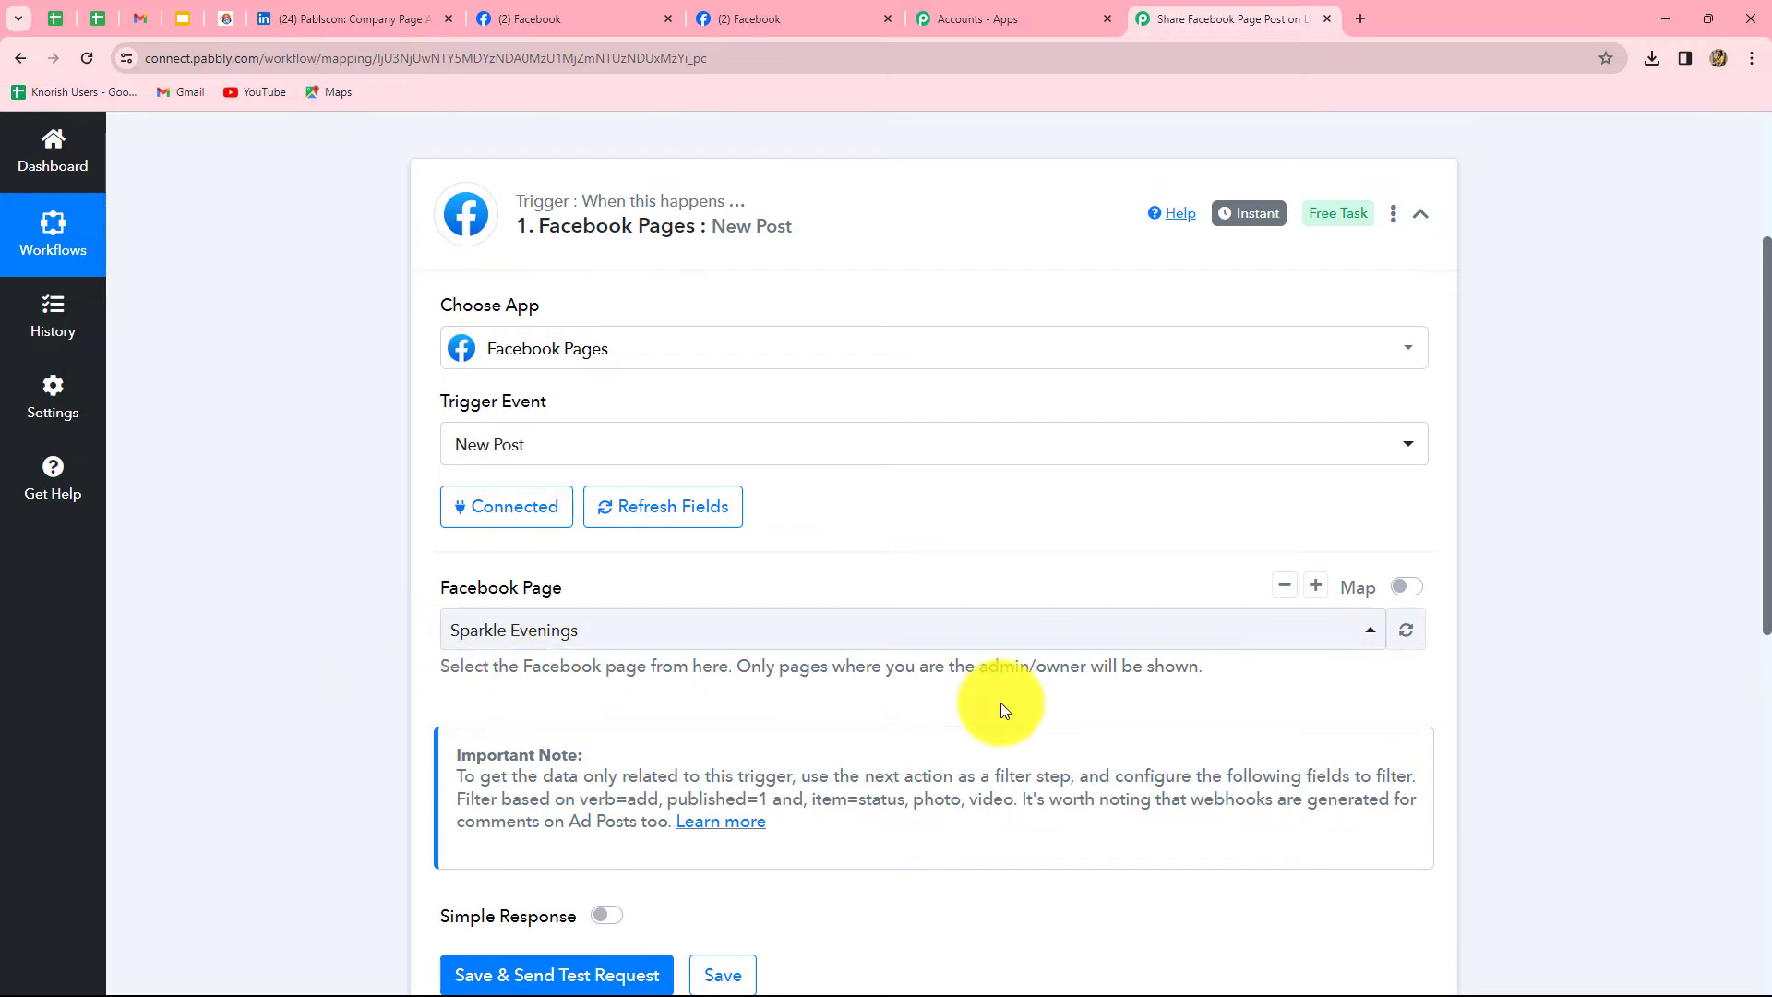
{"action": "scroll", "coordinate": [1001, 707], "scroll_direction": "down", "scroll_amount": 3}
{"action": "left_click", "coordinate": [570, 703]}
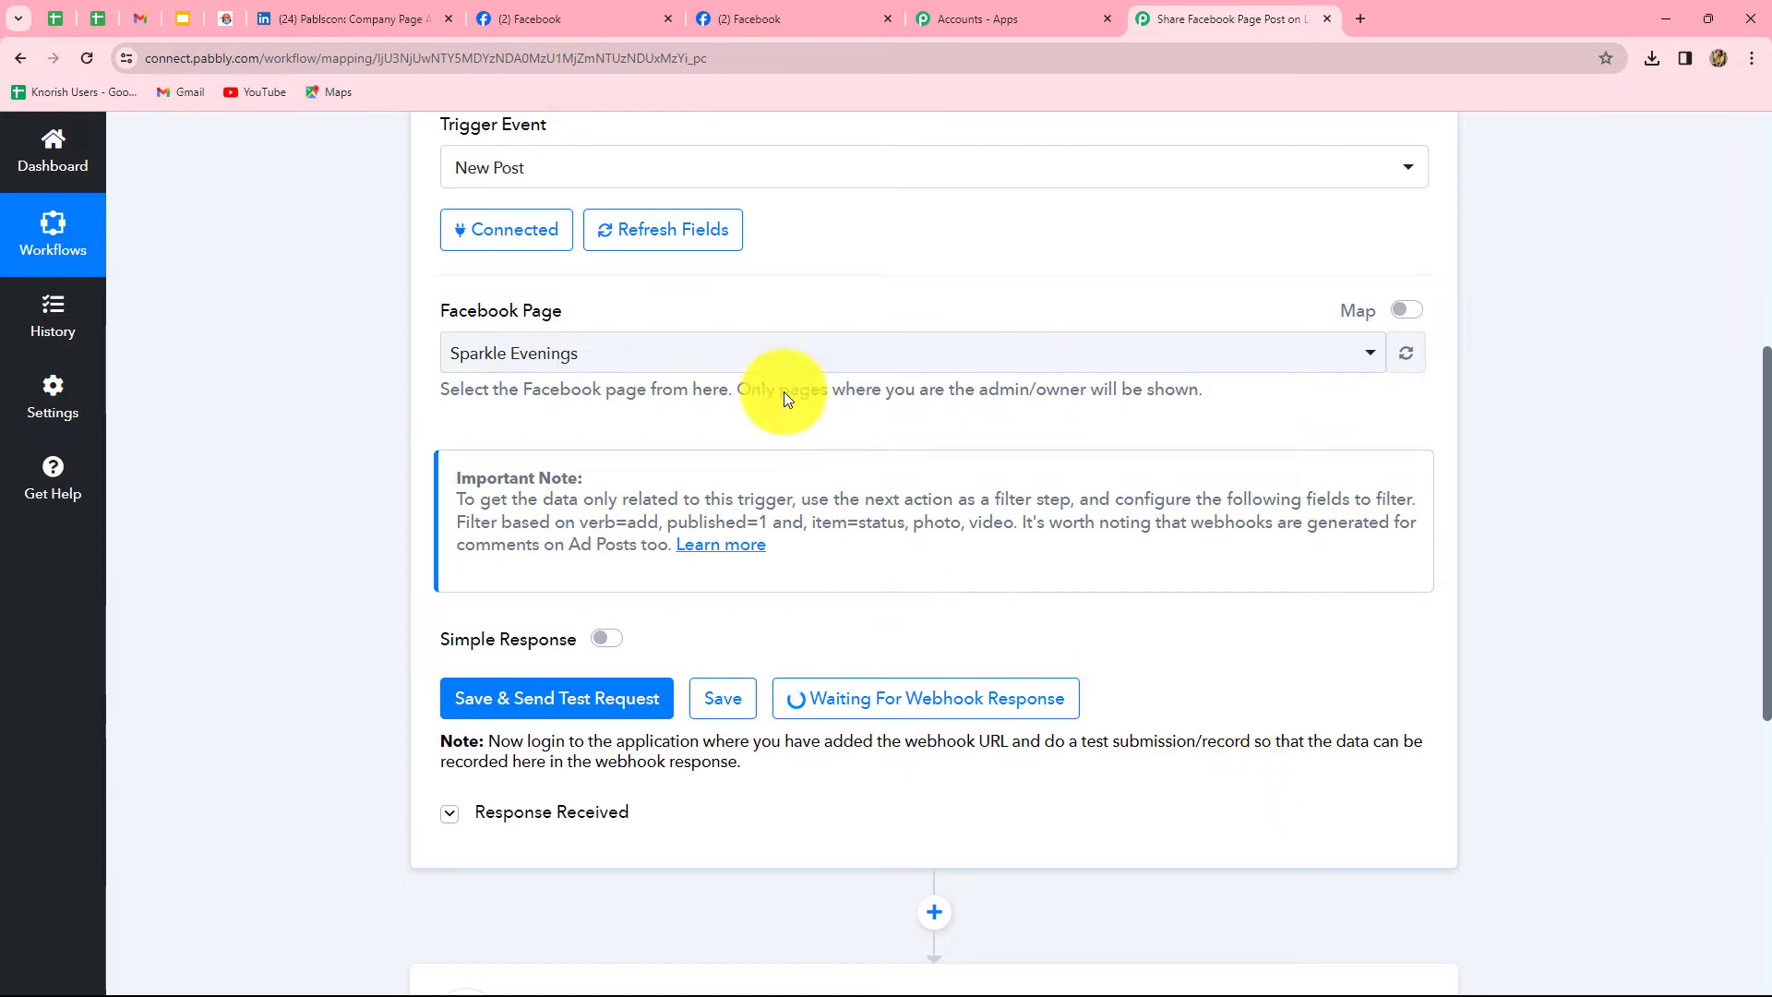
- Paste and publish the Christmas announcement beginning 'a time of reflection' on Sparkle Evenings
{"action": "left_click", "coordinate": [605, 17]}
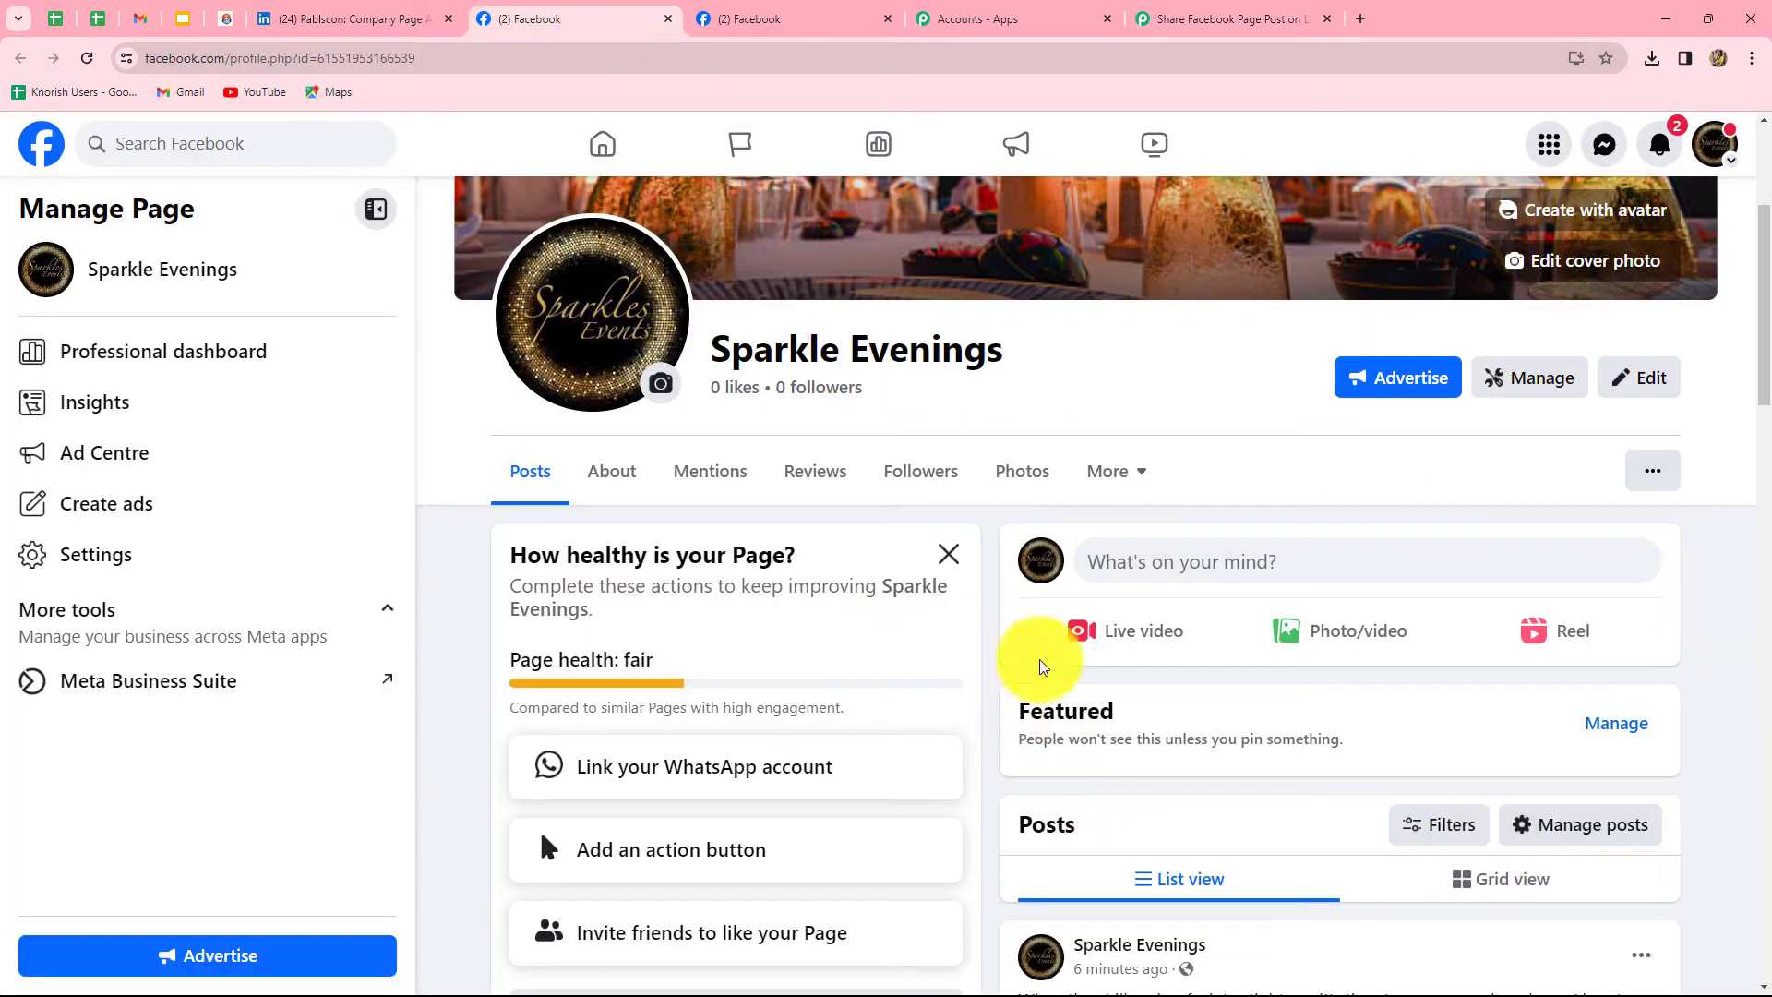
{"action": "left_click", "coordinate": [1301, 569]}
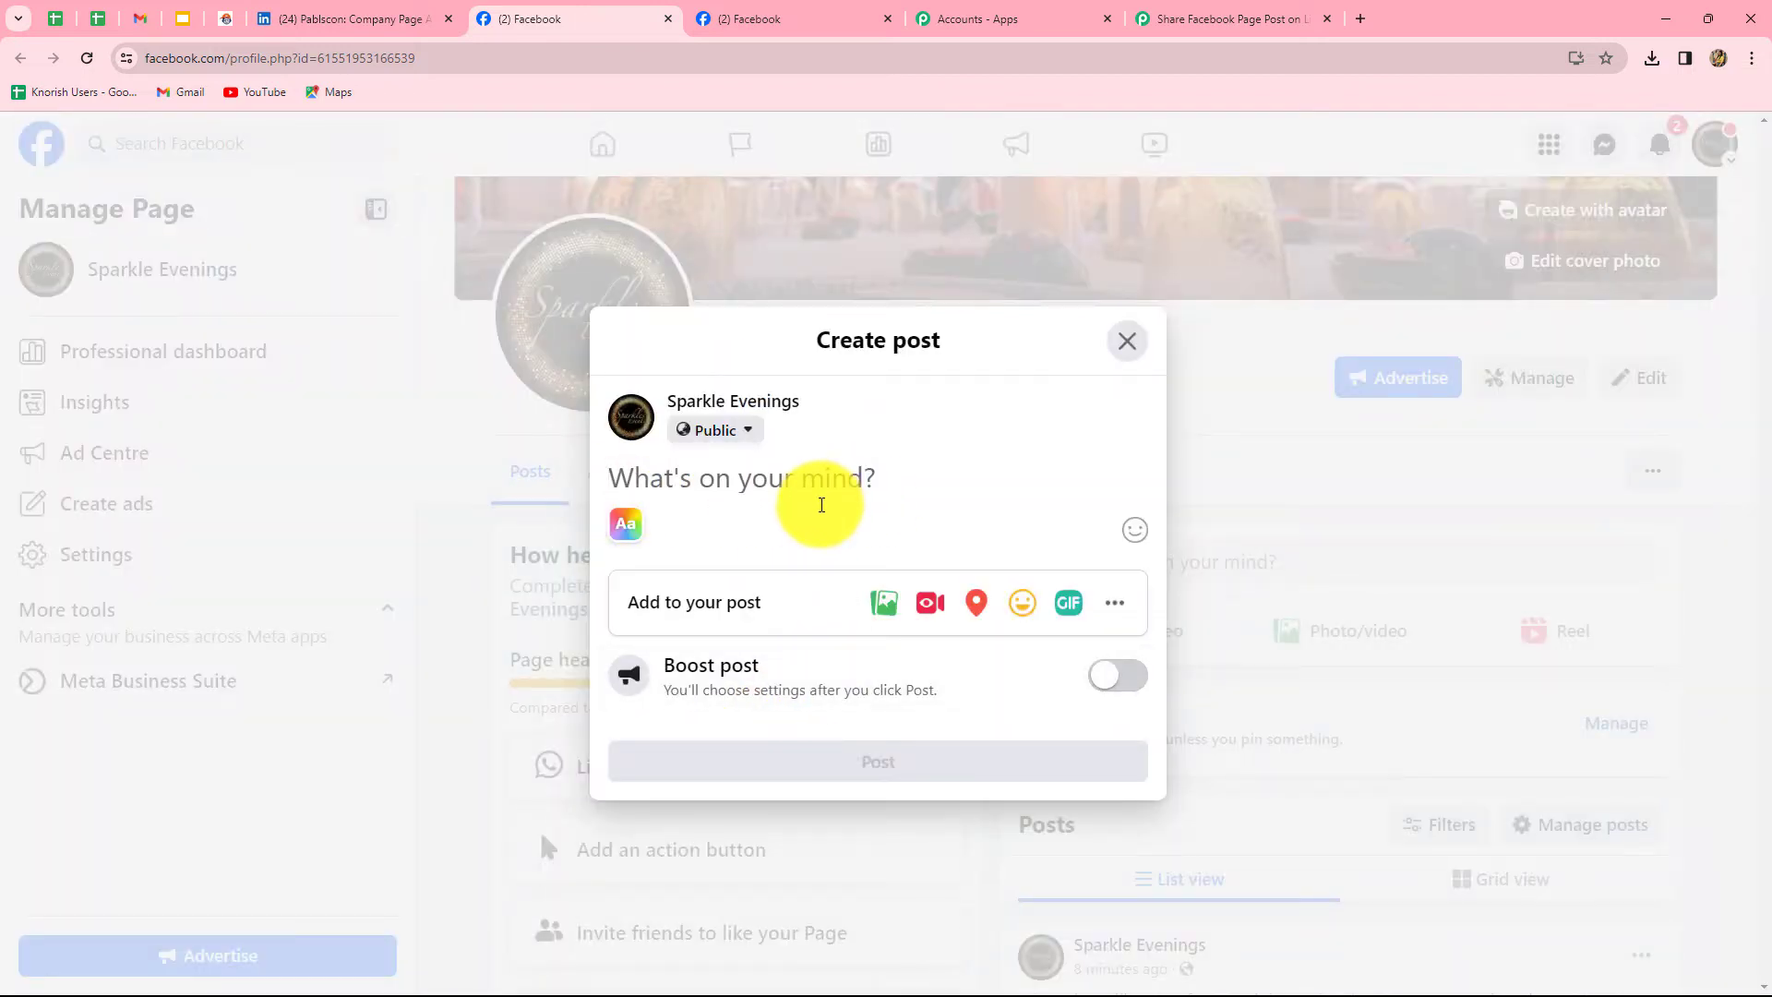
{"action": "type", "text": "Christmas... a time of reflection, a time for good cheer, a time for friends and family, during a special time of the year!   We are glad to announce a huge Christmas Party...Passes are out ! Collect Them Soon...  Sparkle Evenings"}
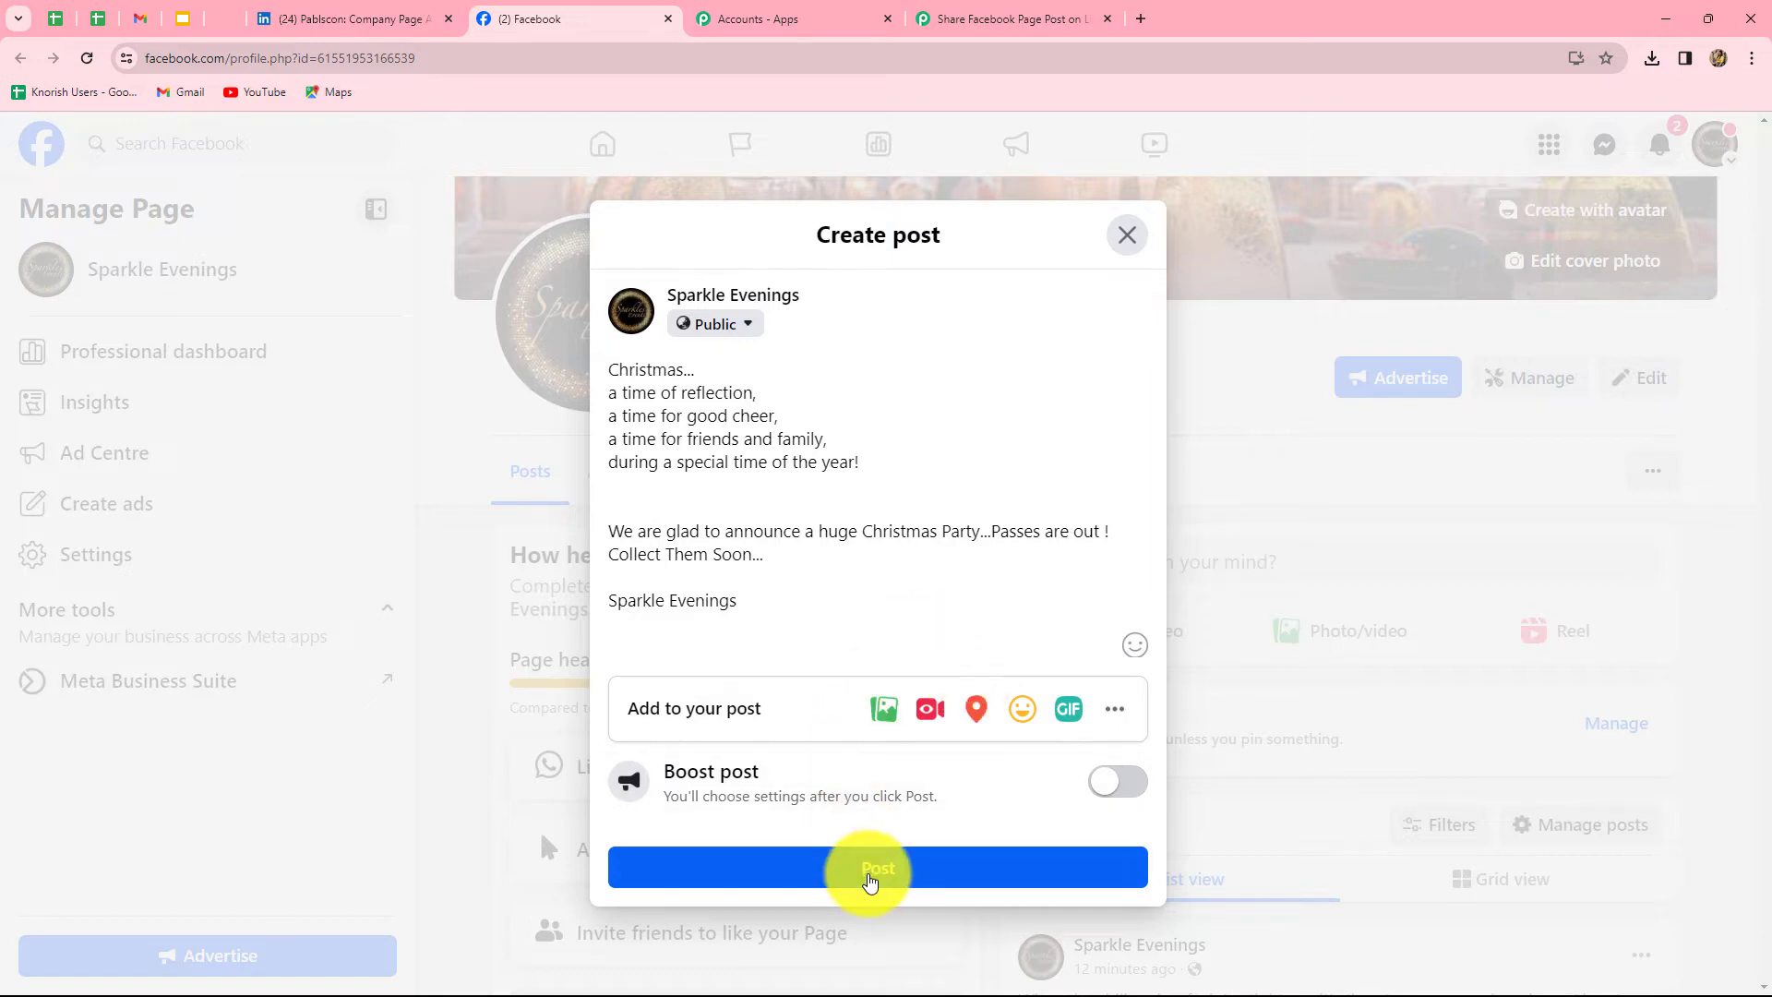
{"action": "left_click", "coordinate": [868, 881]}
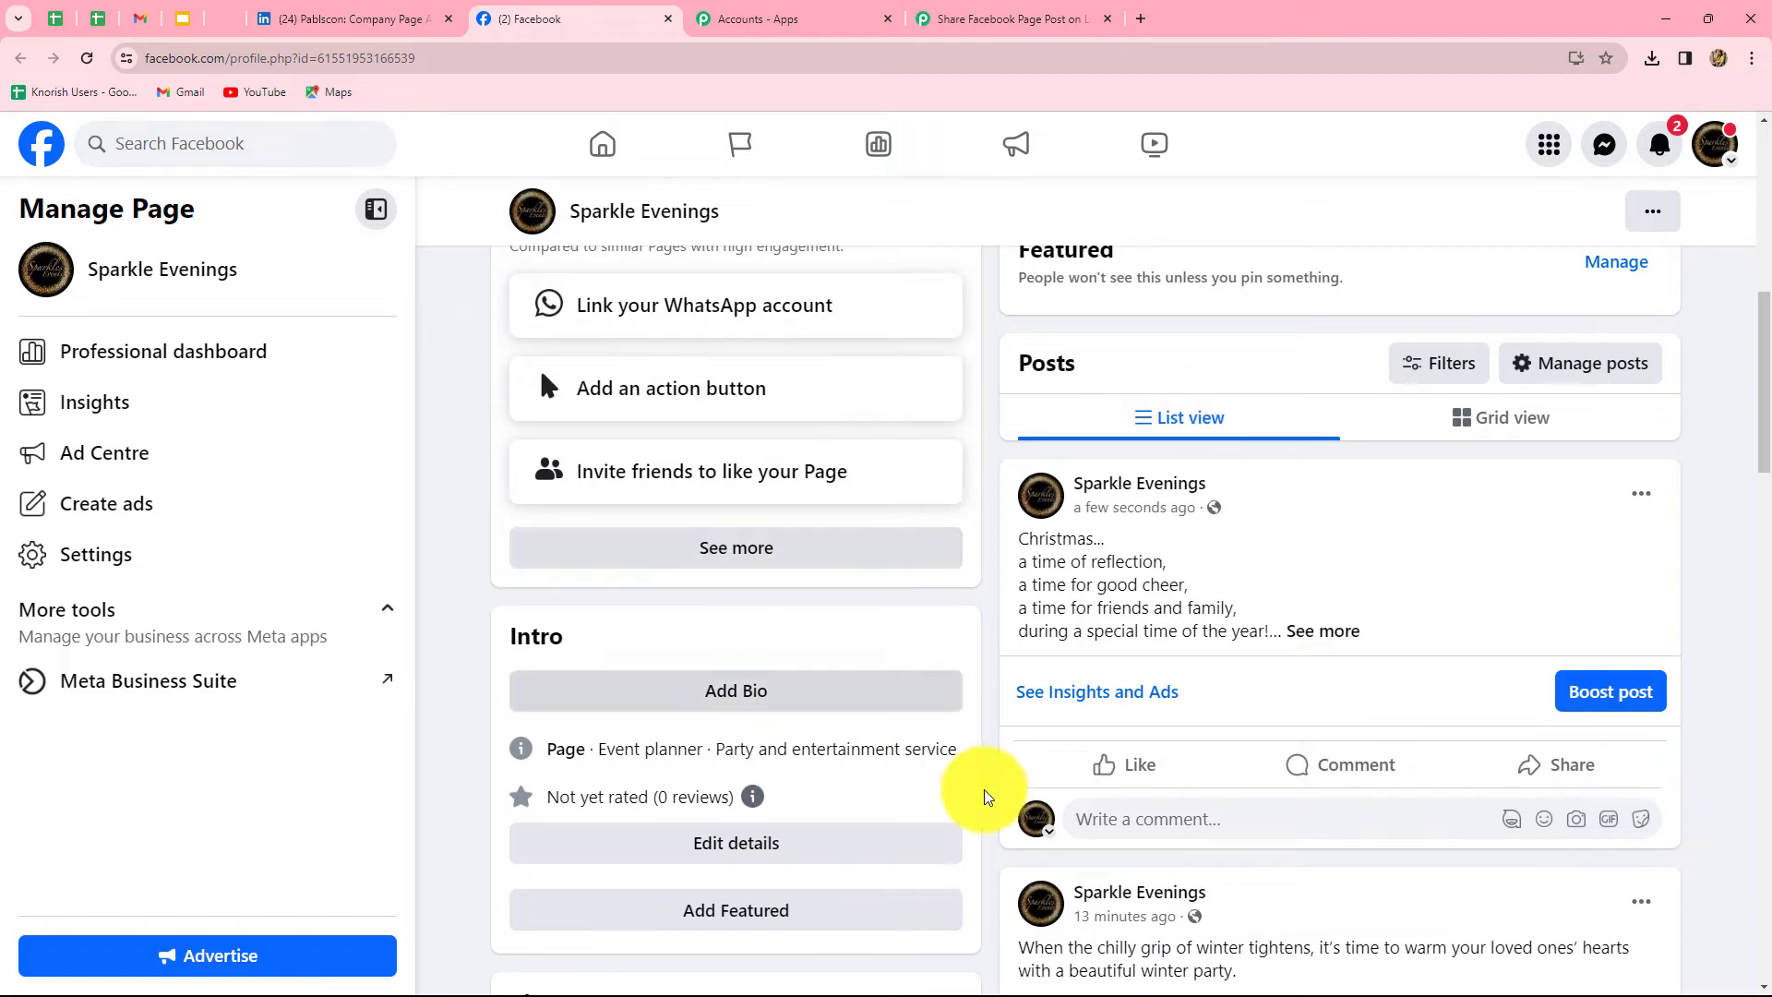
- Check the LinkedIn page, then review the captured Christmas post fields, enlarging Res1 Message
{"action": "left_click", "coordinate": [316, 19]}
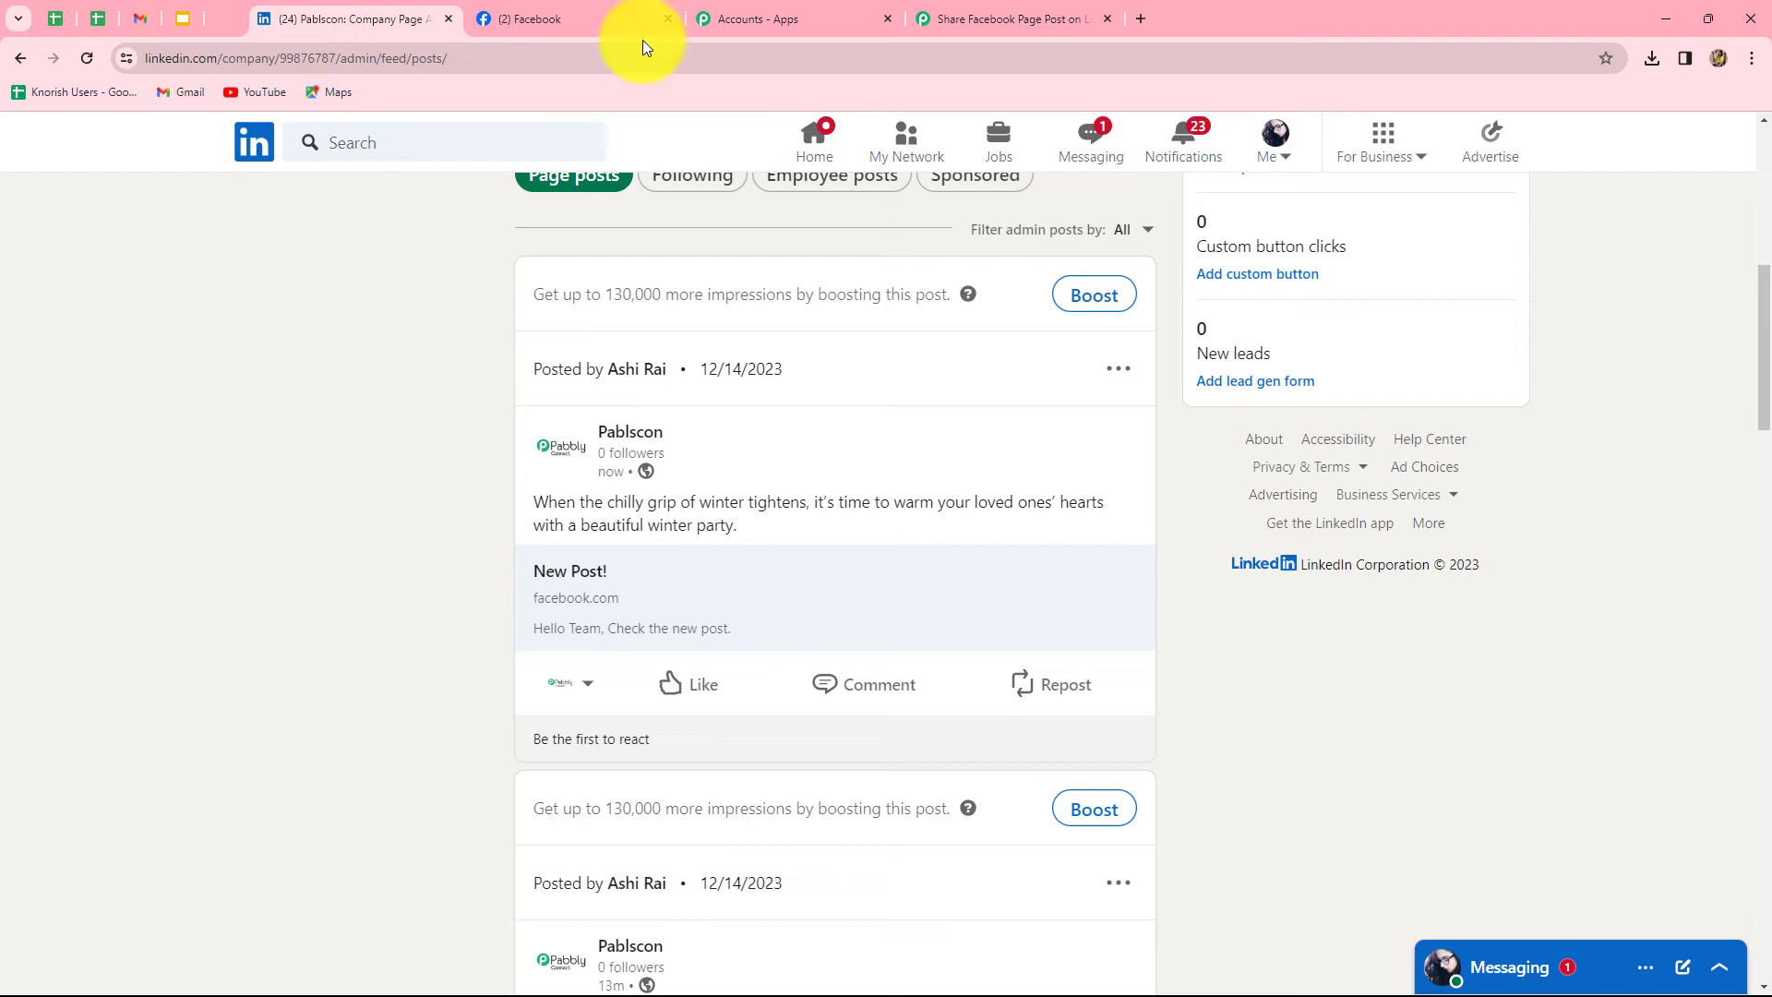
{"action": "left_click", "coordinate": [984, 13]}
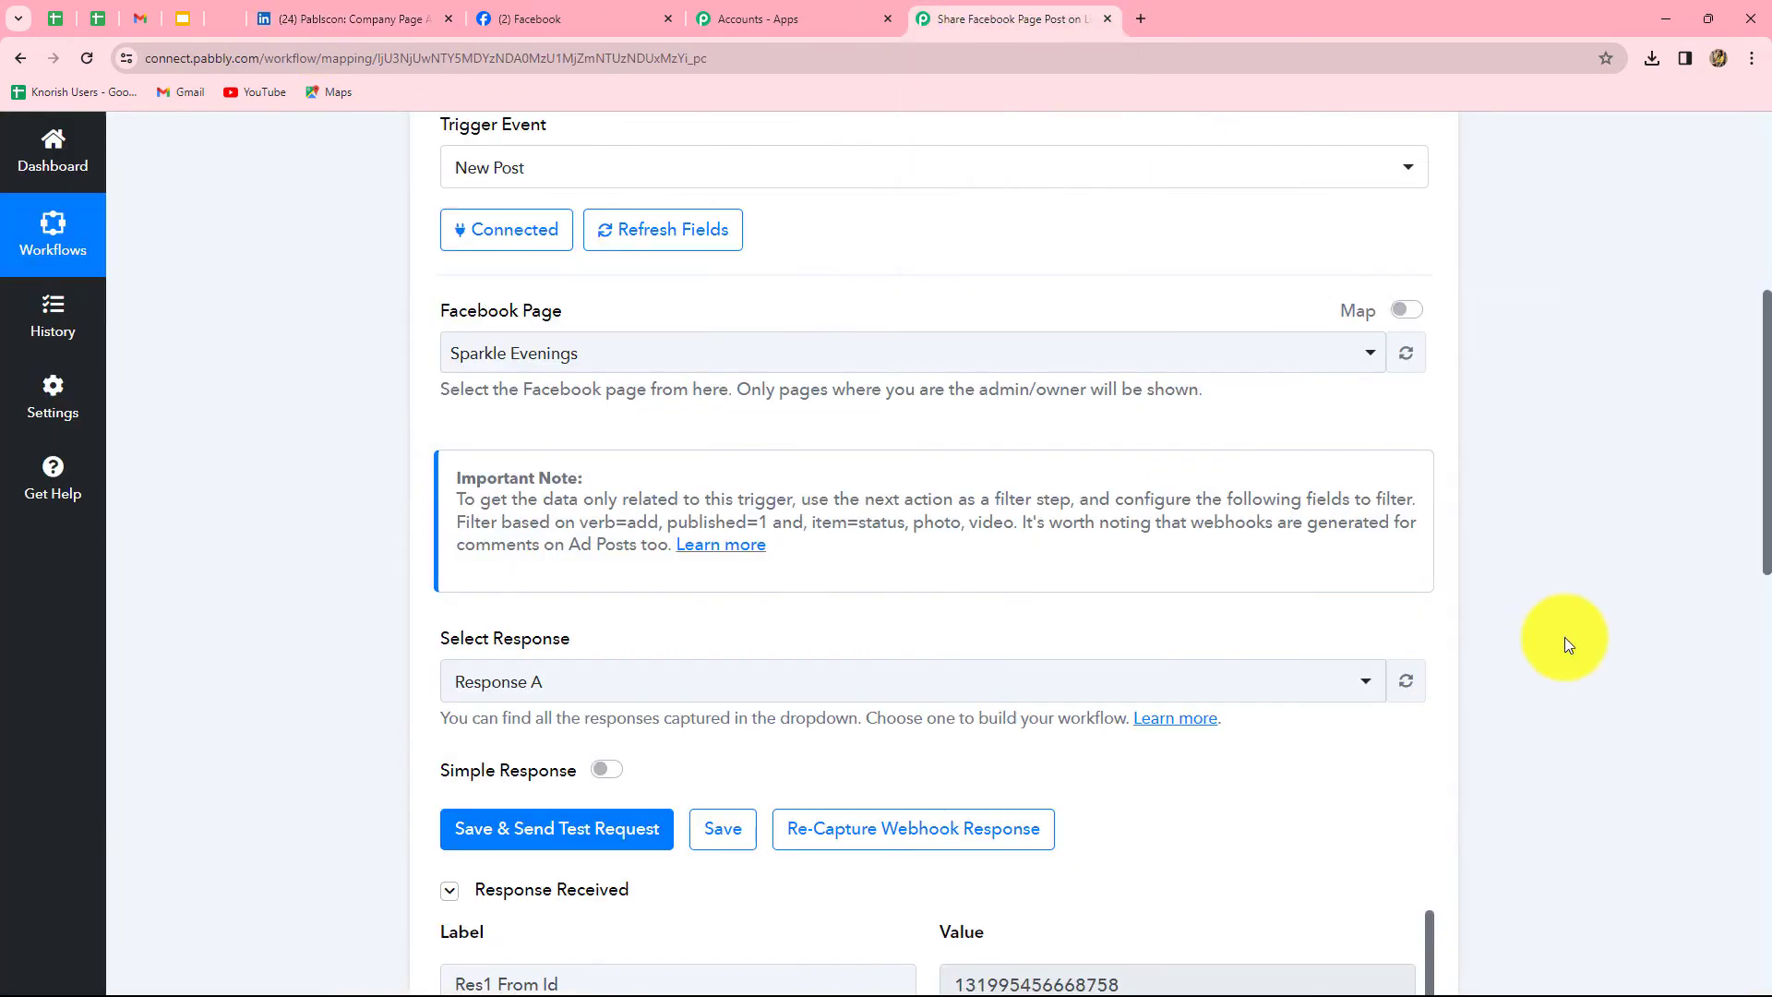
{"action": "scroll", "coordinate": [1564, 637], "scroll_direction": "down", "scroll_amount": 10}
{"action": "scroll", "coordinate": [1685, 582], "scroll_direction": "up", "scroll_amount": 3}
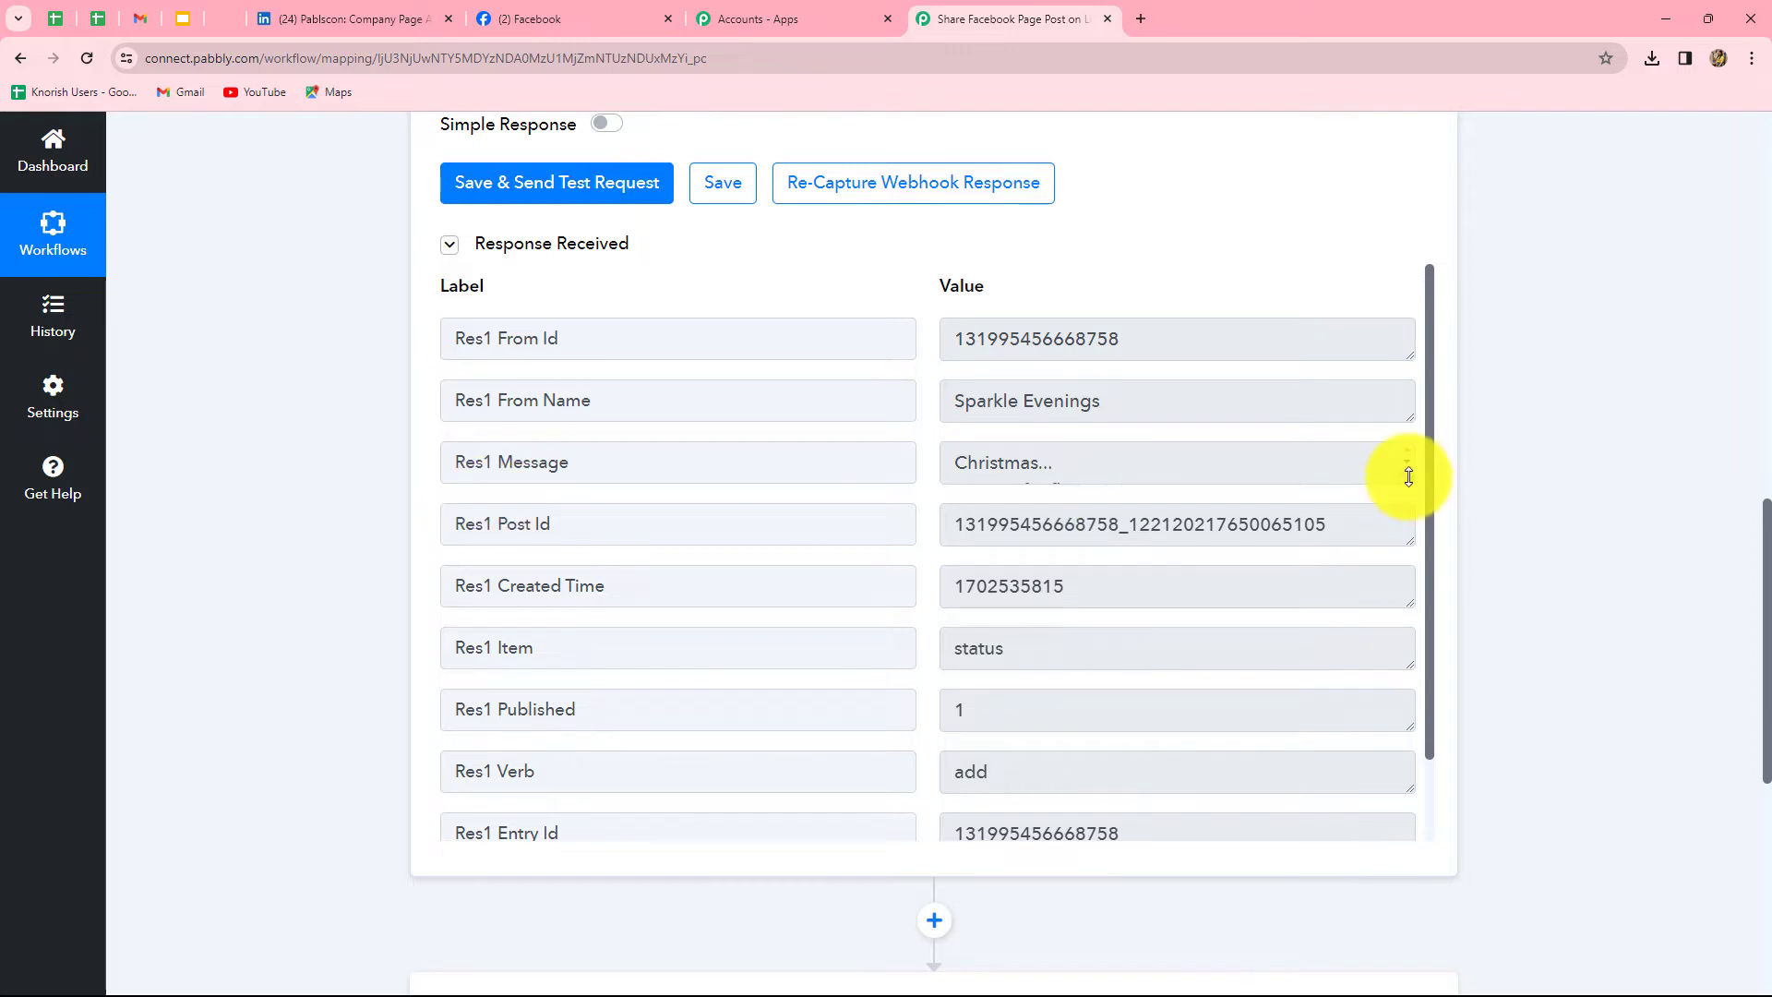
{"action": "left_click_drag", "start_coordinate": [1410, 480], "coordinate": [447, 582]}
{"action": "scroll", "coordinate": [1226, 621], "scroll_direction": "down", "scroll_amount": 1}
{"action": "scroll", "coordinate": [1230, 626], "scroll_direction": "down", "scroll_amount": 2}
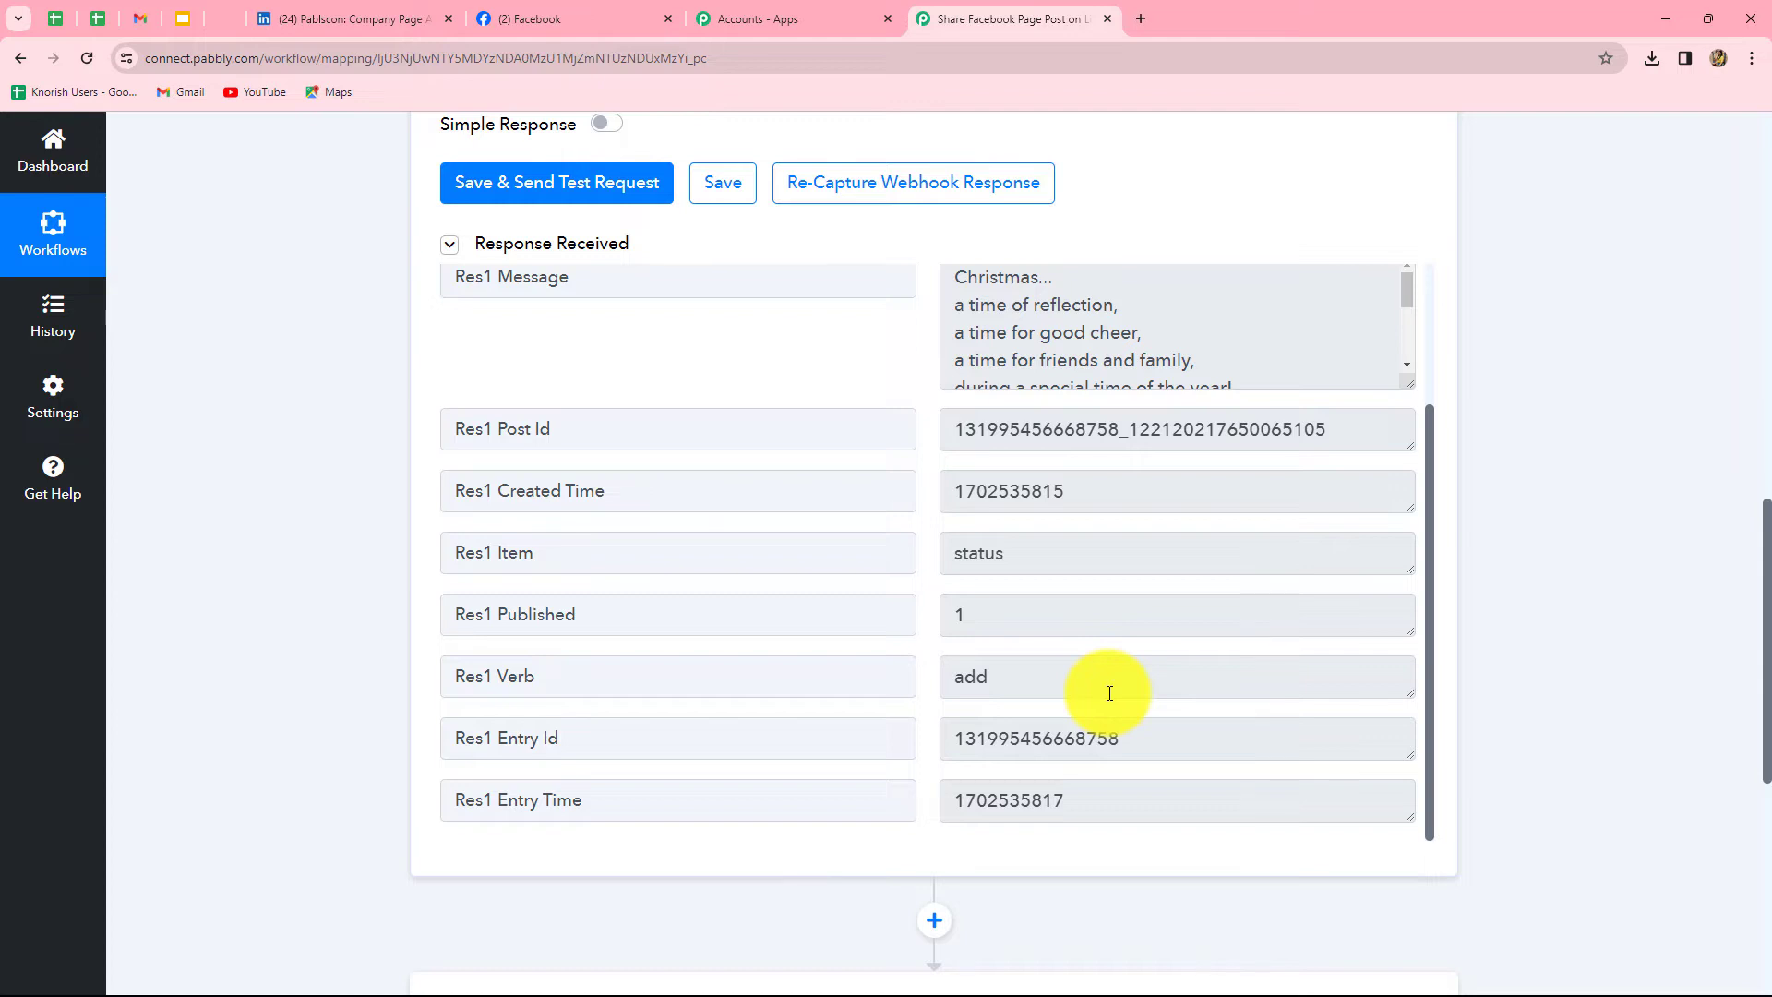
{"action": "scroll", "coordinate": [1650, 706], "scroll_direction": "down", "scroll_amount": 4}
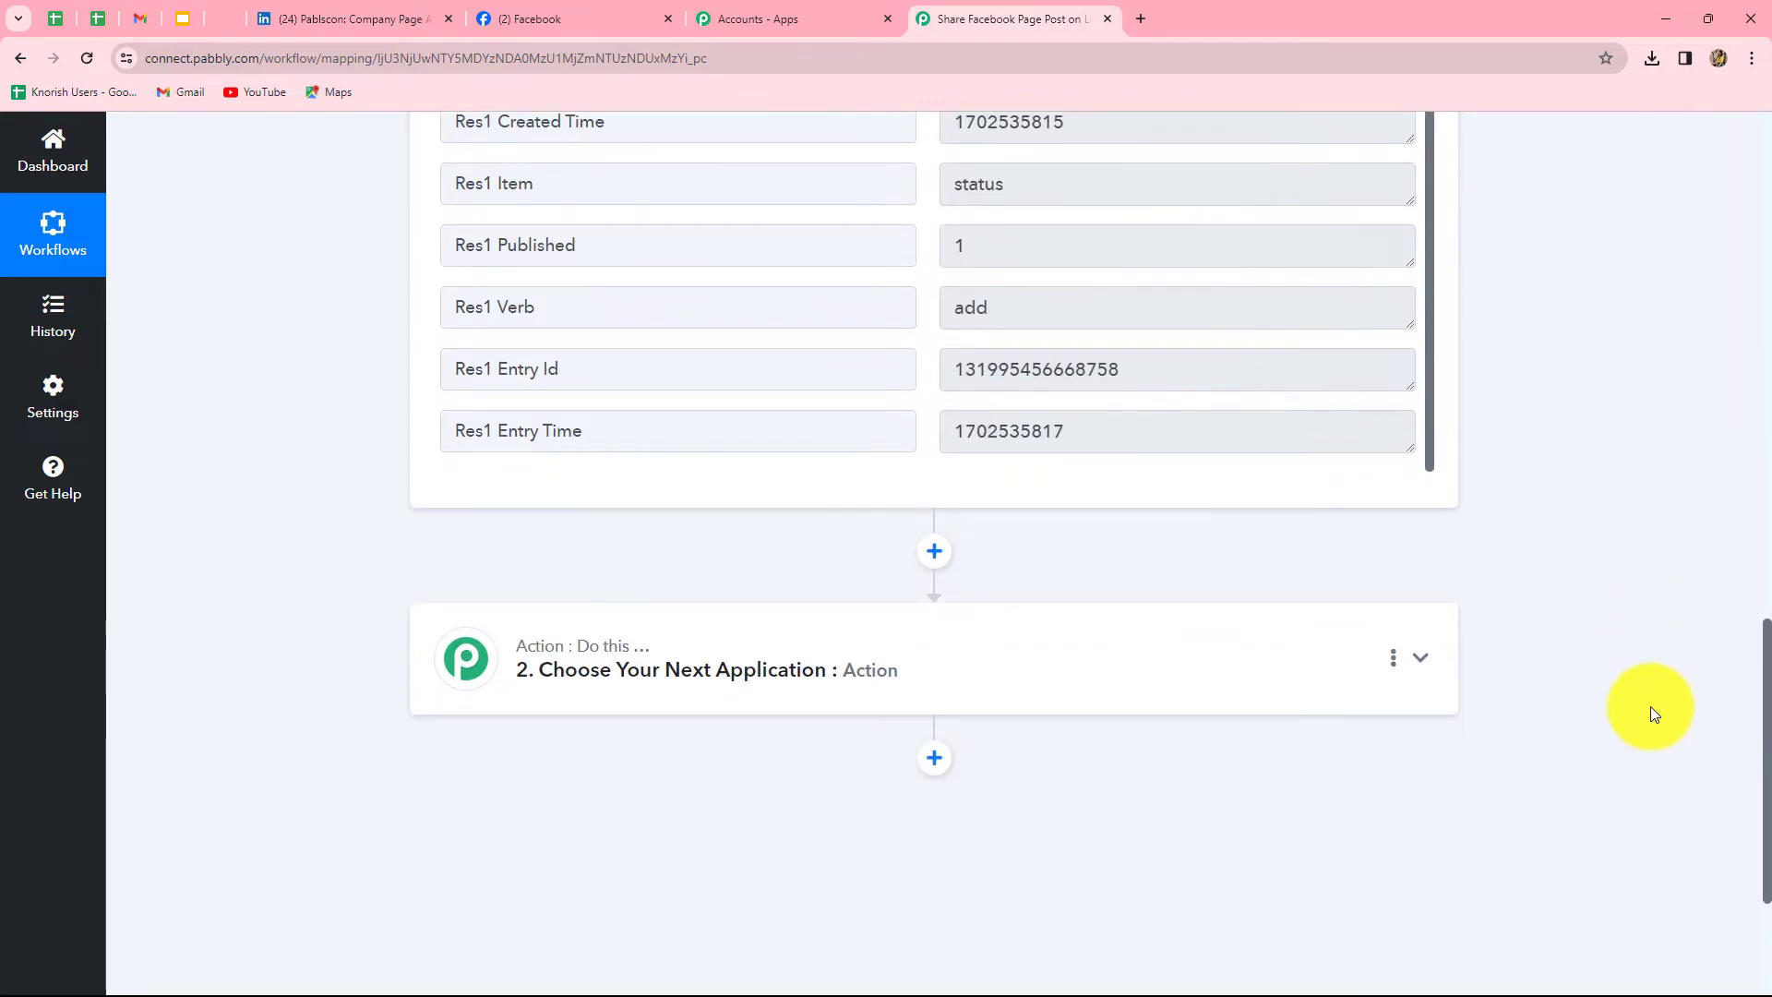
- Set the action step to LinkedIn with the Create Company Text Post event
{"action": "left_click", "coordinate": [915, 668]}
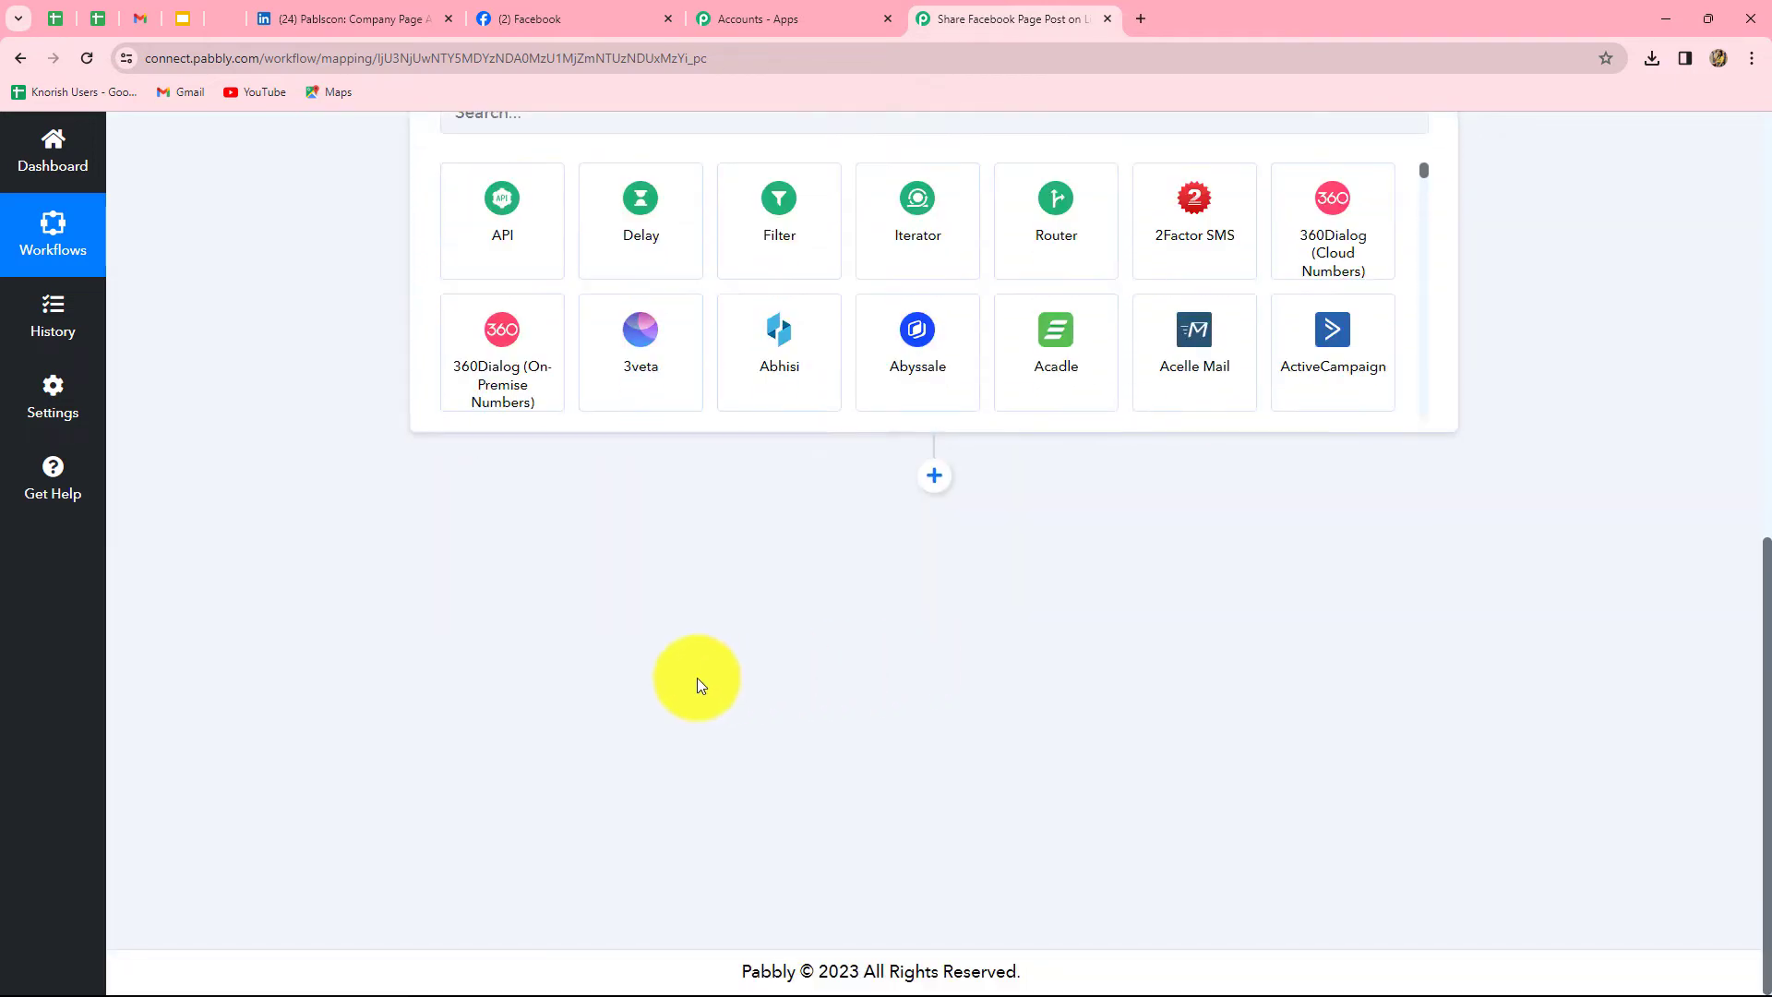
{"action": "type", "text": "Link"}
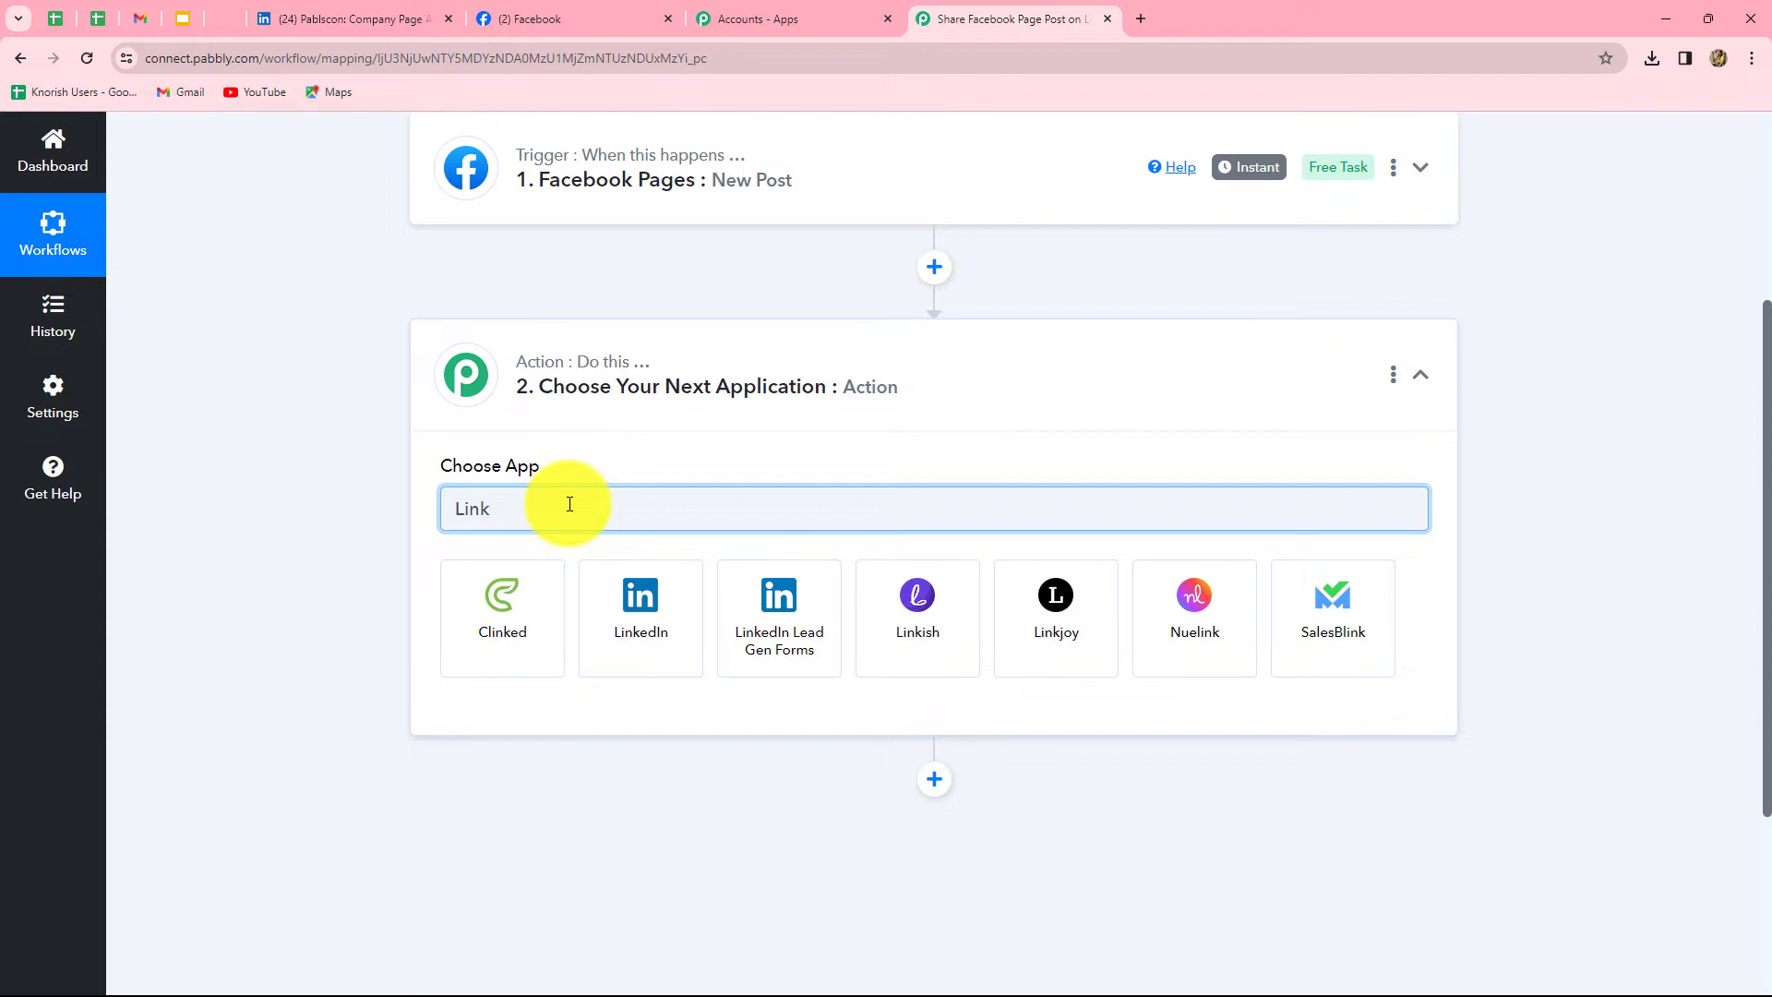
{"action": "left_click", "coordinate": [641, 614]}
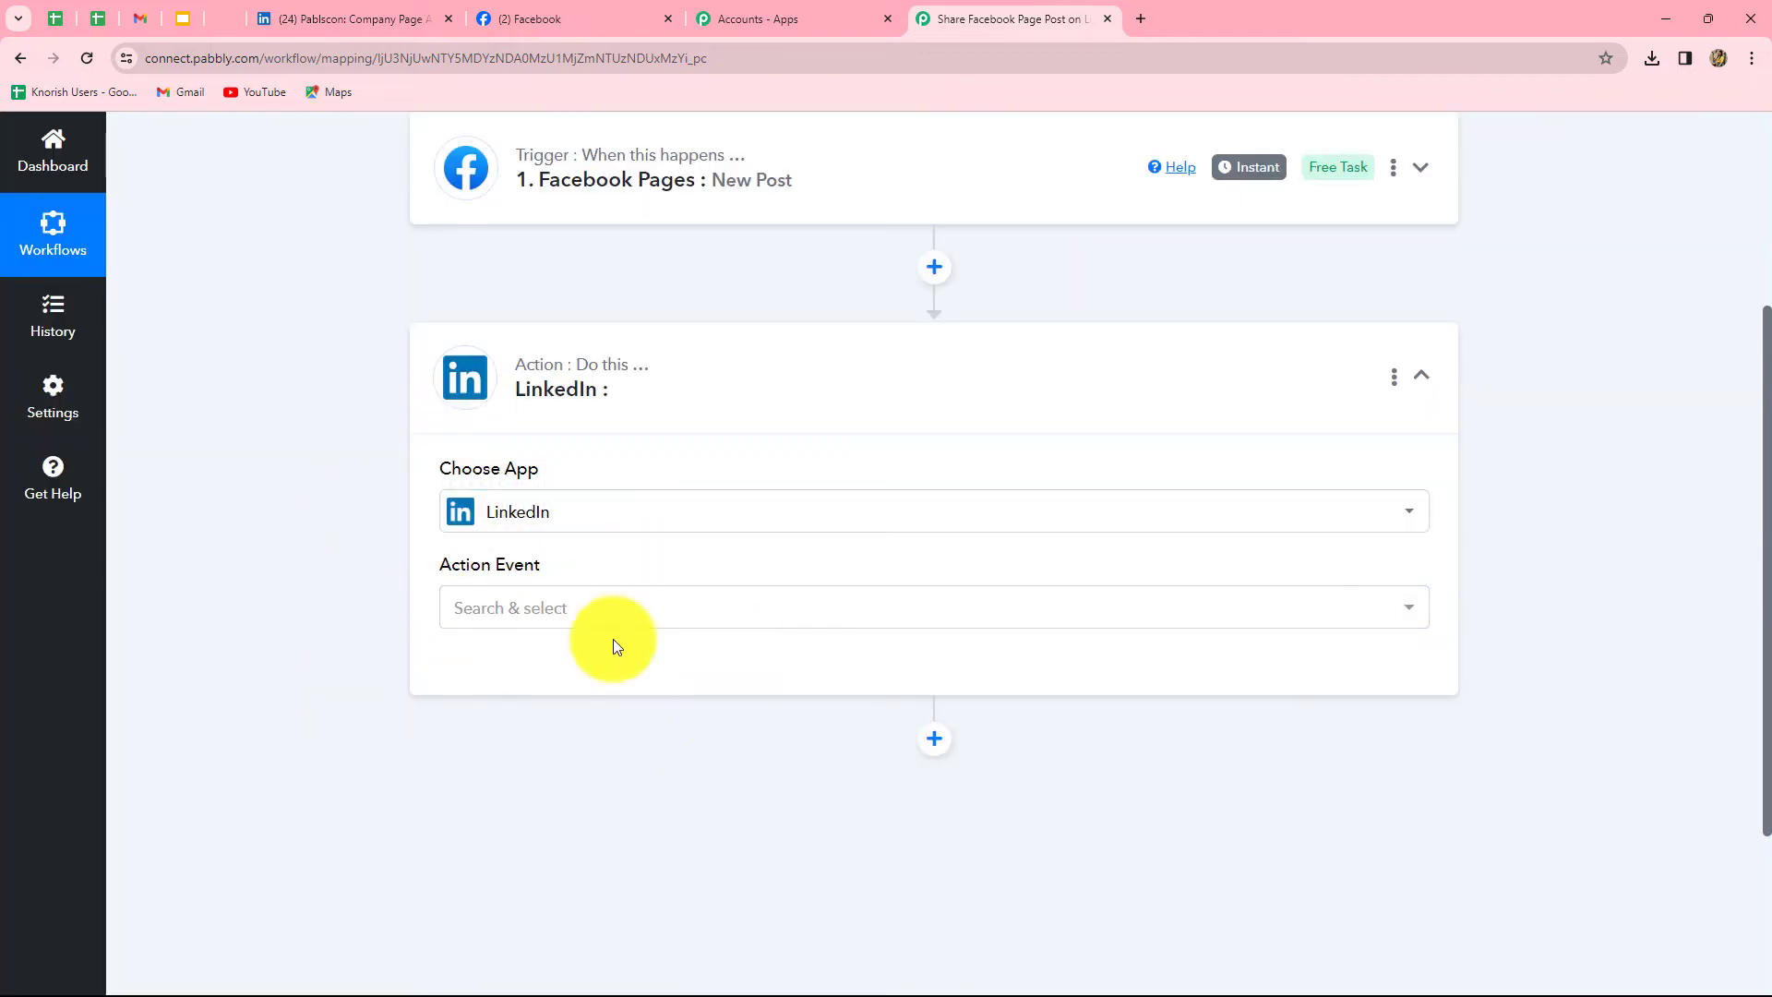
{"action": "left_click", "coordinate": [573, 611]}
{"action": "scroll", "coordinate": [563, 813], "scroll_direction": "down", "scroll_amount": 2}
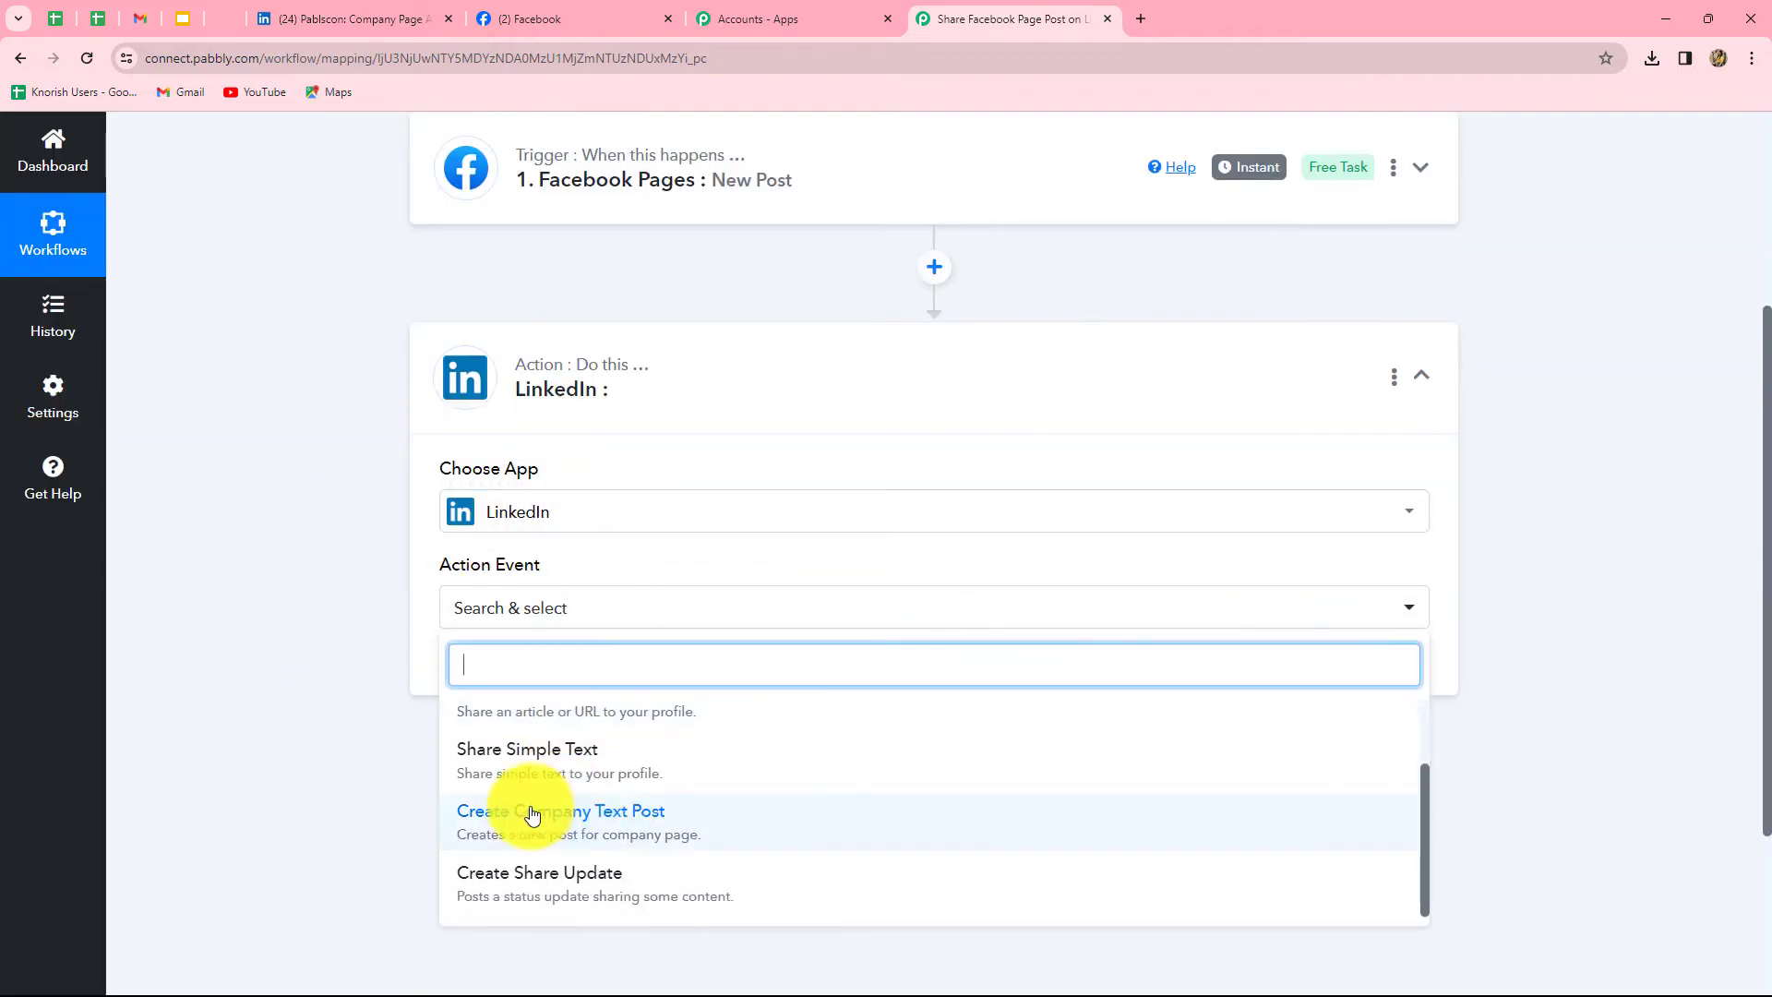
{"action": "left_click", "coordinate": [620, 831]}
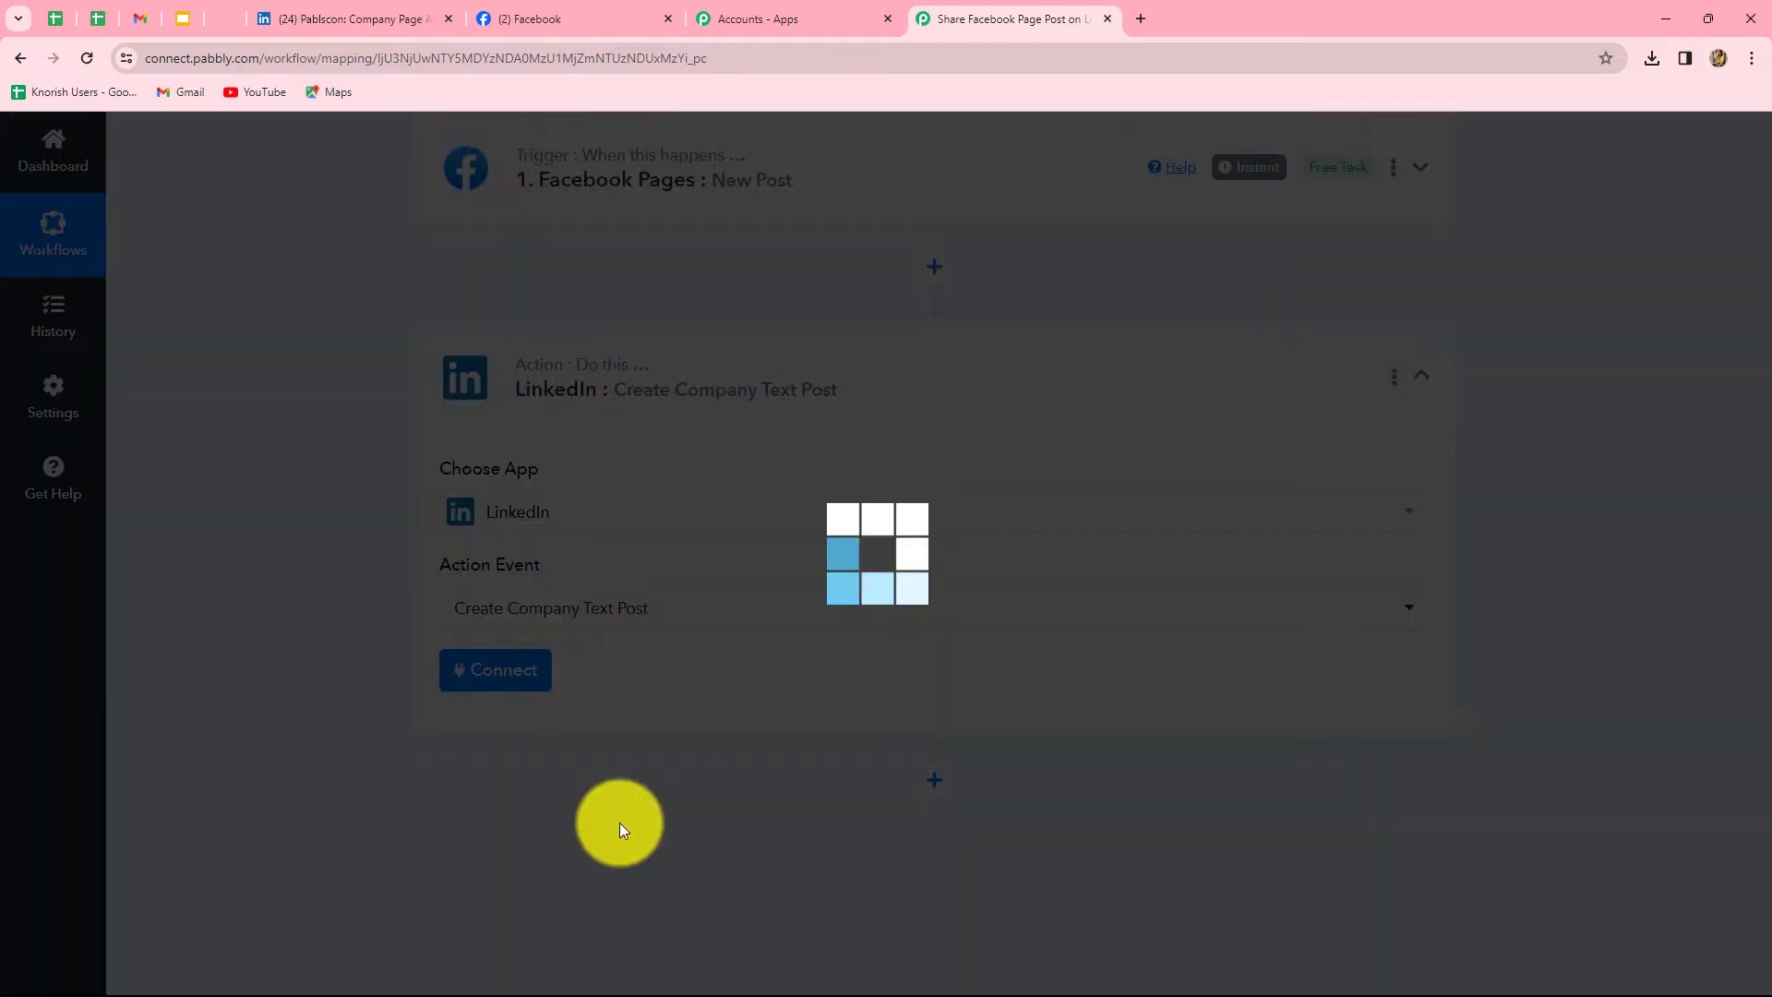
- Add a new LinkedIn connection and sign in to authorize it
{"action": "left_click", "coordinate": [487, 671]}
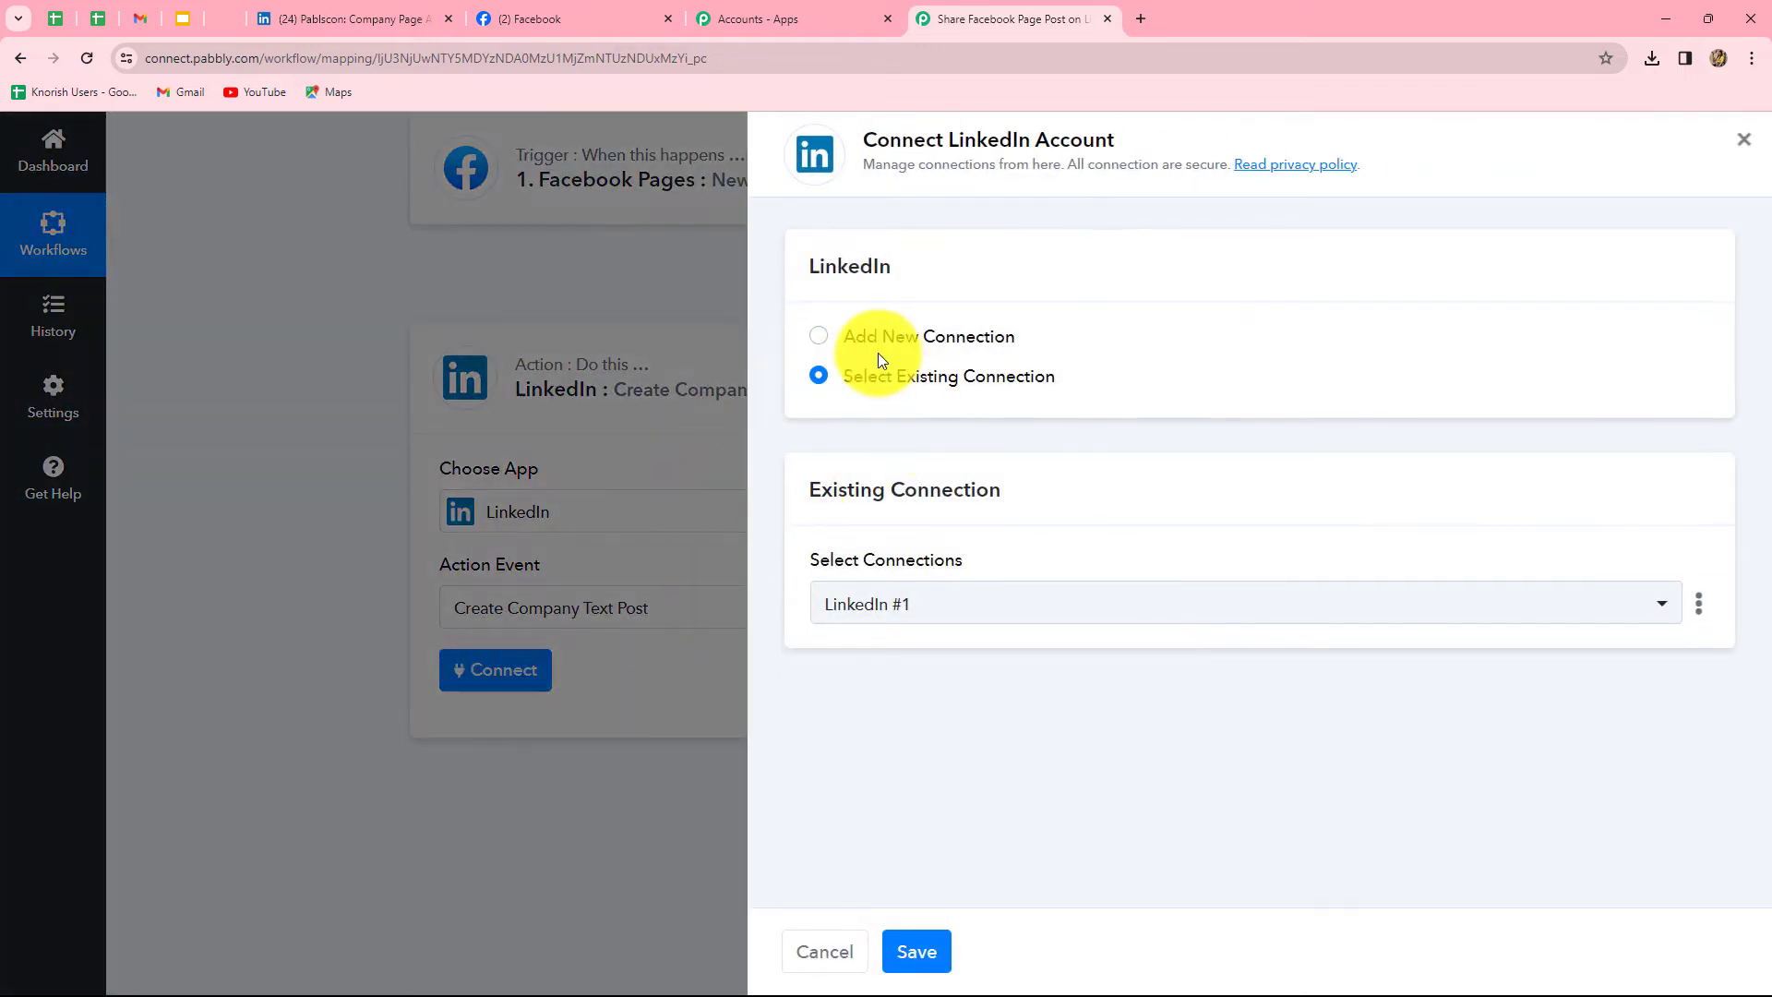
{"action": "left_click", "coordinate": [820, 343]}
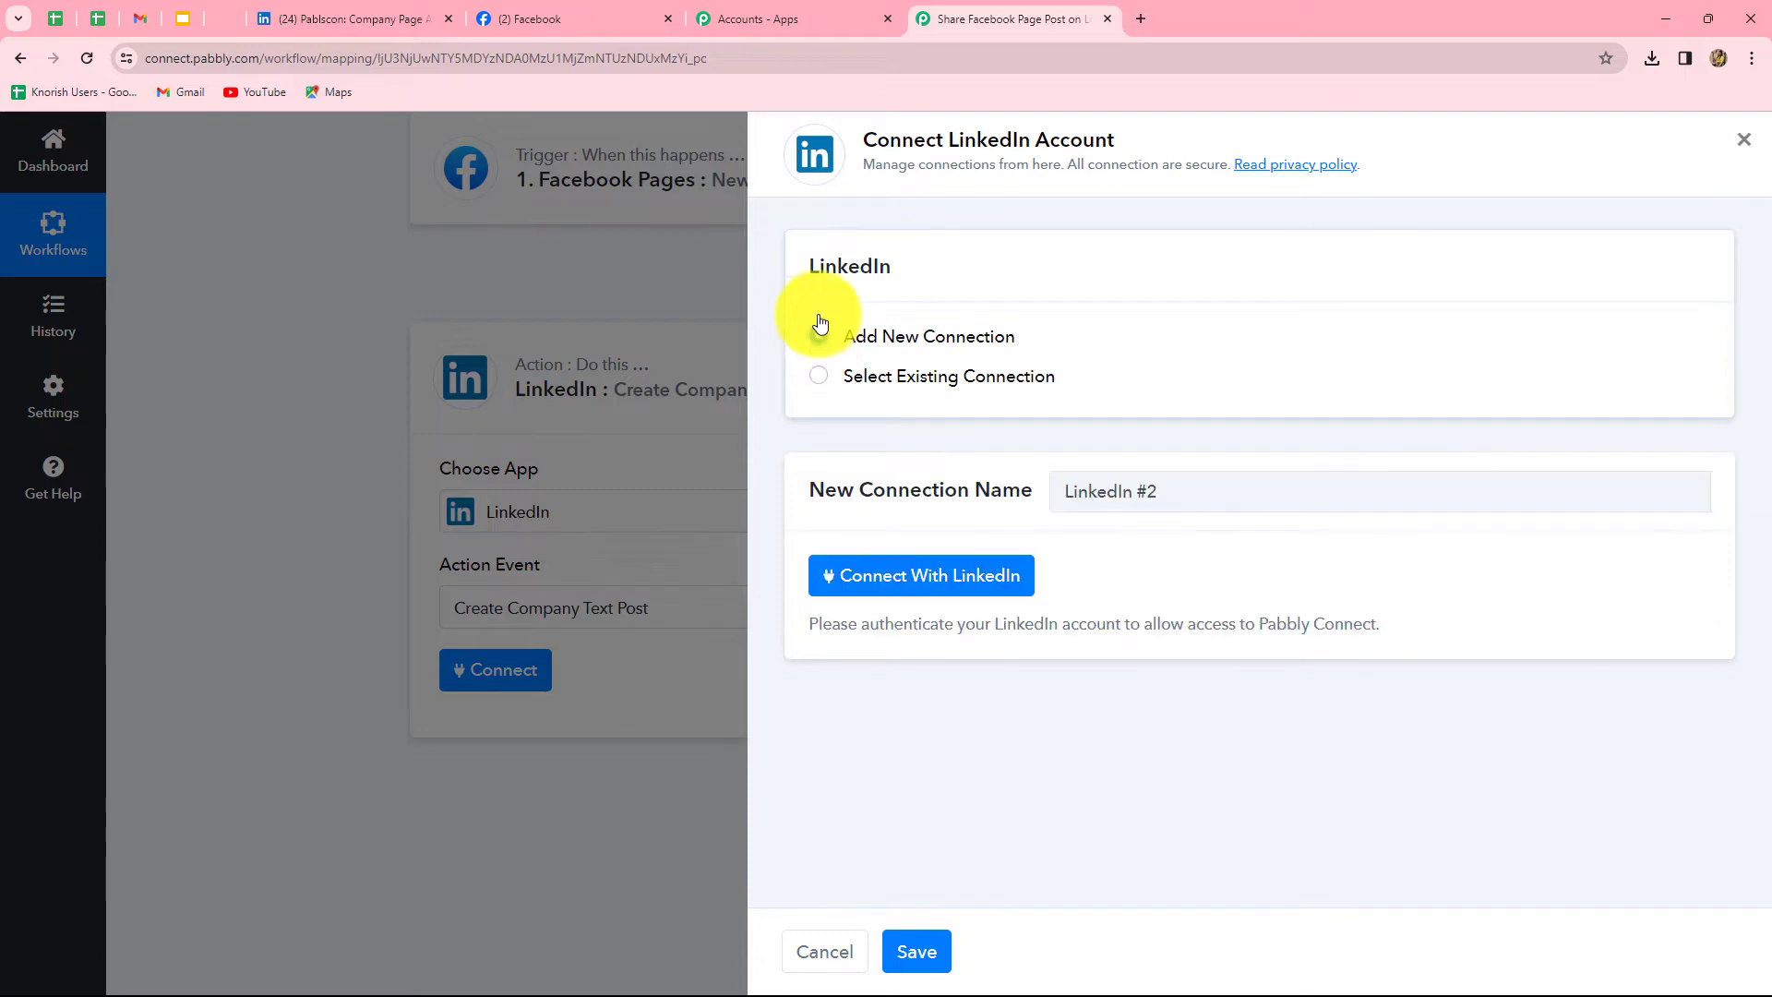
{"action": "left_click", "coordinate": [916, 582]}
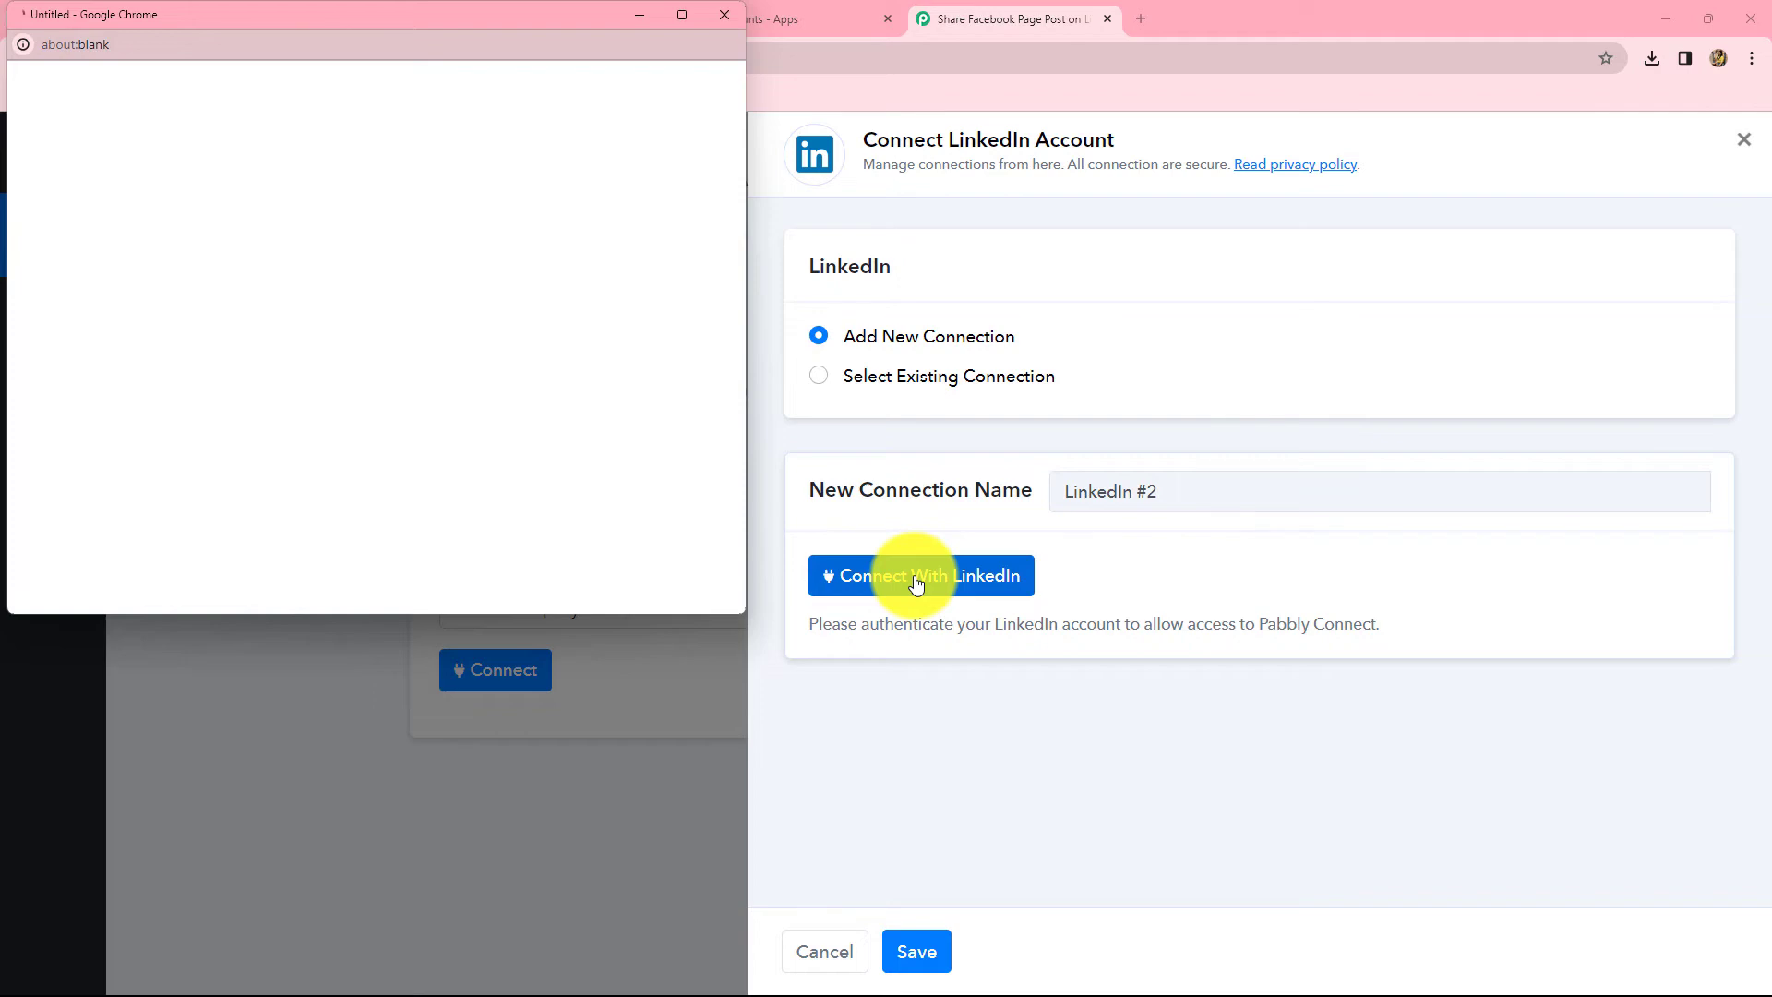
{"action": "left_click", "coordinate": [455, 710]}
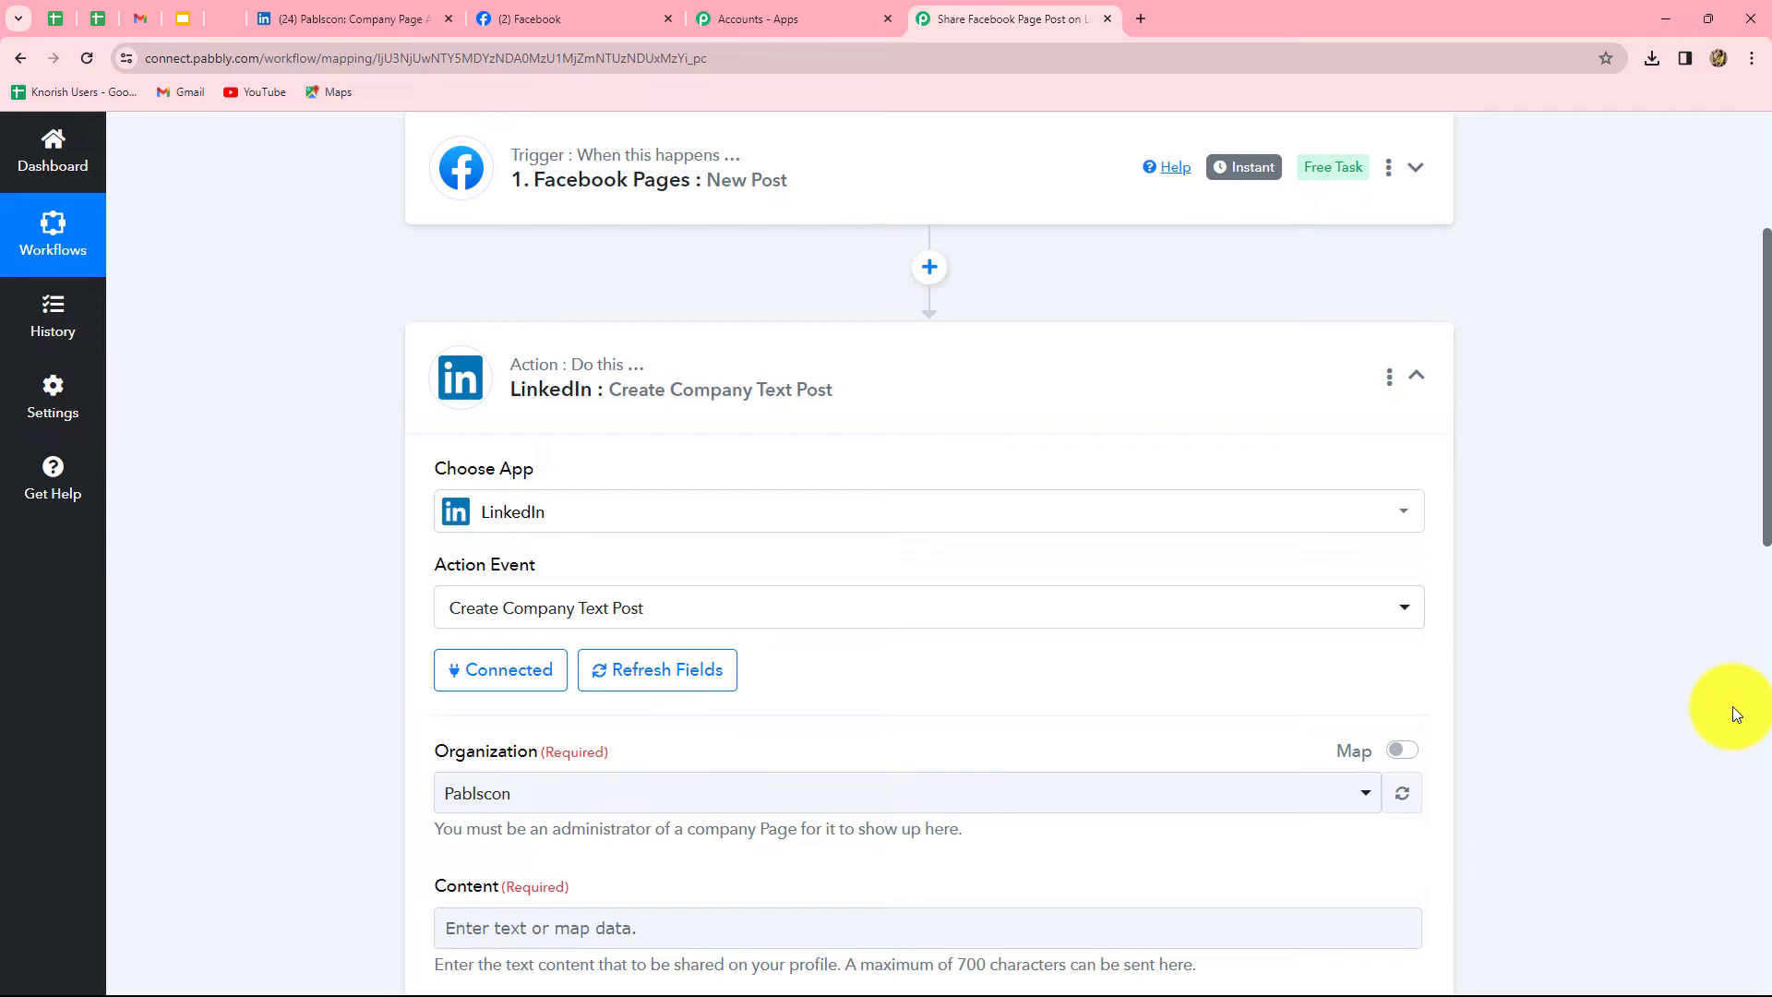
{"action": "scroll", "coordinate": [1731, 706], "scroll_direction": "down", "scroll_amount": 5}
{"action": "scroll", "coordinate": [1731, 706], "scroll_direction": "up", "scroll_amount": 3}
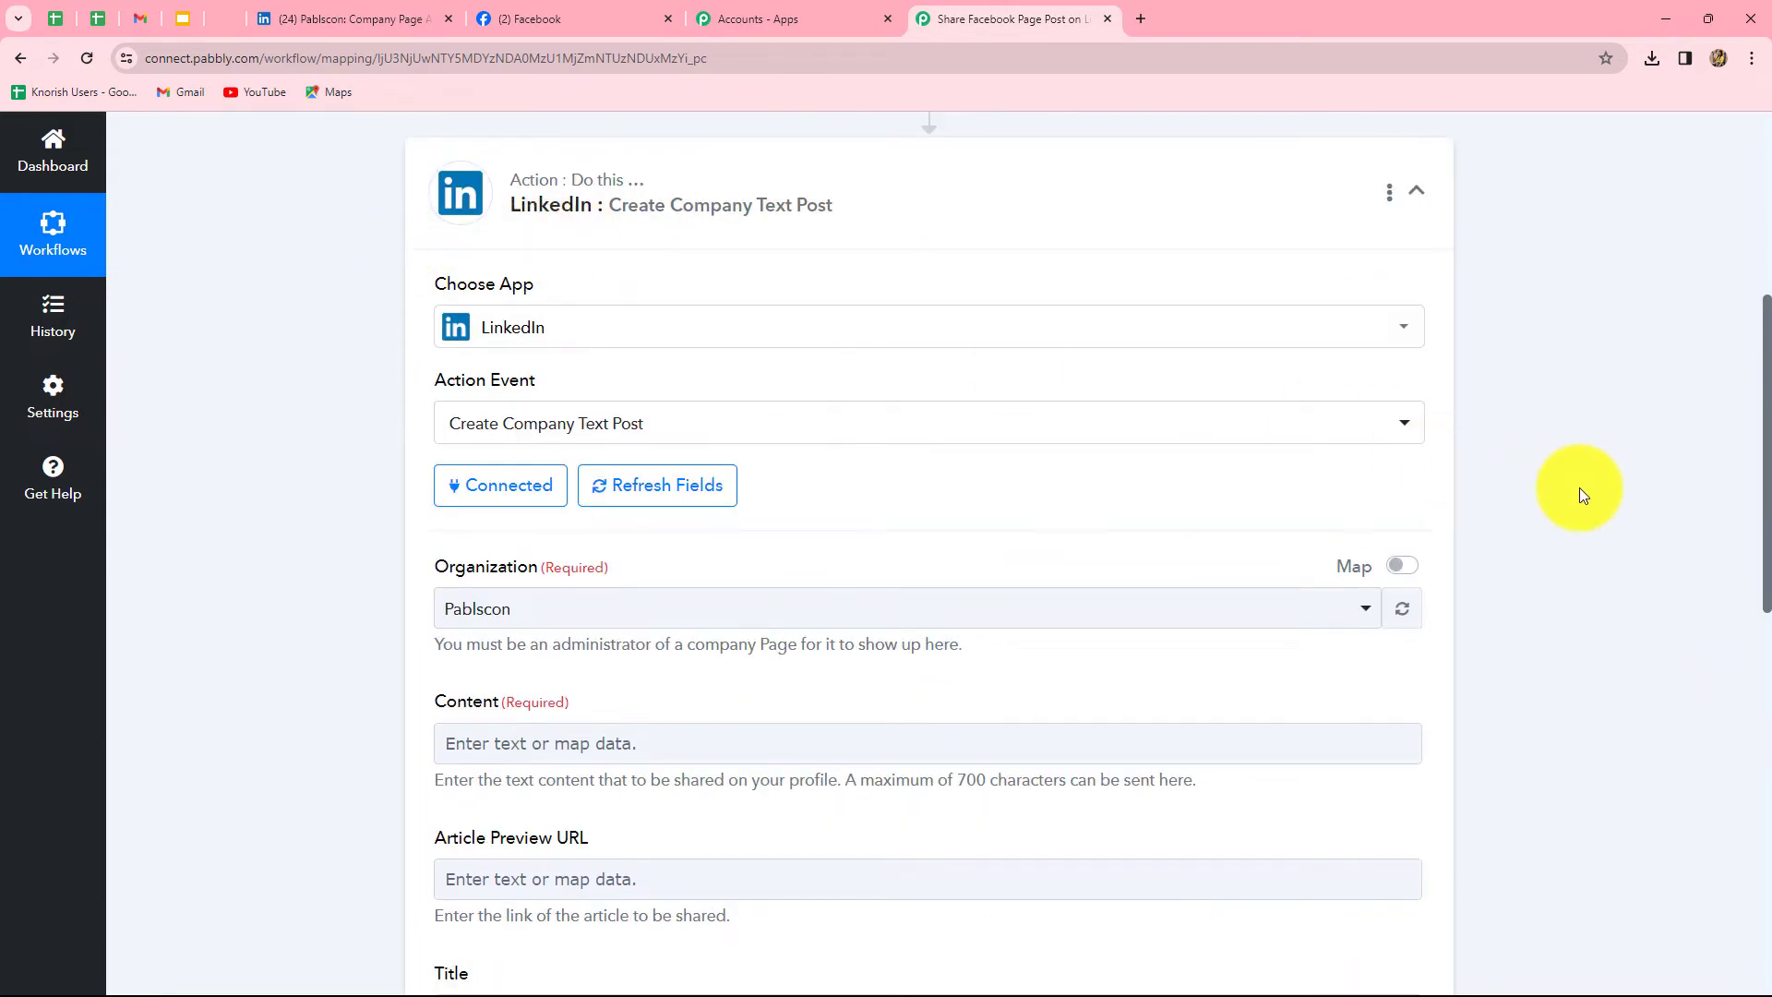
{"action": "scroll", "coordinate": [1580, 489], "scroll_direction": "down", "scroll_amount": 1}
{"action": "scroll", "coordinate": [1580, 487], "scroll_direction": "down", "scroll_amount": 6}
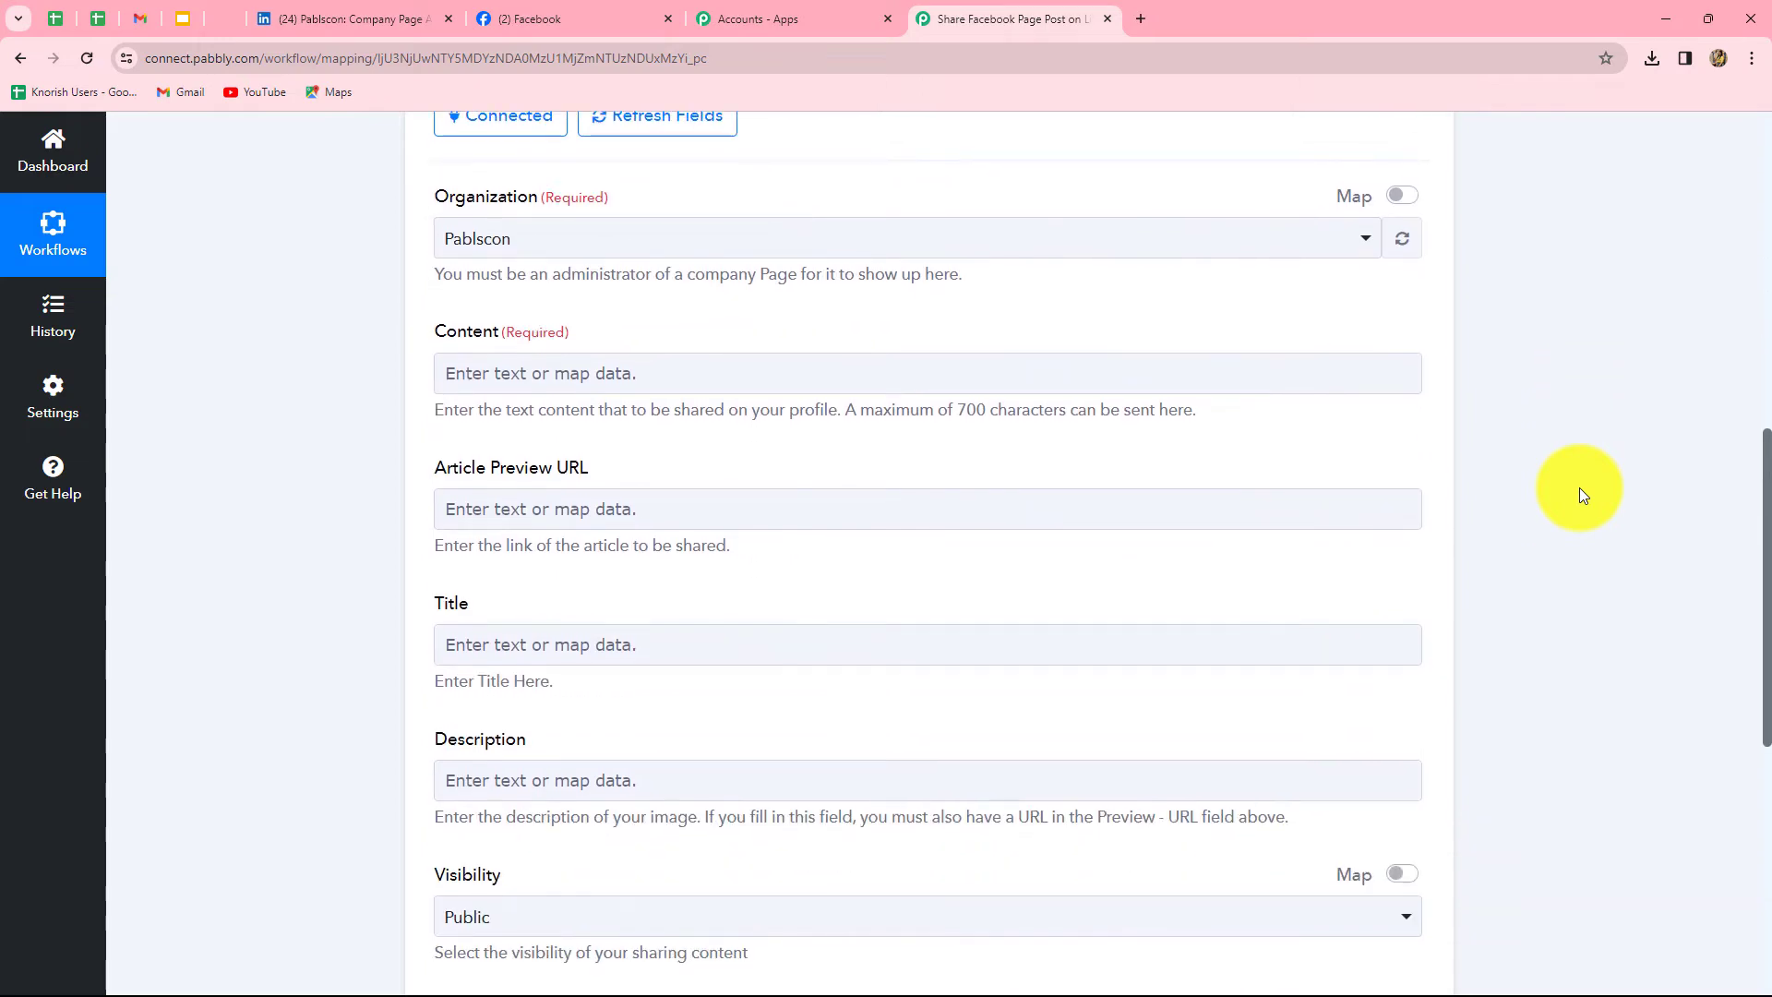
{"action": "scroll", "coordinate": [1580, 488], "scroll_direction": "up", "scroll_amount": 4}
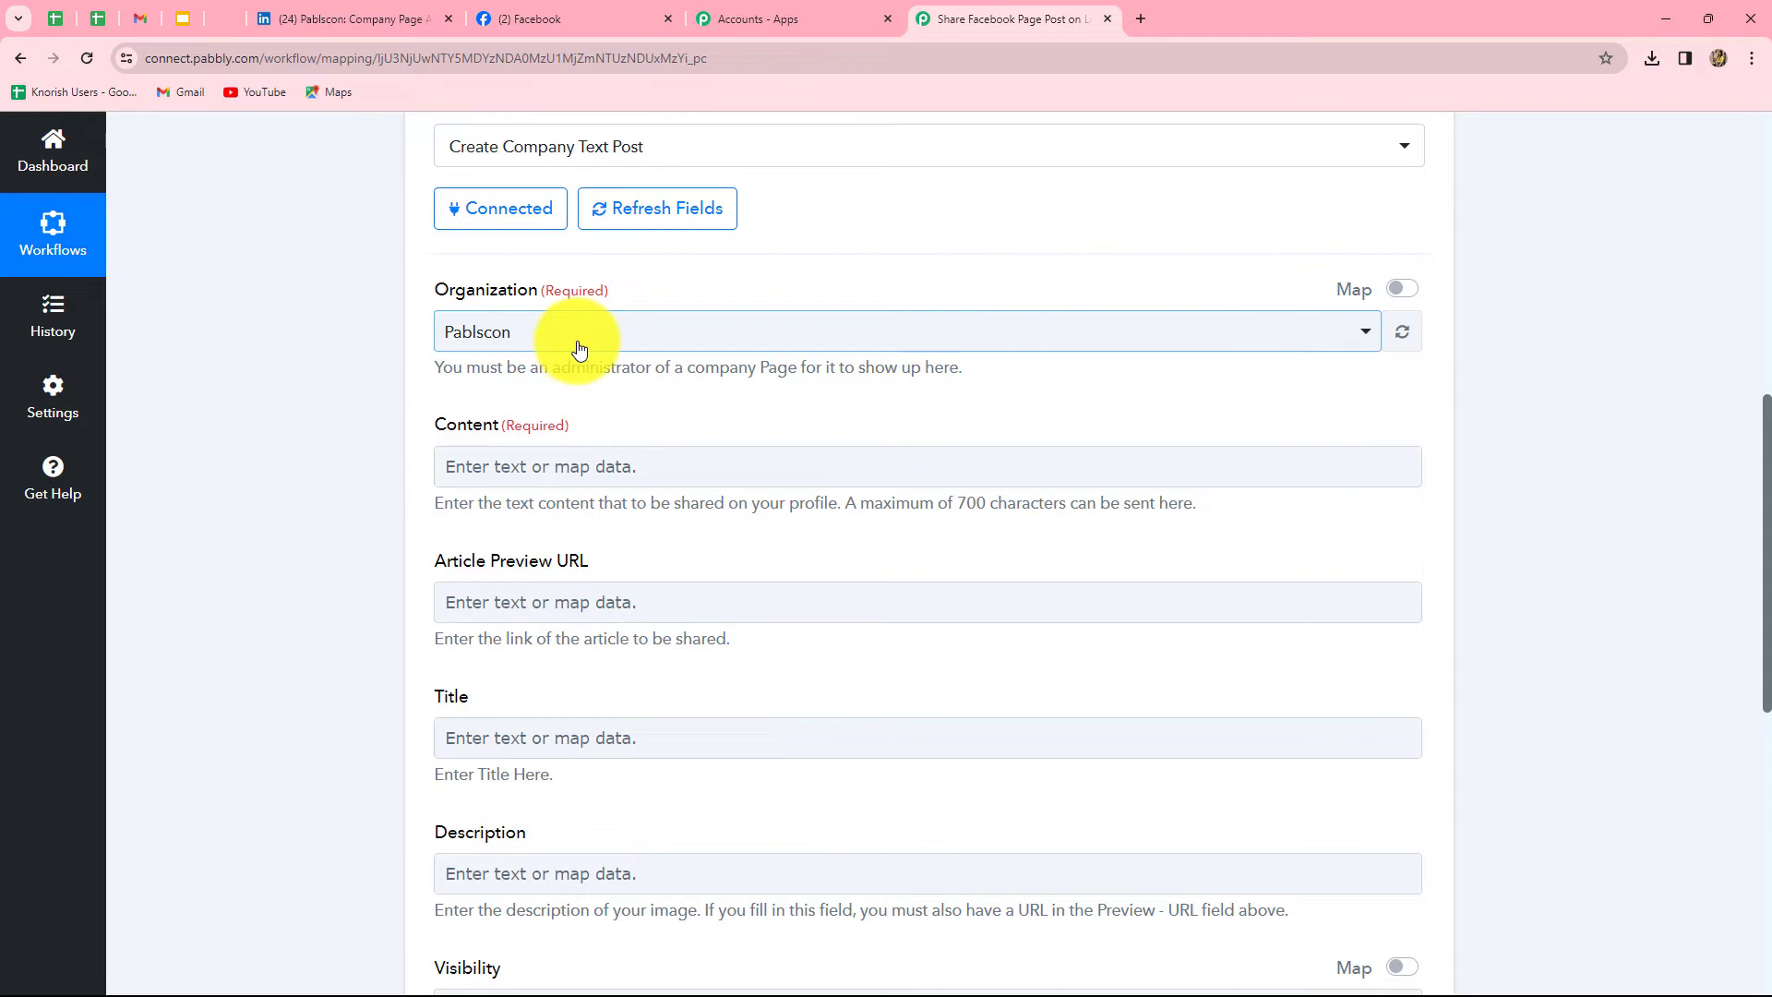
{"action": "left_click", "coordinate": [291, 8]}
{"action": "scroll", "coordinate": [659, 430], "scroll_direction": "up", "scroll_amount": 8}
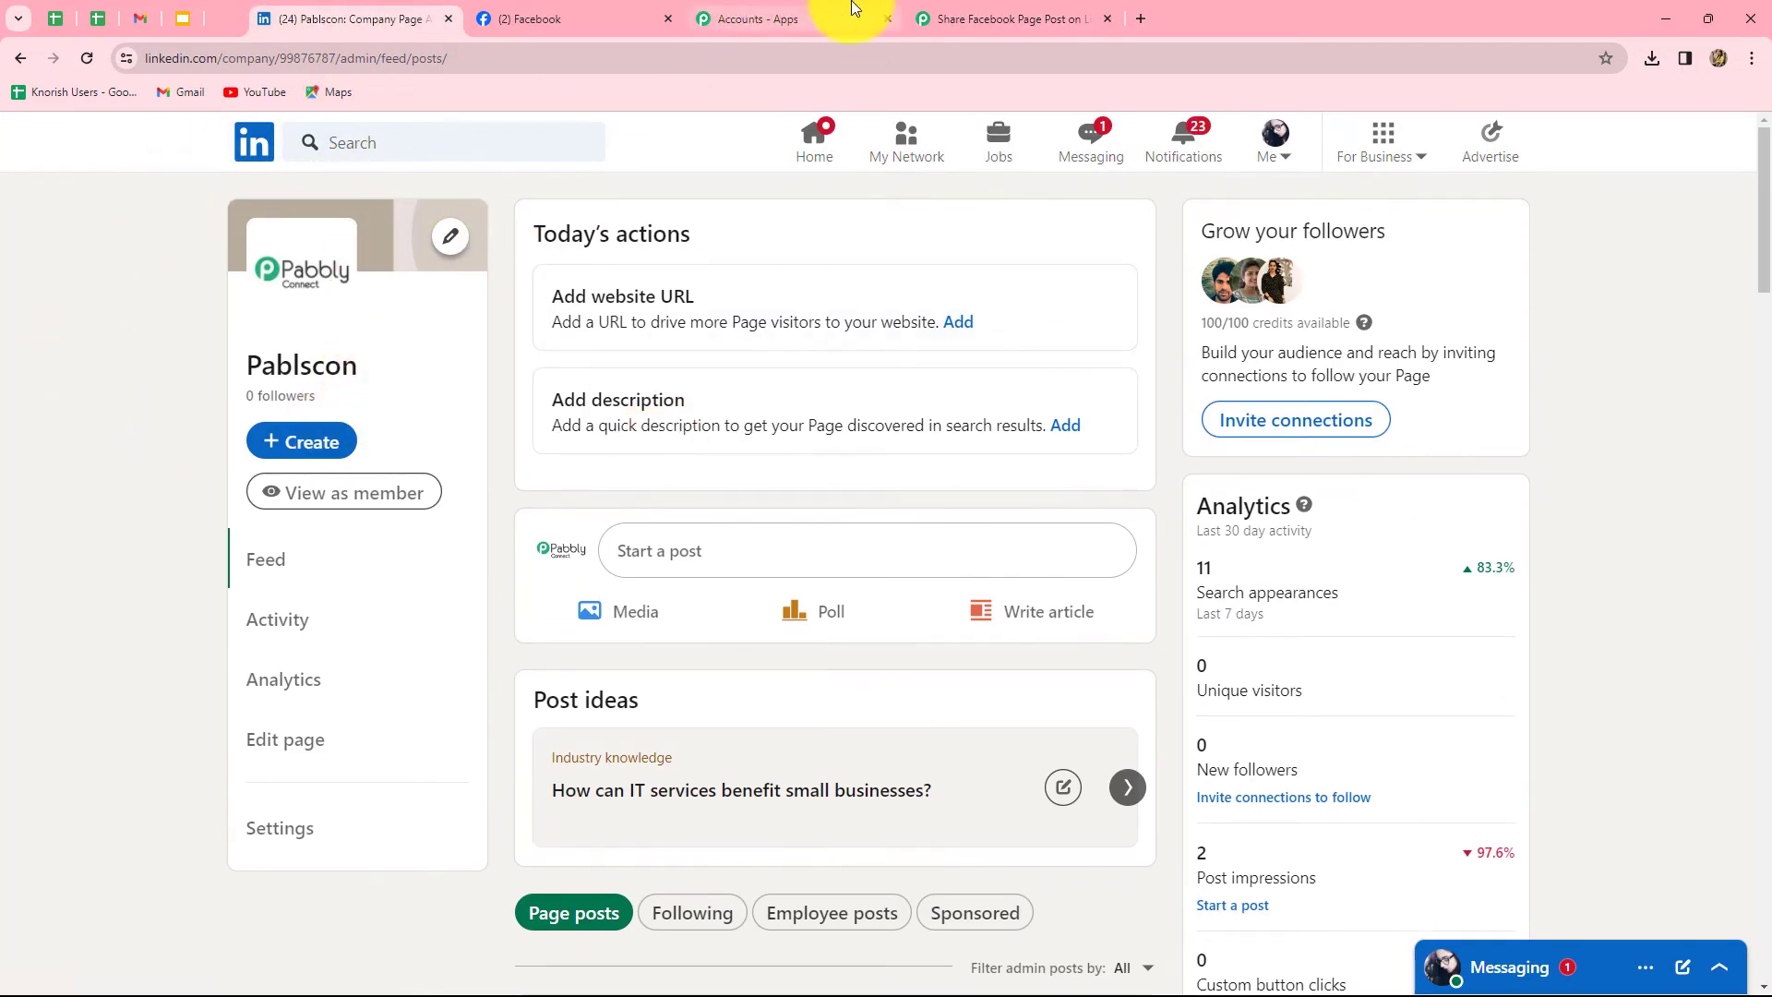
{"action": "left_click", "coordinate": [997, 18]}
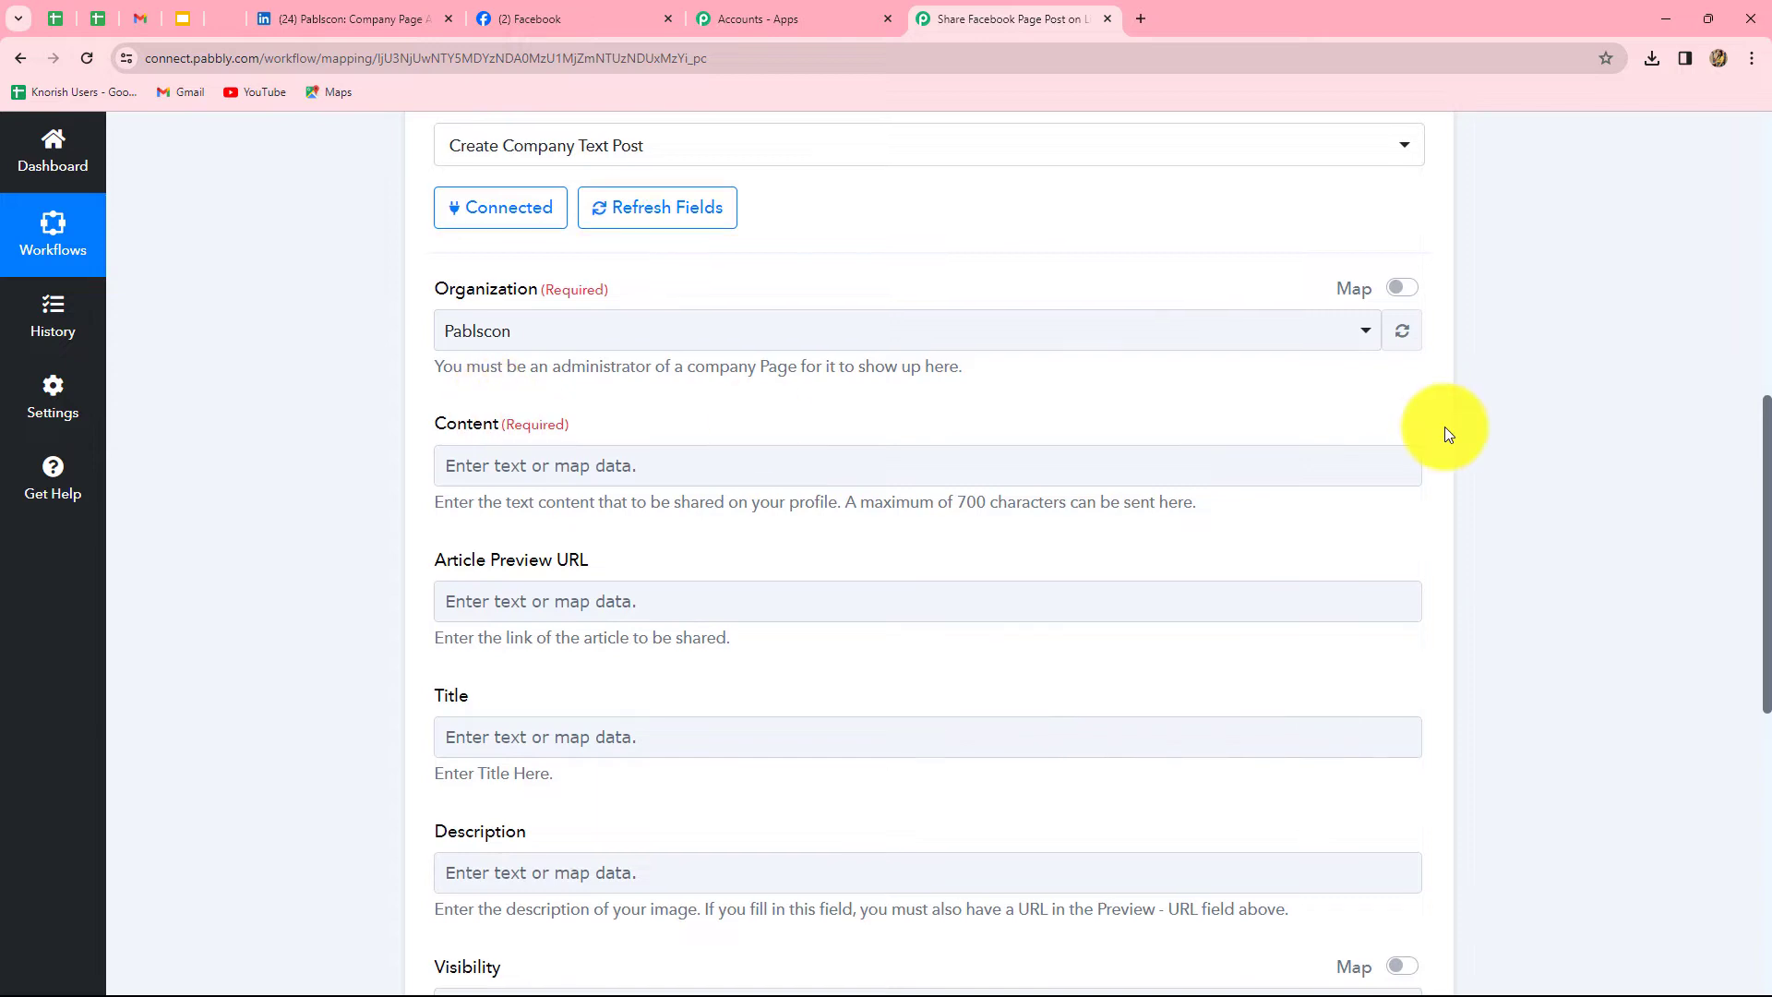
{"action": "scroll", "coordinate": [1443, 426], "scroll_direction": "down", "scroll_amount": 2}
{"action": "left_click", "coordinate": [541, 285]}
{"action": "left_click", "coordinate": [349, 332]}
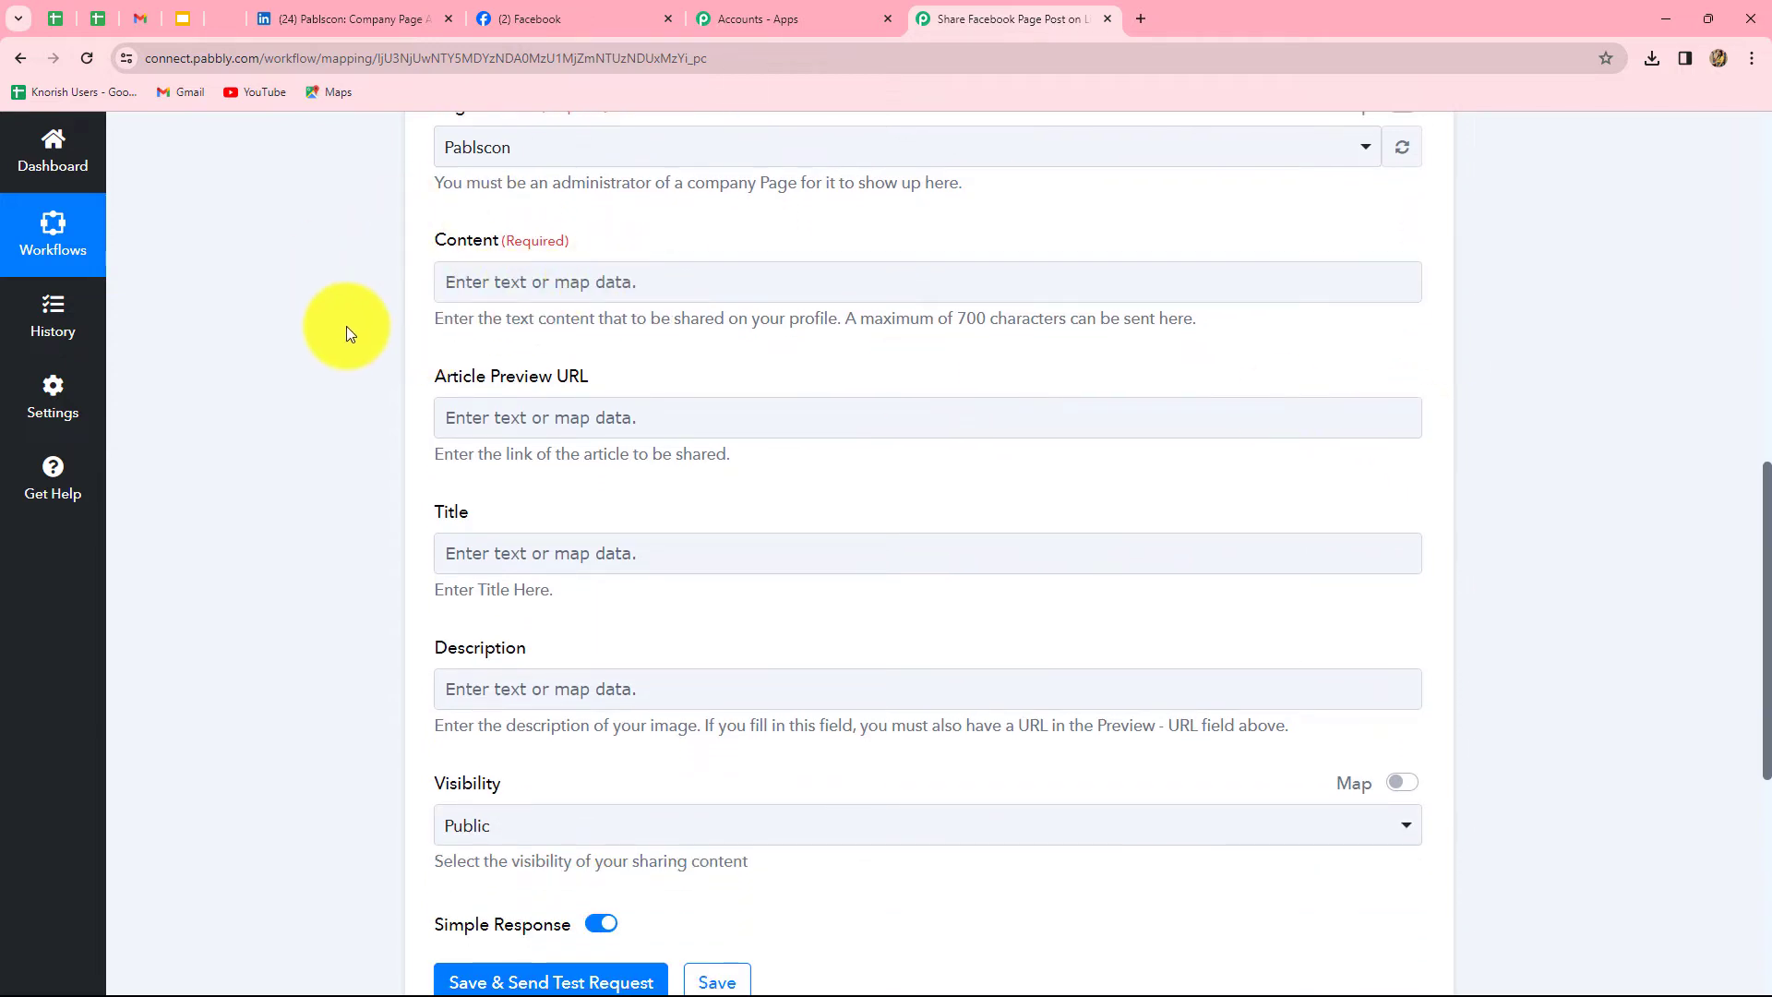
{"action": "left_click", "coordinate": [755, 289]}
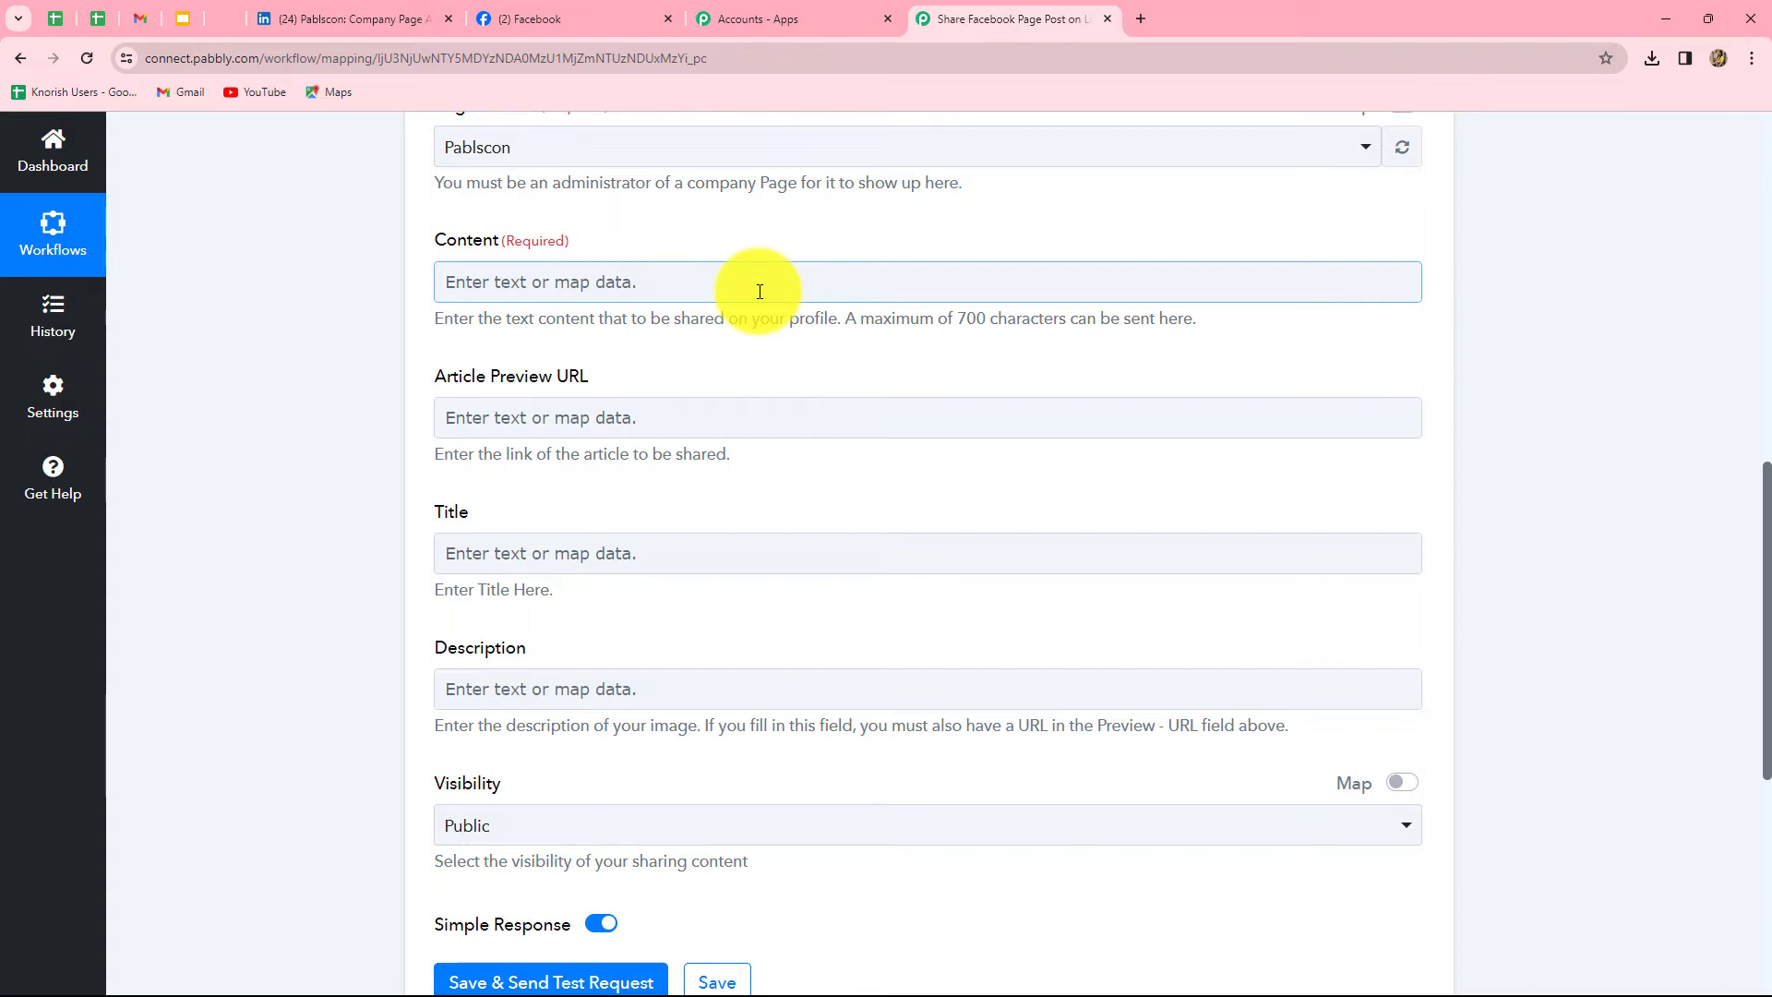
- Insert the Facebook Pages: New Post Res1 Message into the Content field
{"action": "left_click", "coordinate": [760, 292]}
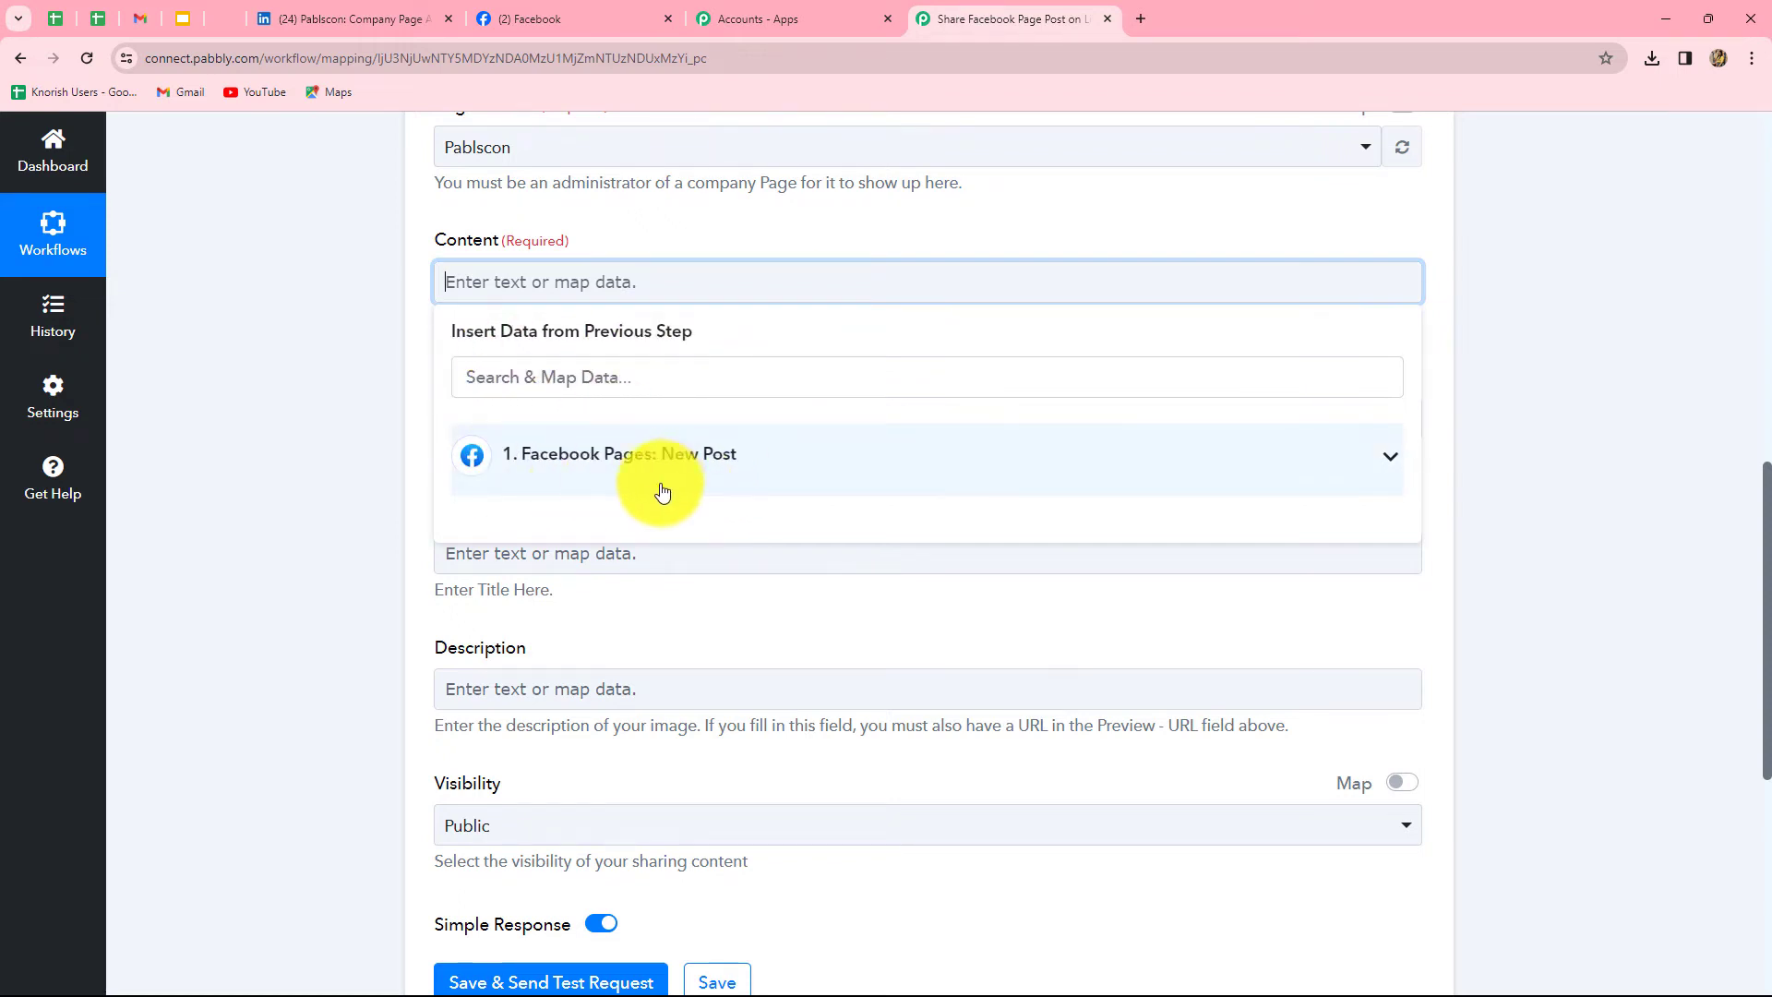
{"action": "left_click", "coordinate": [716, 487]}
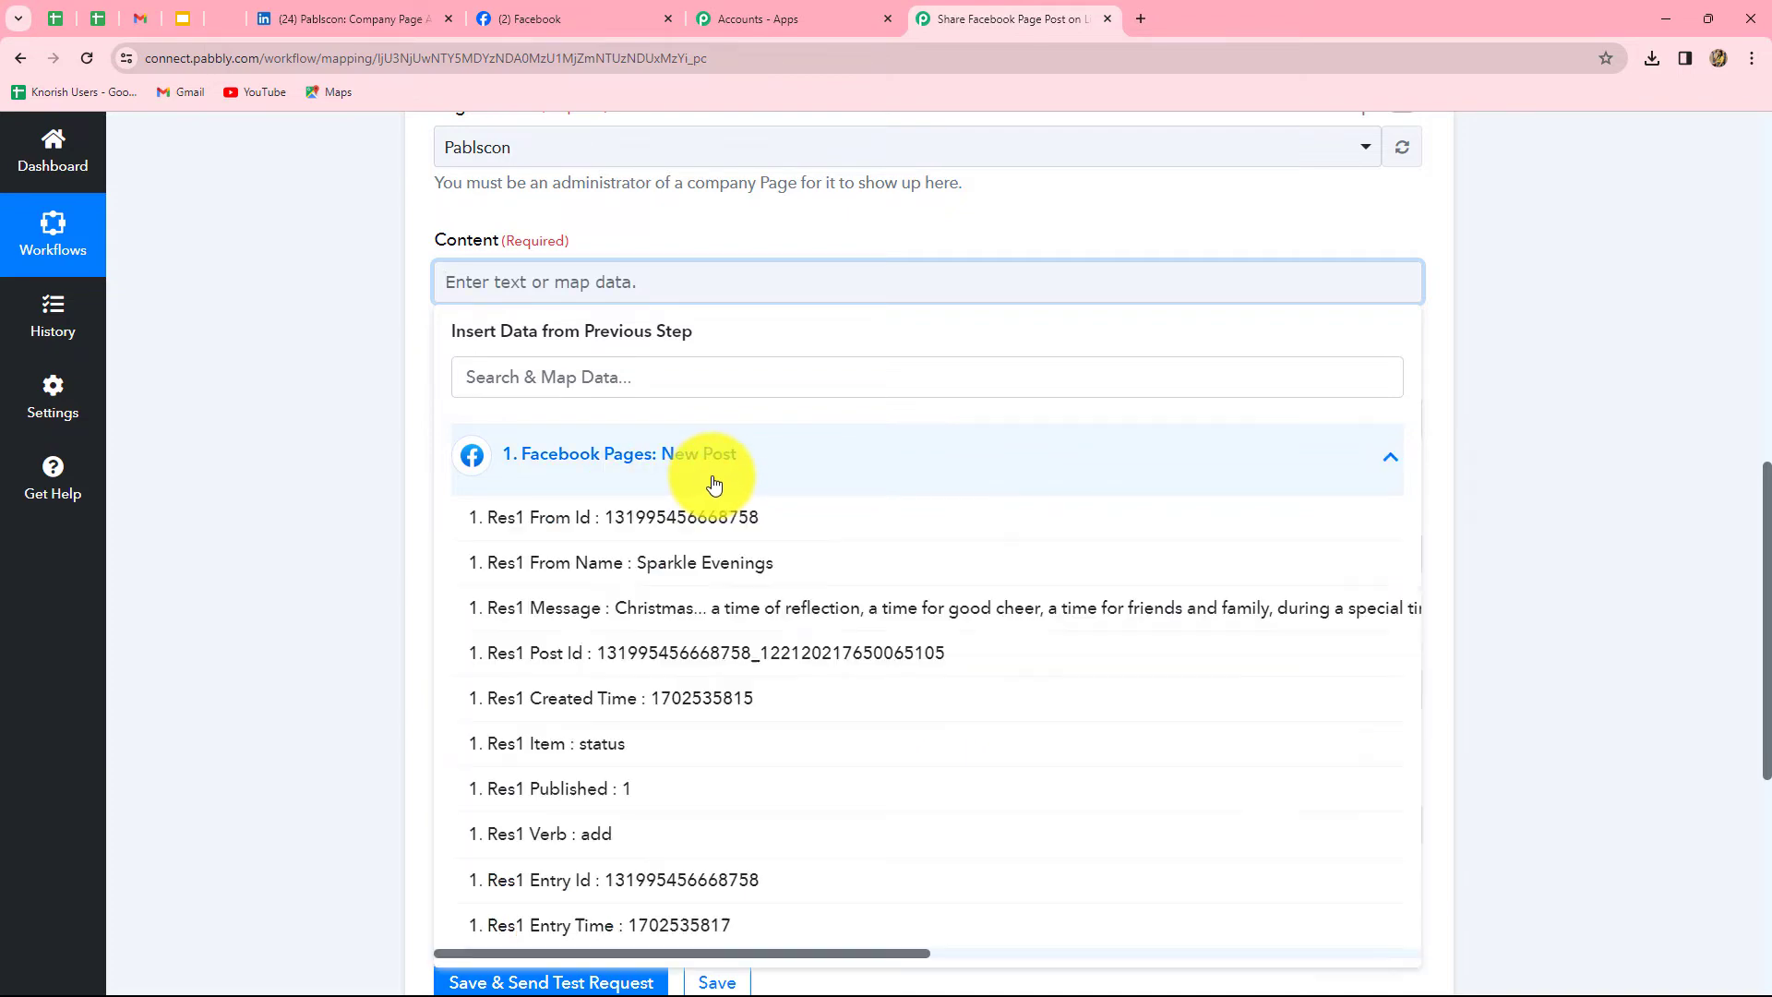
{"action": "scroll", "coordinate": [738, 651], "scroll_direction": "down", "scroll_amount": 3}
{"action": "scroll", "coordinate": [765, 645], "scroll_direction": "up", "scroll_amount": 2}
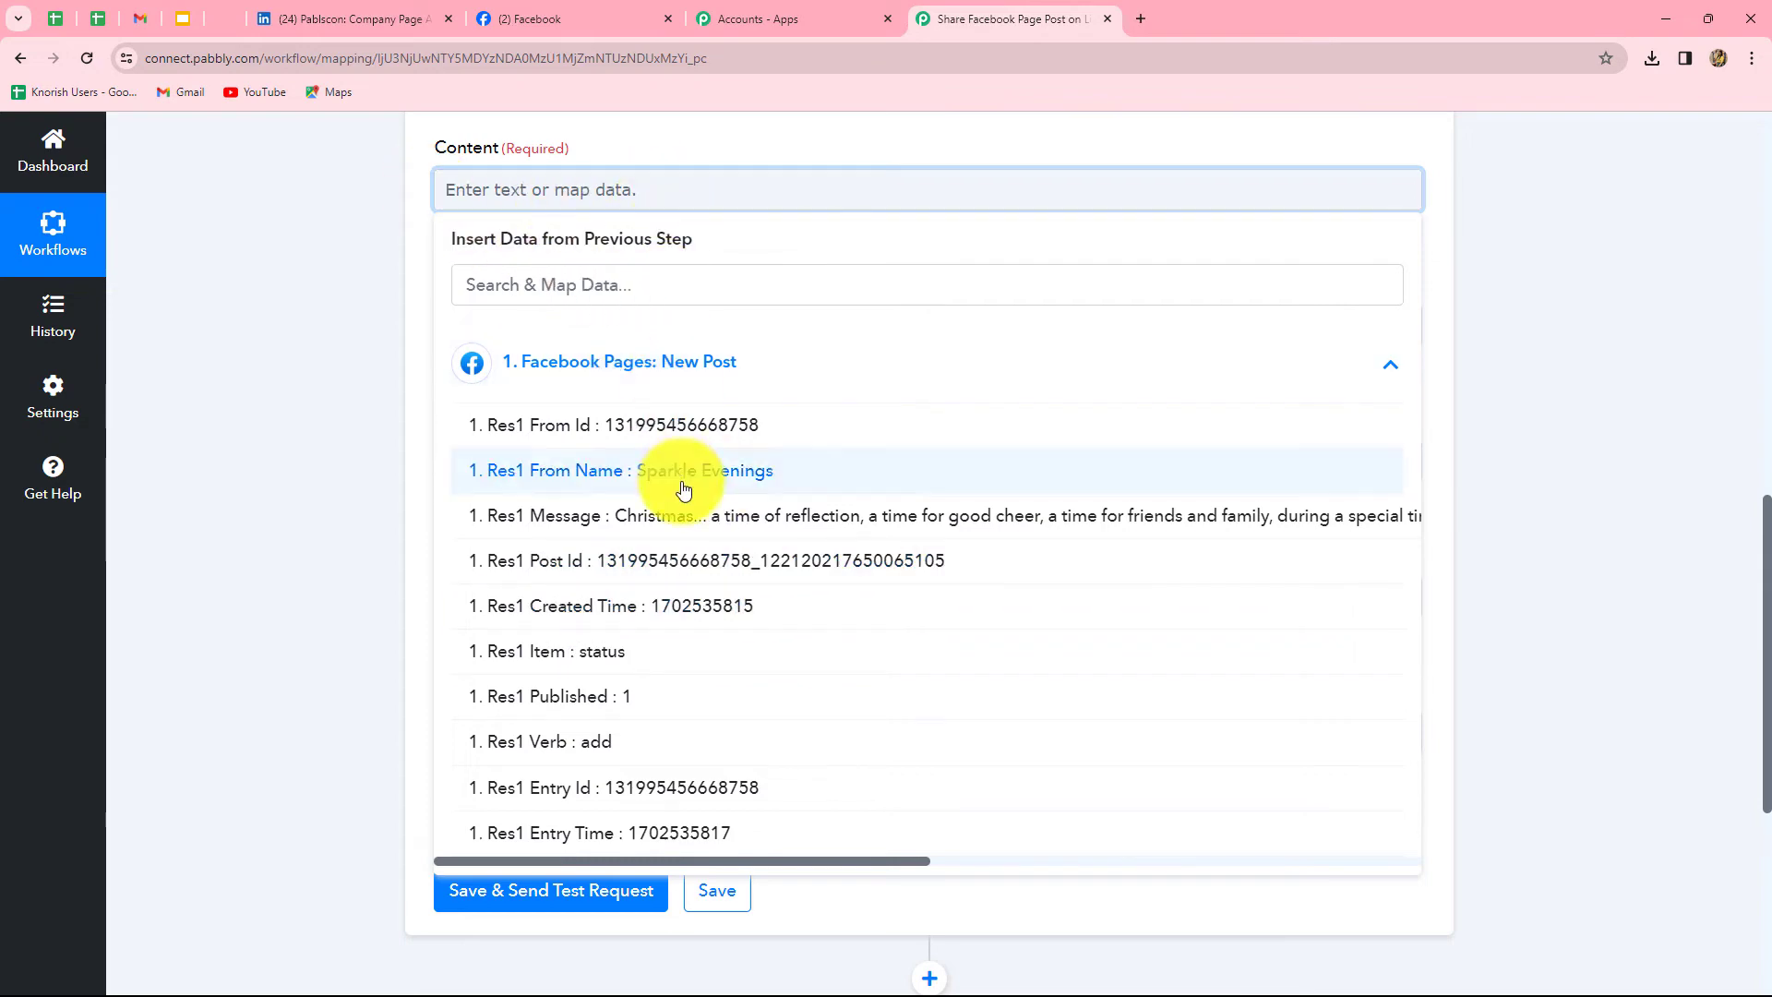
{"action": "left_click", "coordinate": [976, 519]}
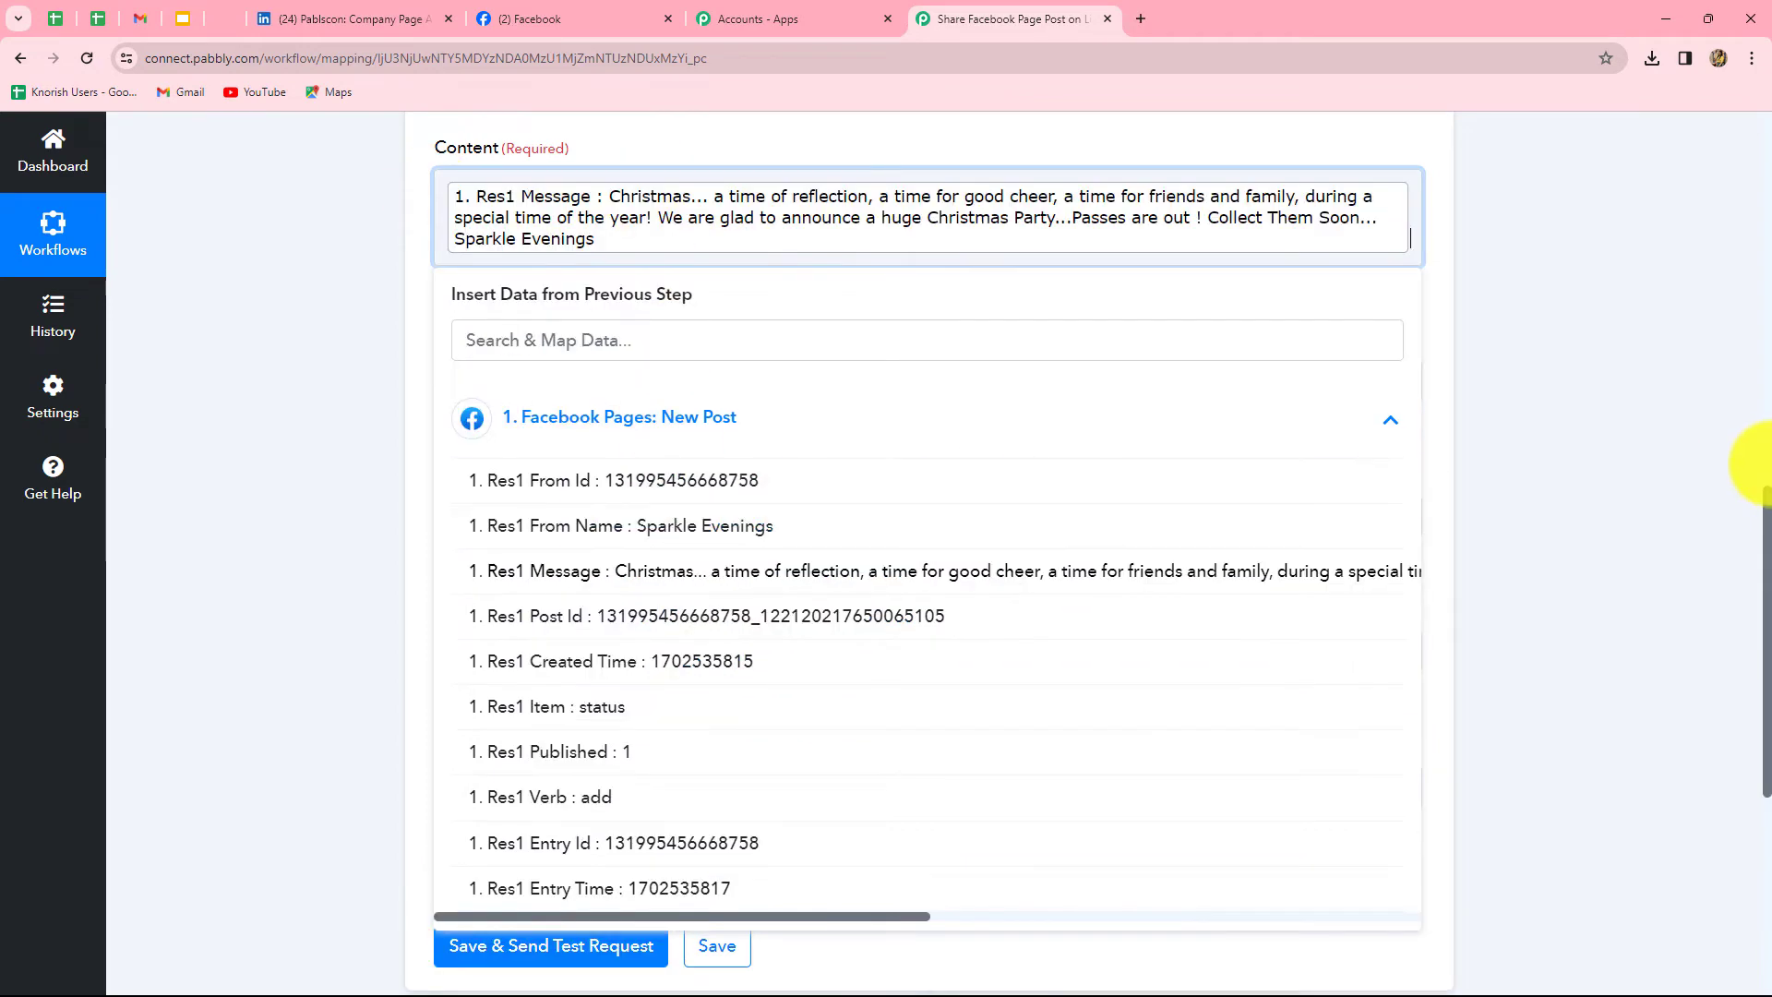
{"action": "left_click", "coordinate": [1659, 462]}
- Review the Facebook trigger's response, then return to the LinkedIn action settings
{"action": "scroll", "coordinate": [1660, 463], "scroll_direction": "up", "scroll_amount": 1}
{"action": "scroll", "coordinate": [1659, 461], "scroll_direction": "up", "scroll_amount": 2}
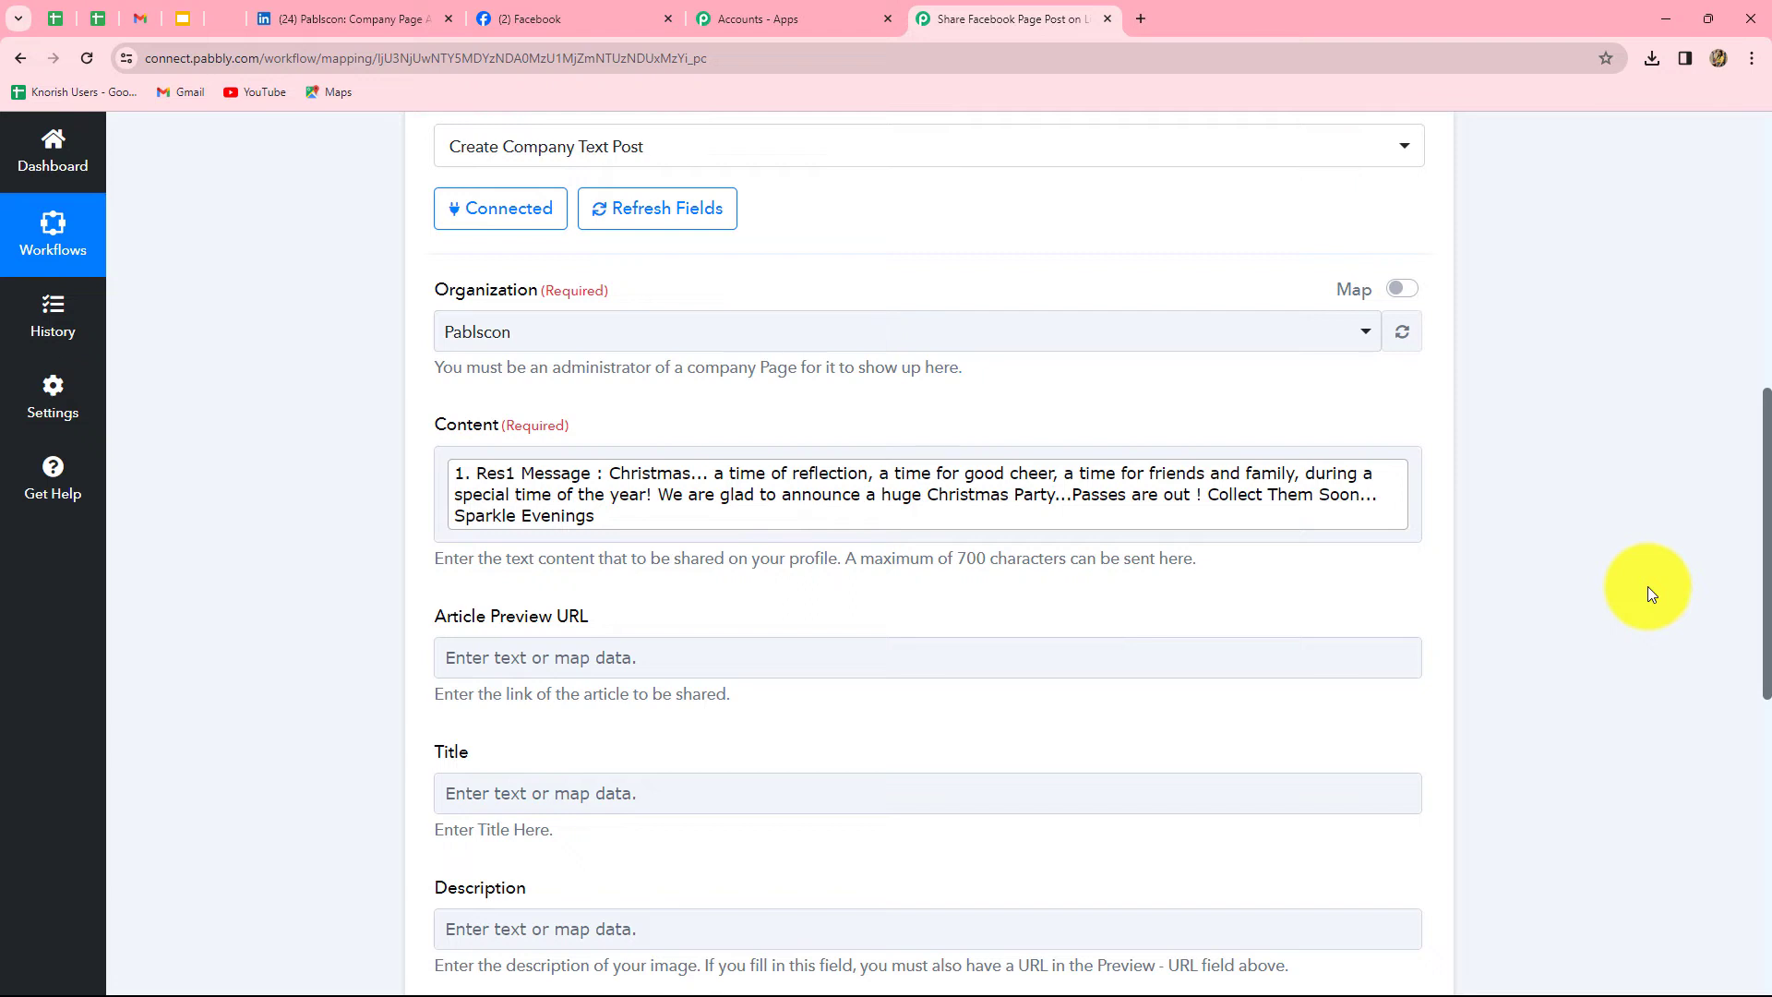
{"action": "scroll", "coordinate": [1648, 585], "scroll_direction": "down", "scroll_amount": 4}
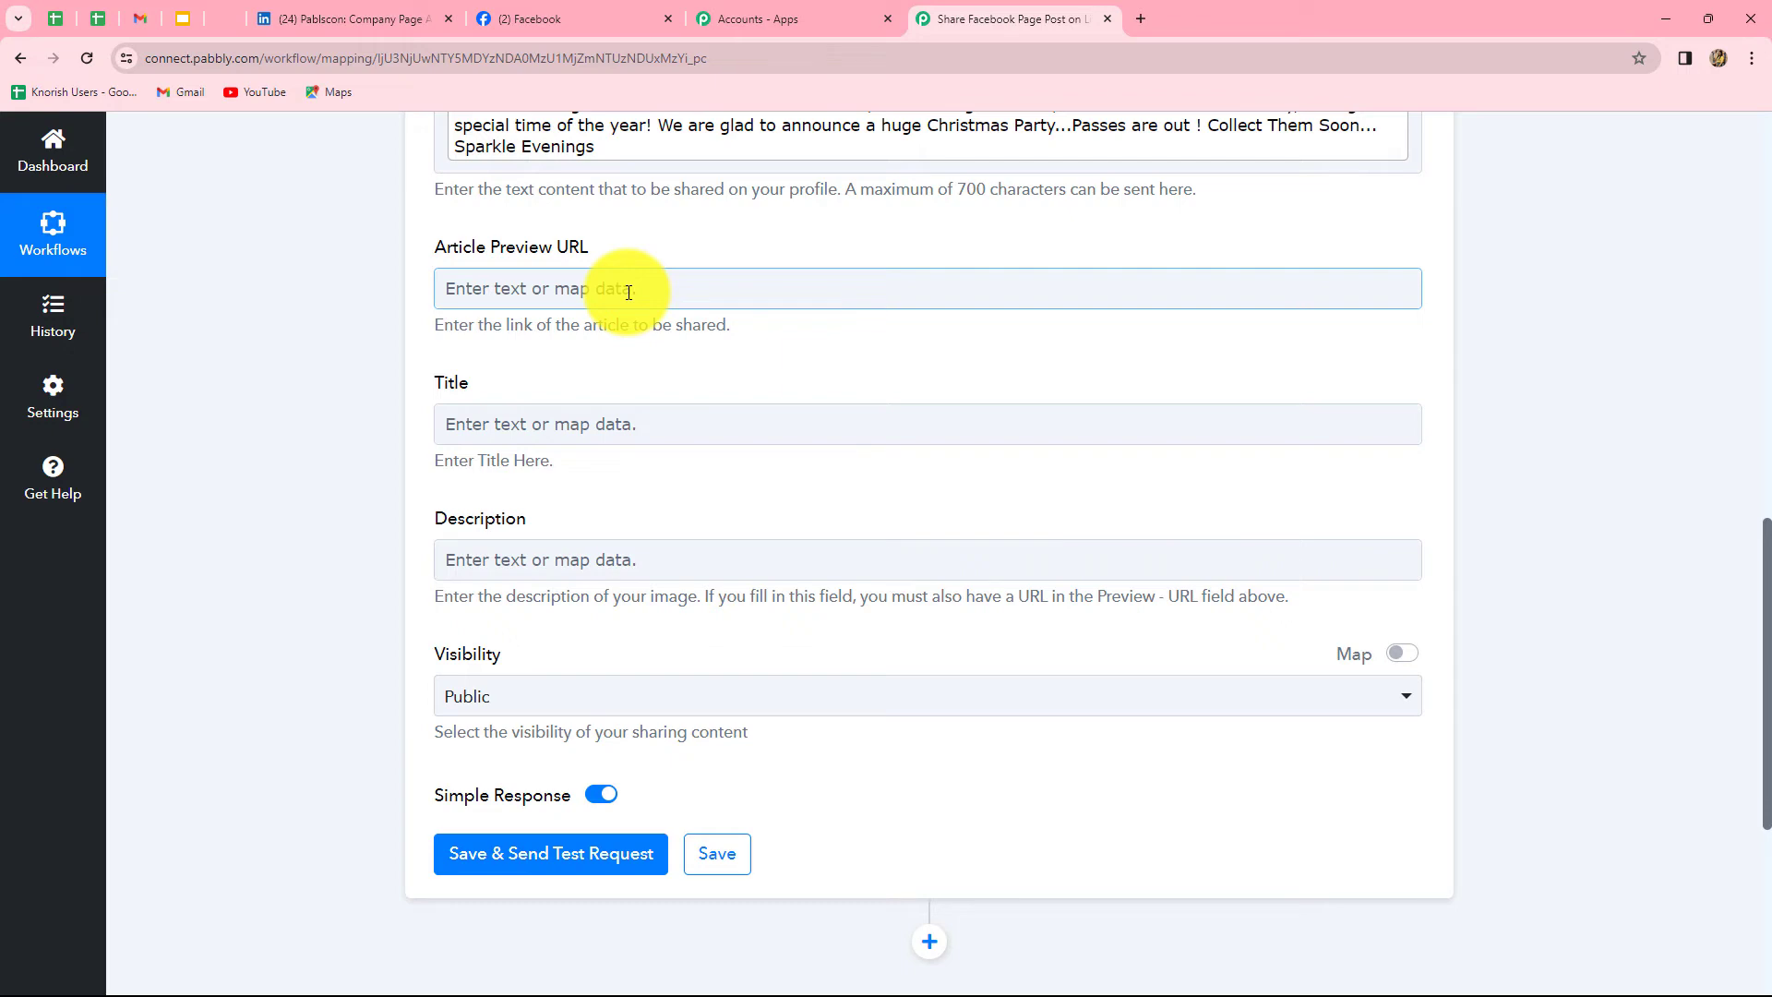
{"action": "scroll", "coordinate": [923, 431], "scroll_direction": "up", "scroll_amount": 10}
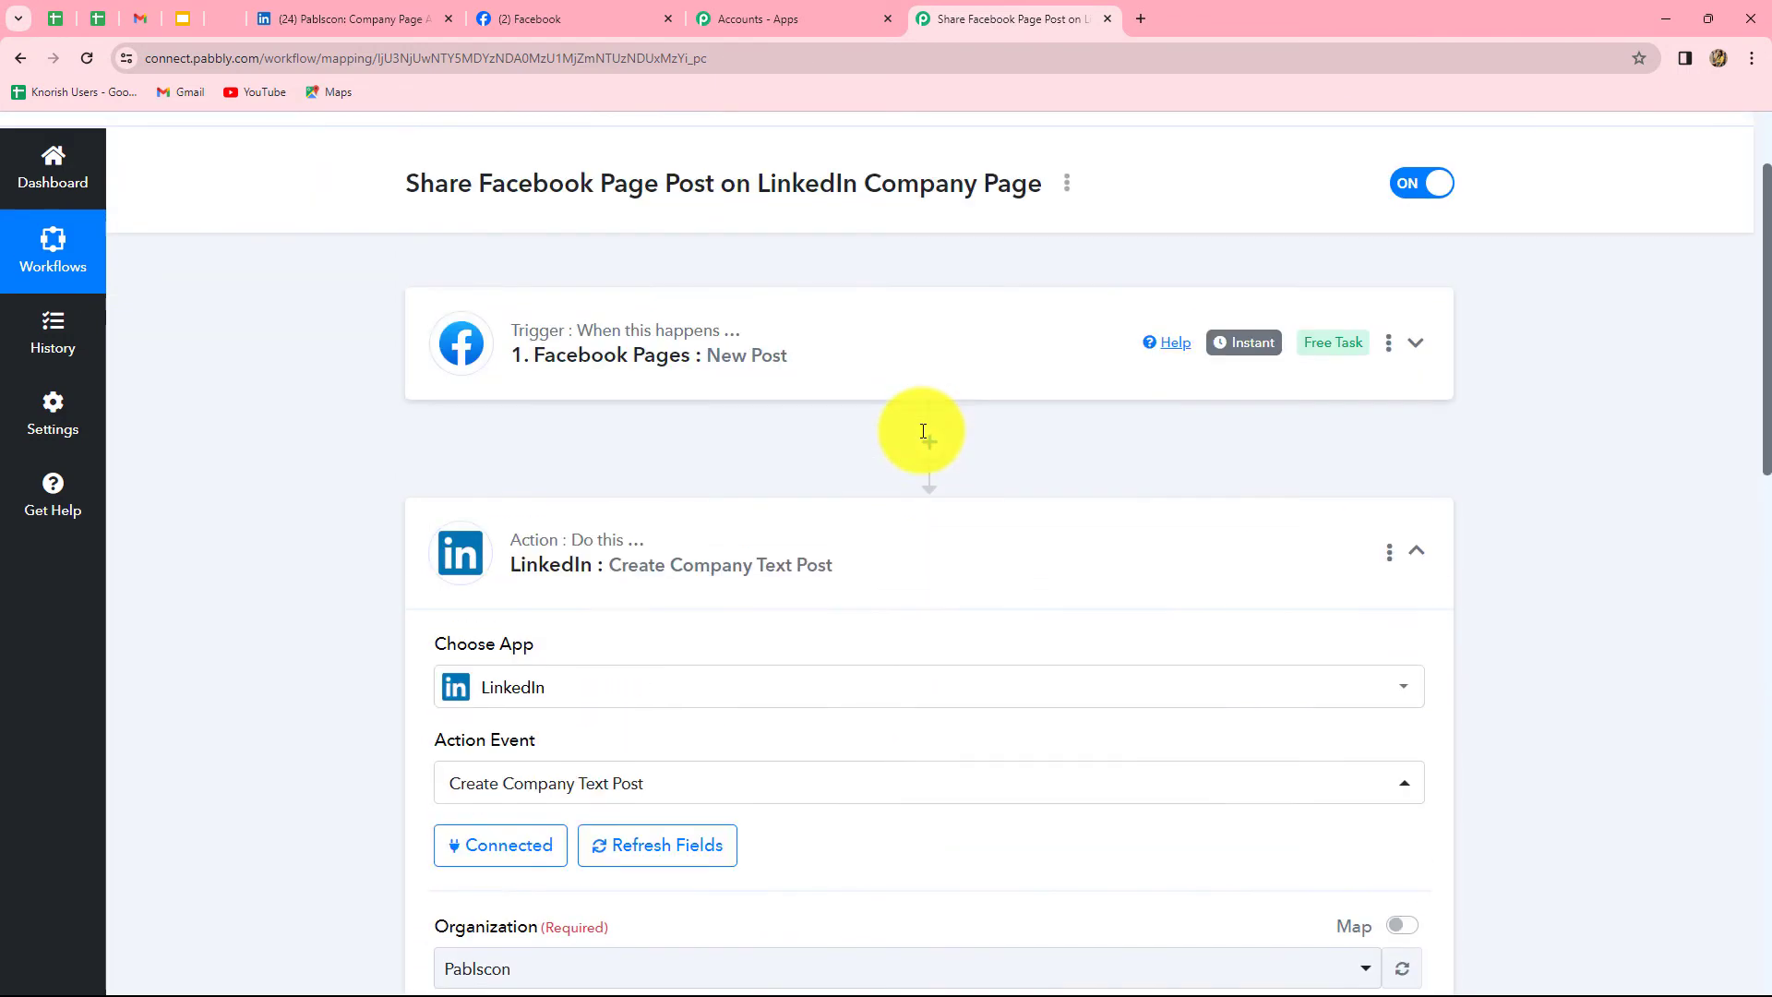
{"action": "scroll", "coordinate": [923, 431], "scroll_direction": "up", "scroll_amount": 1}
{"action": "left_click", "coordinate": [911, 452]}
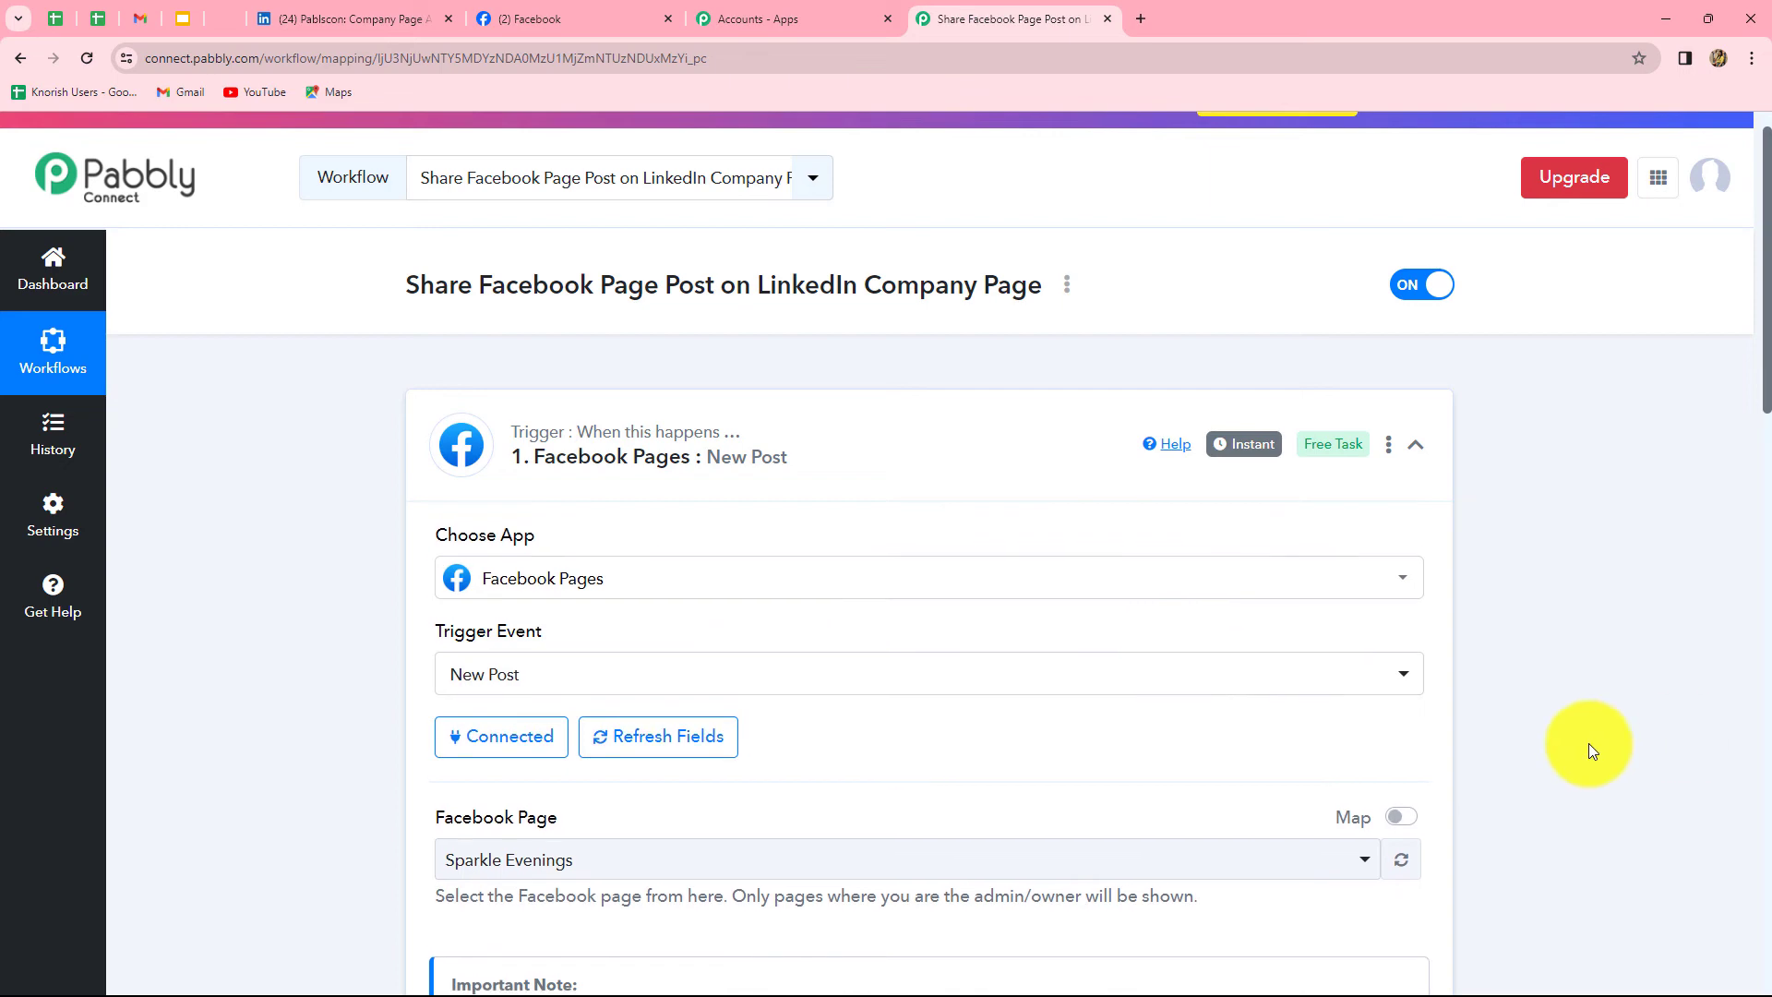
{"action": "scroll", "coordinate": [1695, 729], "scroll_direction": "down", "scroll_amount": 15}
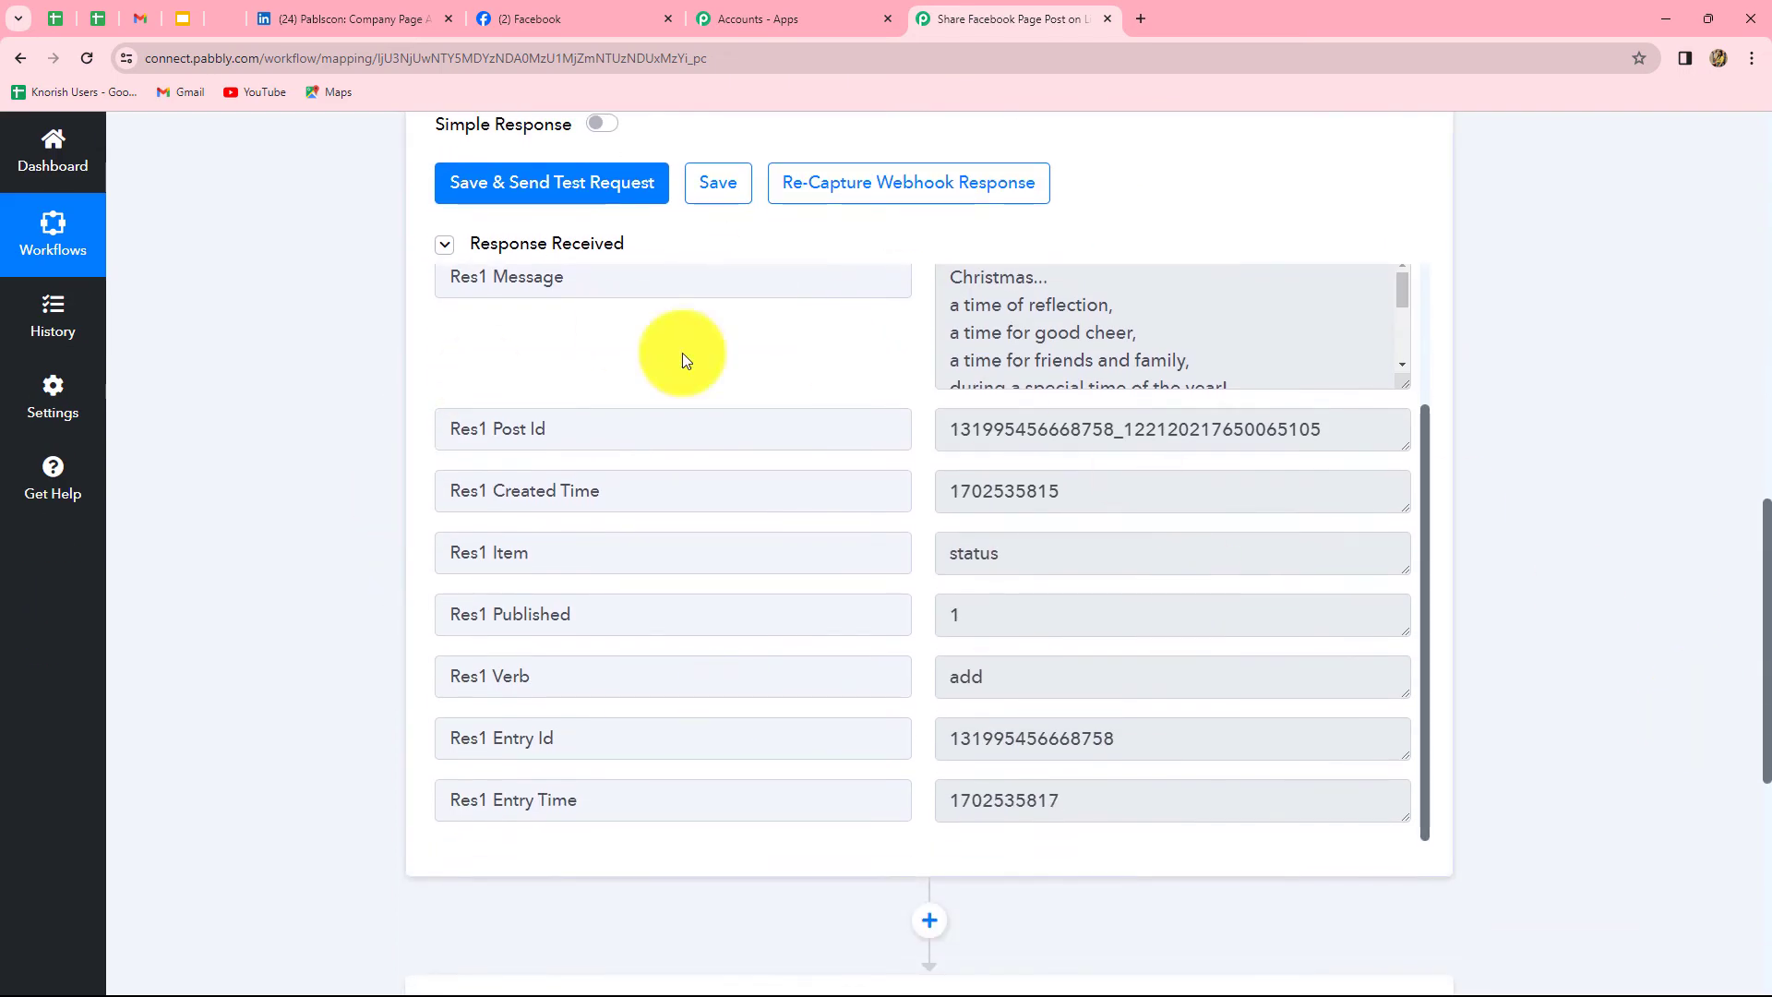
{"action": "scroll", "coordinate": [1565, 542], "scroll_direction": "down", "scroll_amount": 7}
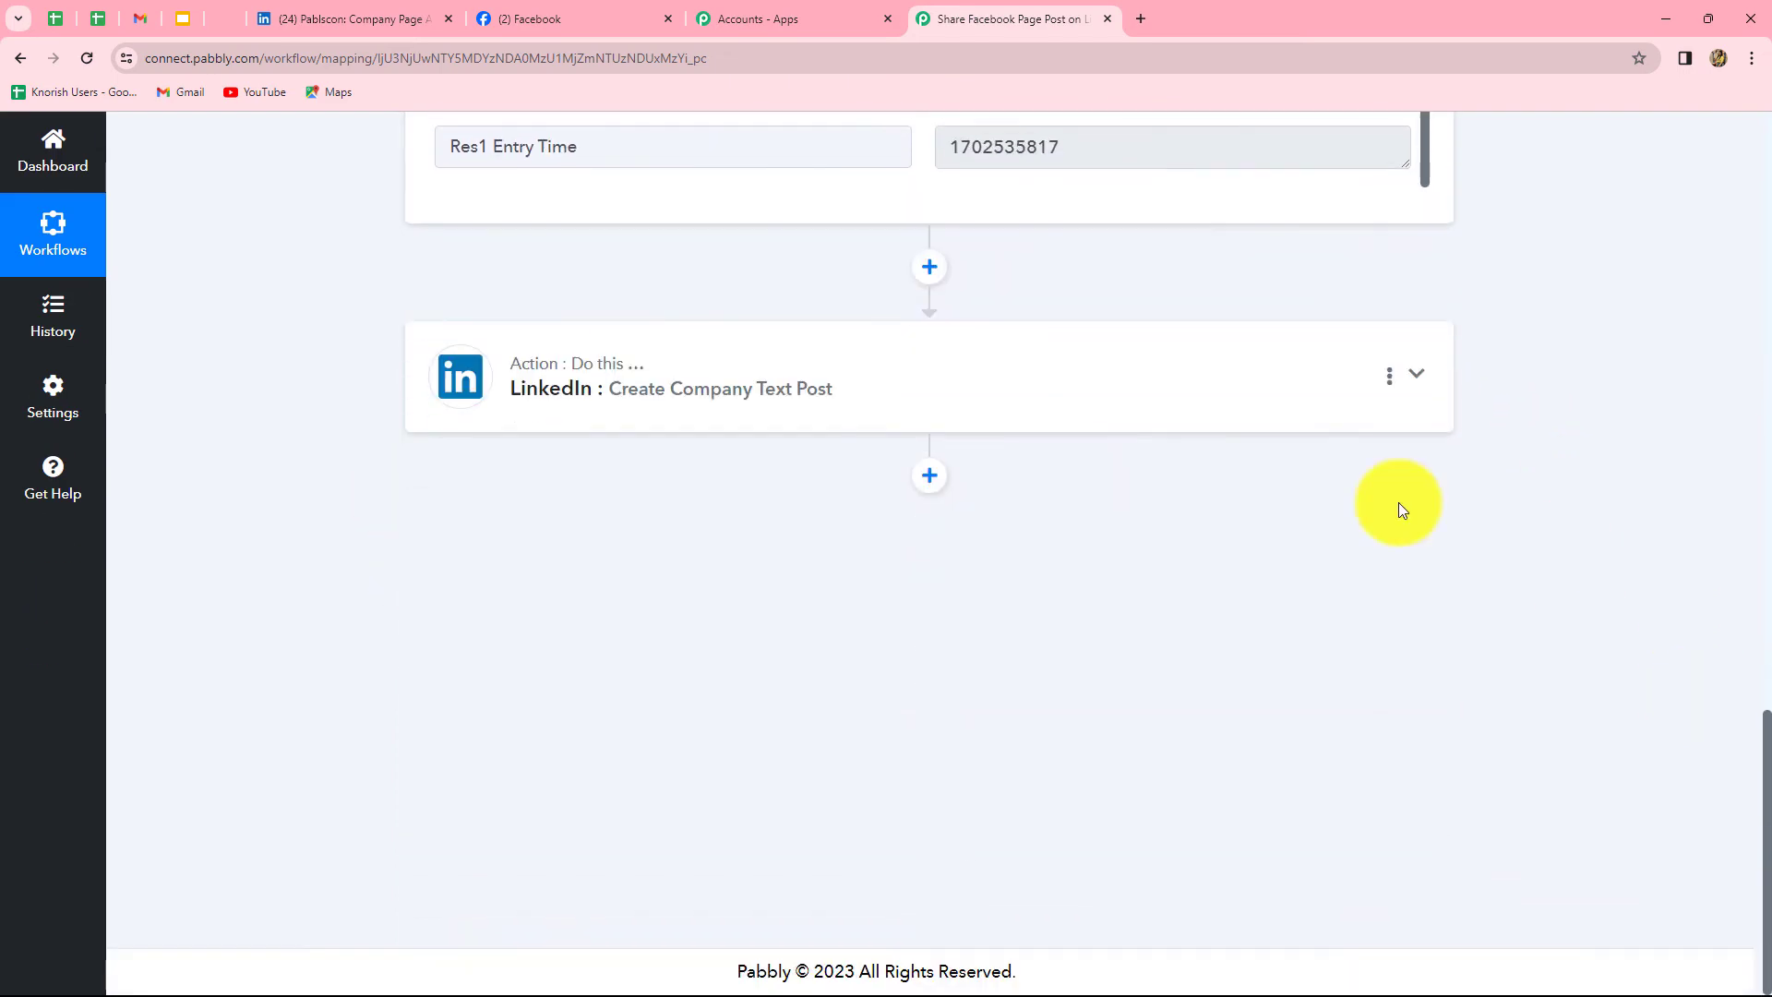
{"action": "left_click", "coordinate": [898, 413]}
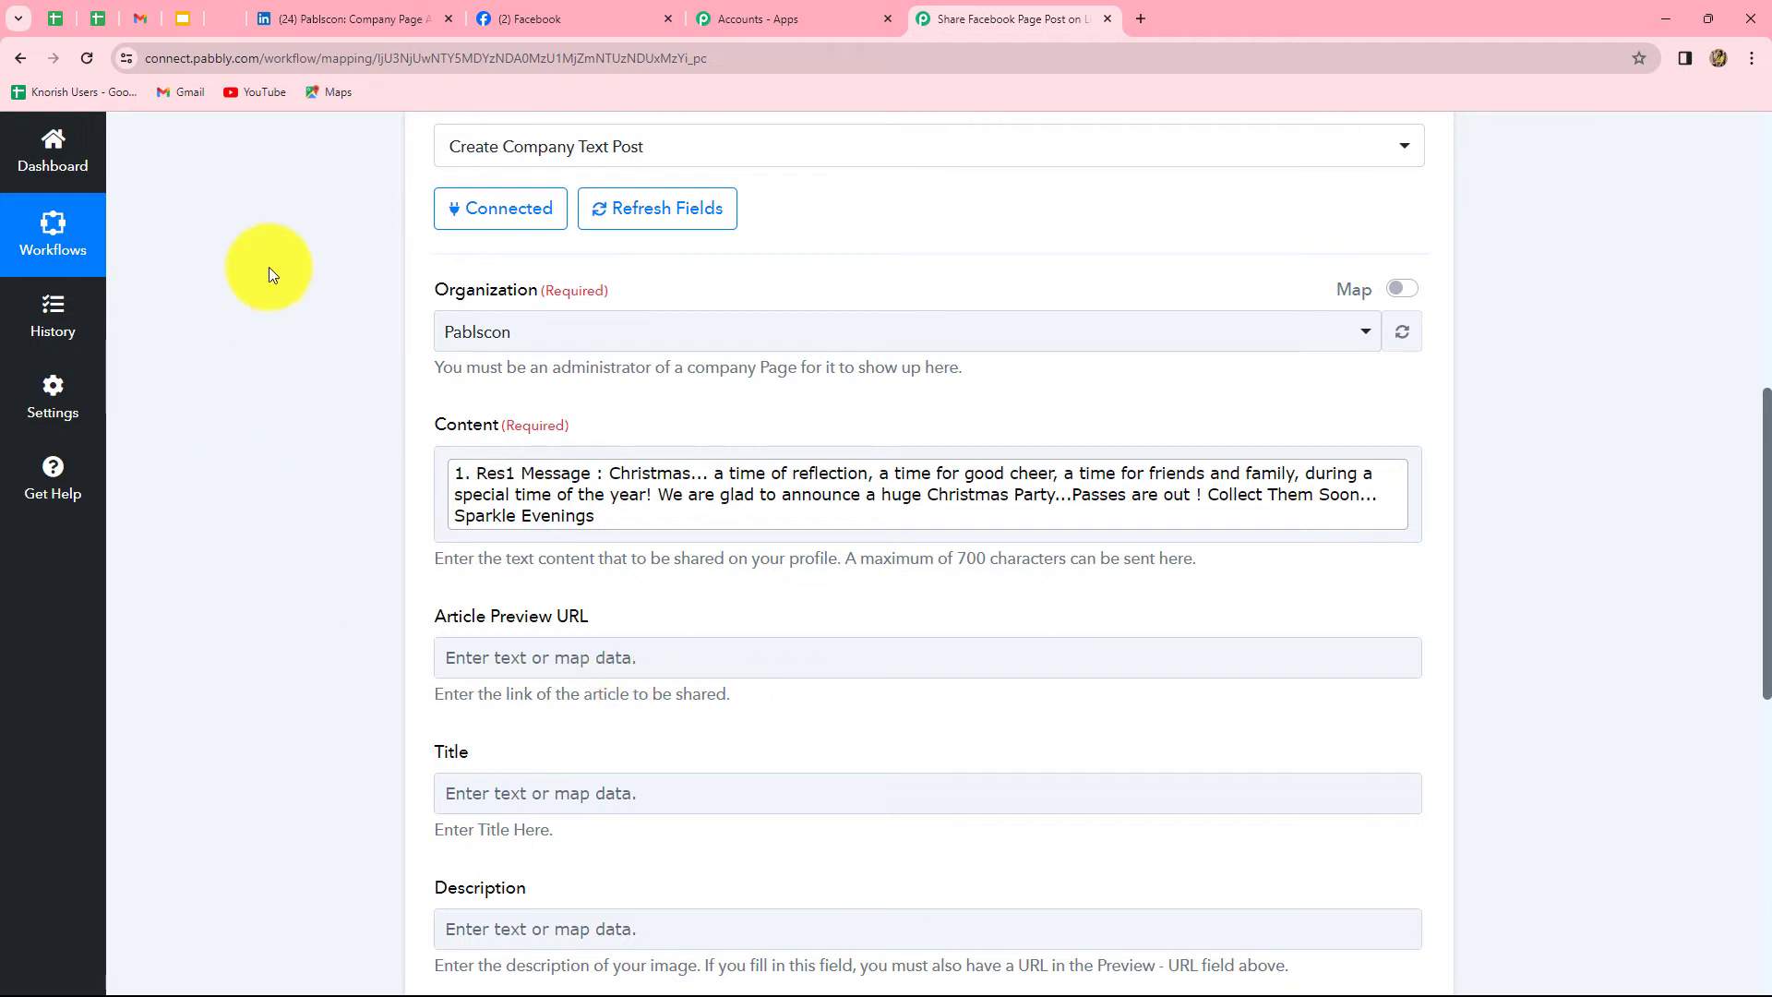
- Paste the Sparkle Evenings Facebook page link into Article Preview URL
{"action": "left_click", "coordinate": [565, 22]}
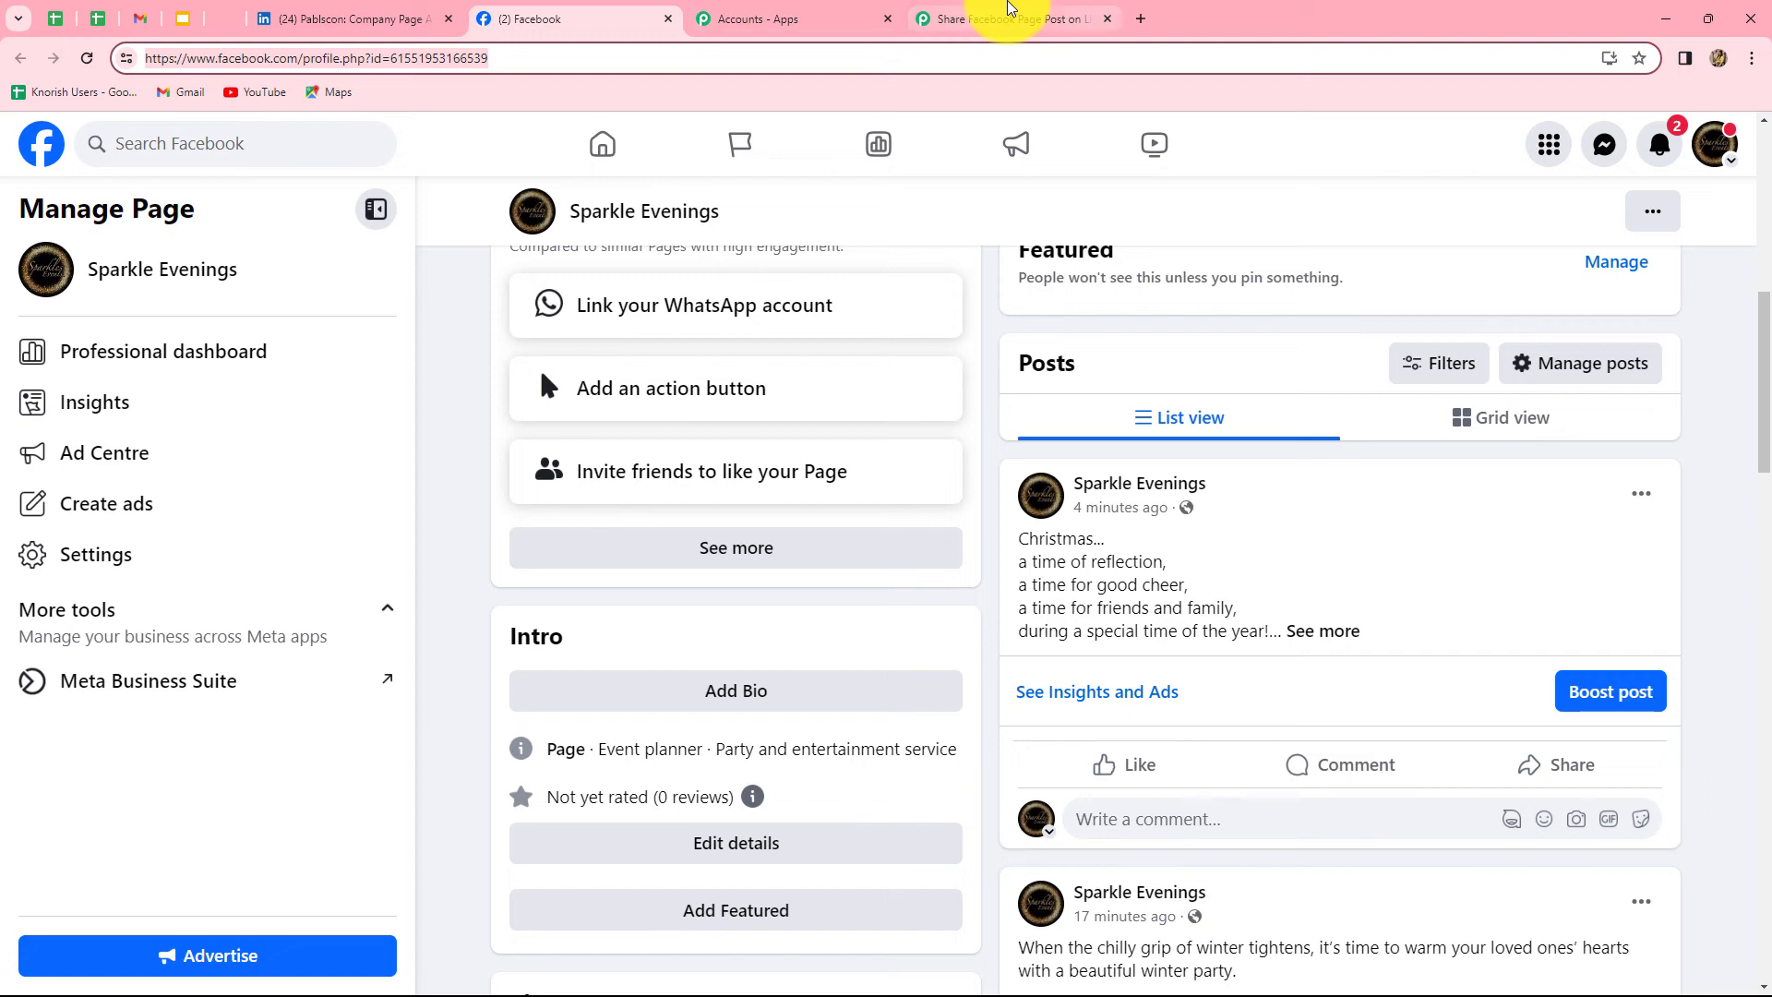
{"action": "left_click", "coordinate": [1011, 18]}
{"action": "left_click", "coordinate": [577, 658]}
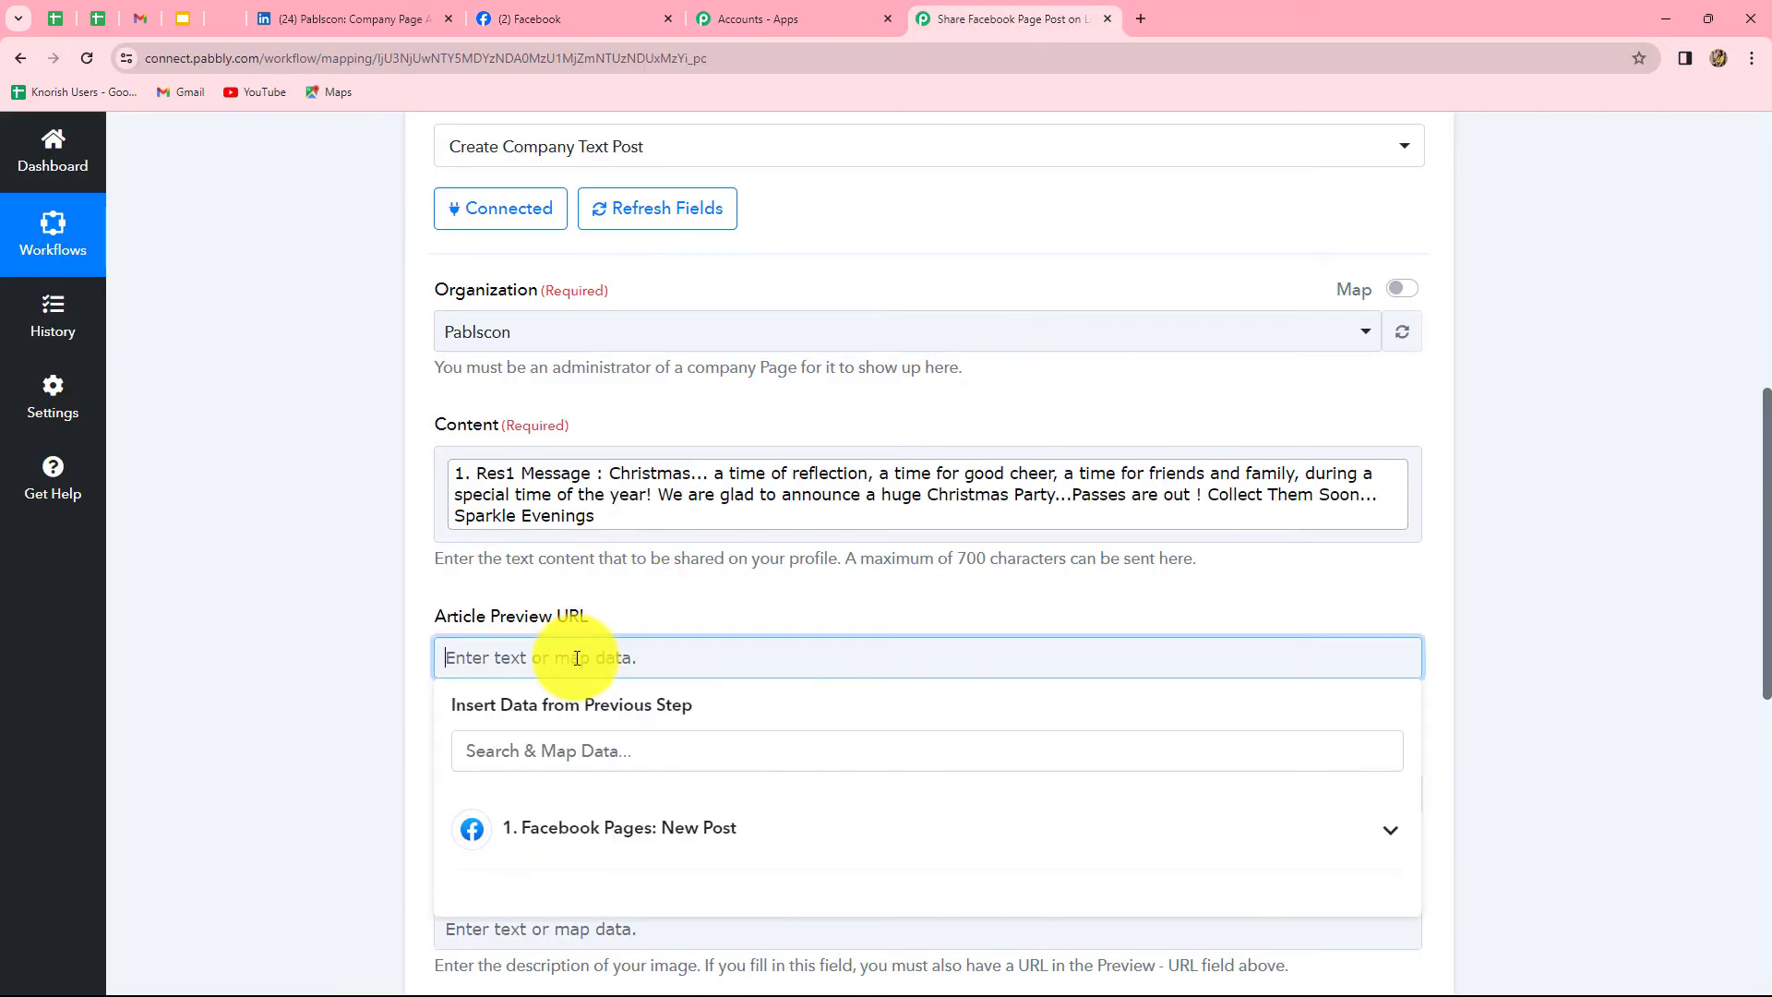
{"action": "key", "text": "ctrl+v"}
{"action": "left_click", "coordinate": [584, 701]}
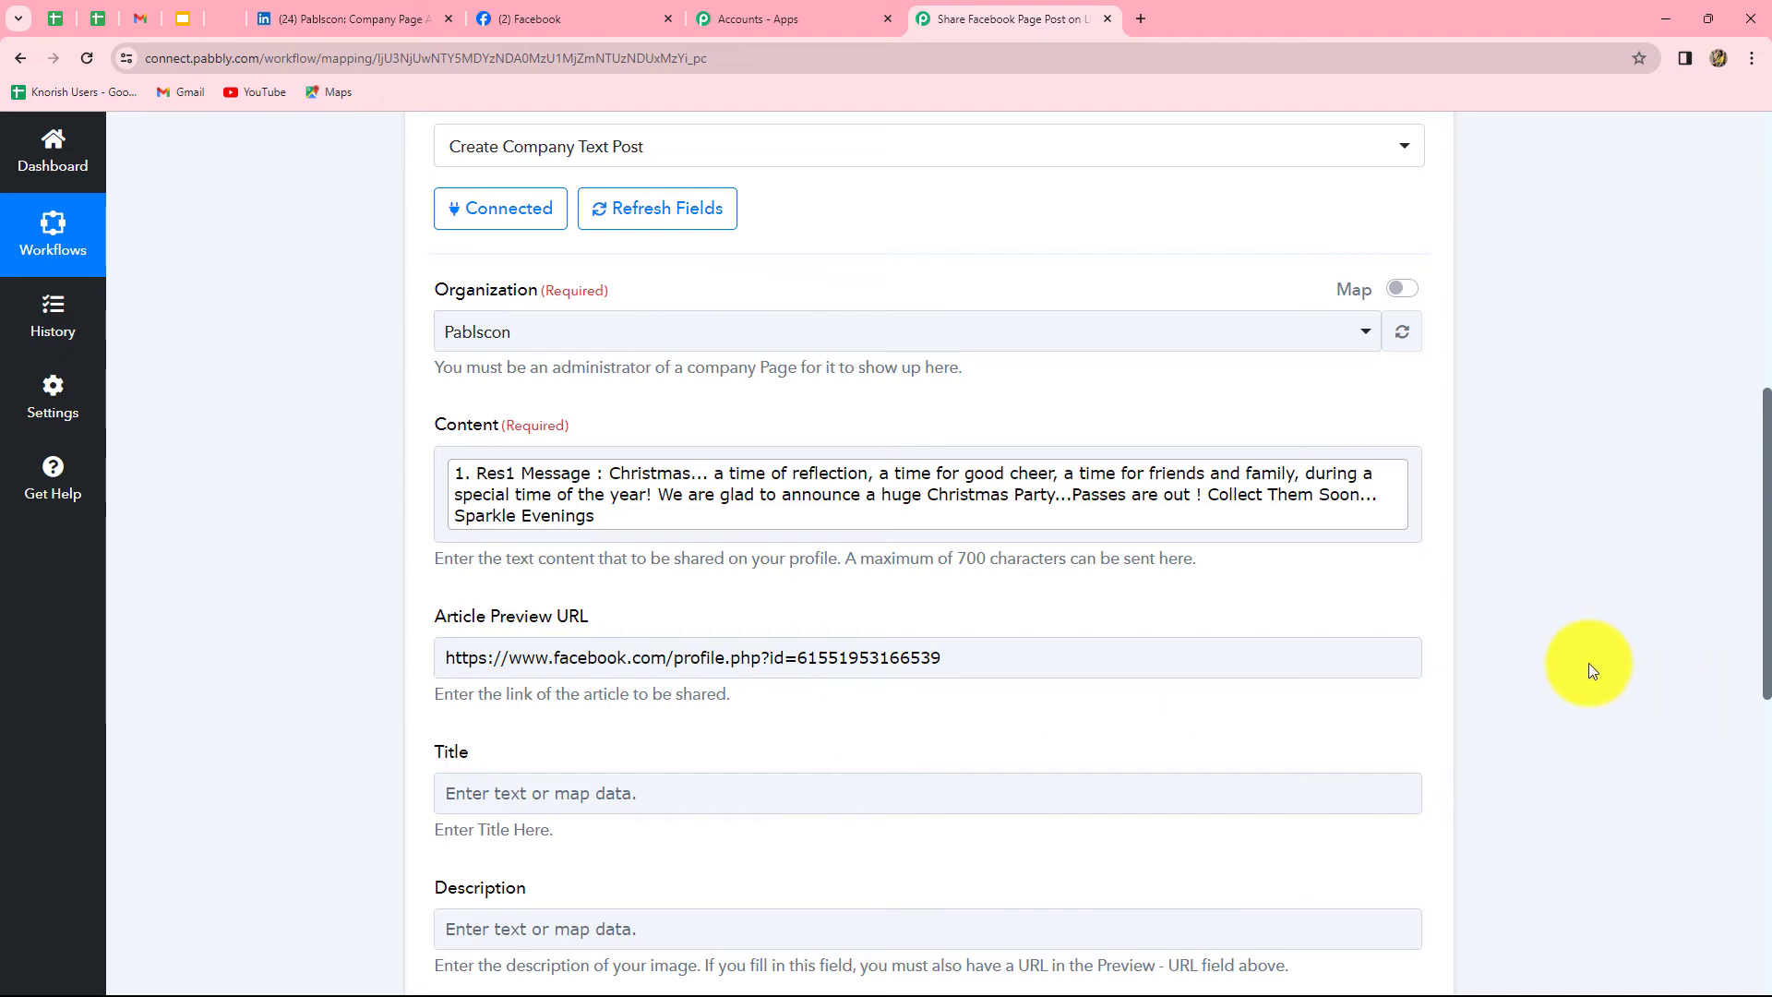
- Place the cursor in the empty Title field, showing the Insert Data panel
{"action": "scroll", "coordinate": [1587, 662], "scroll_direction": "down", "scroll_amount": 3}
{"action": "left_click", "coordinate": [694, 499]}
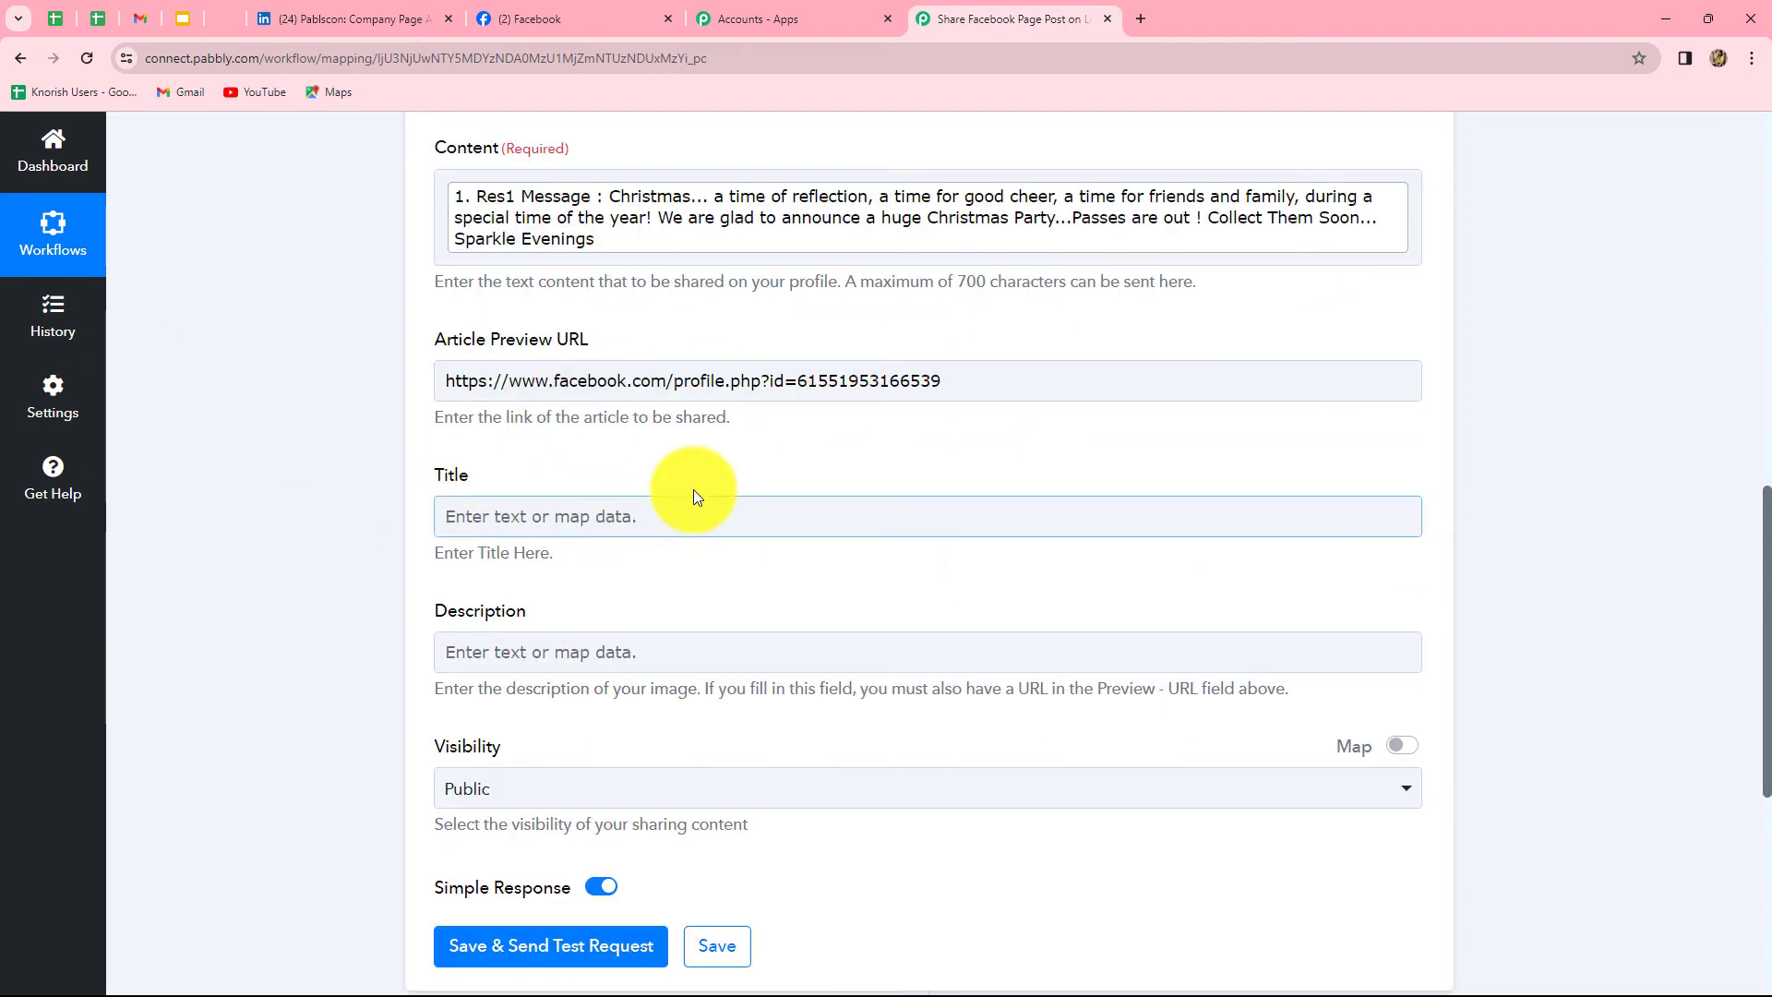
{"action": "scroll", "coordinate": [694, 497], "scroll_direction": "down", "scroll_amount": 2}
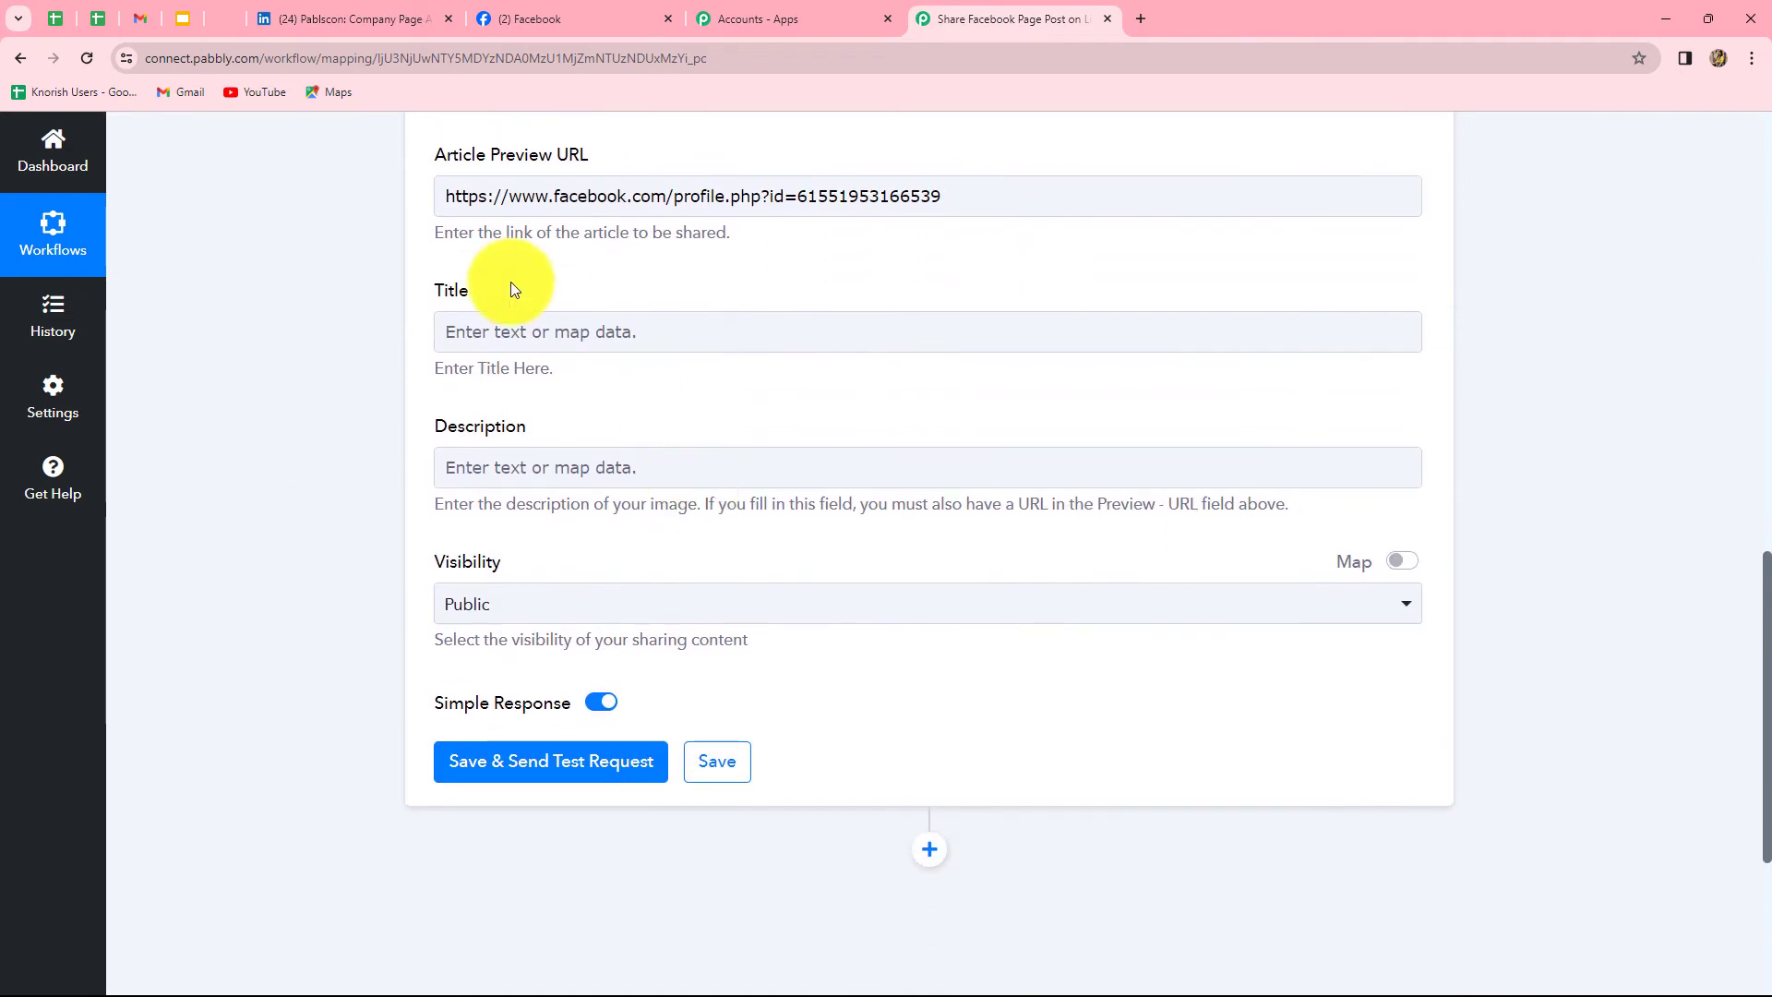
{"action": "left_click", "coordinate": [559, 343]}
{"action": "left_click", "coordinate": [484, 318]}
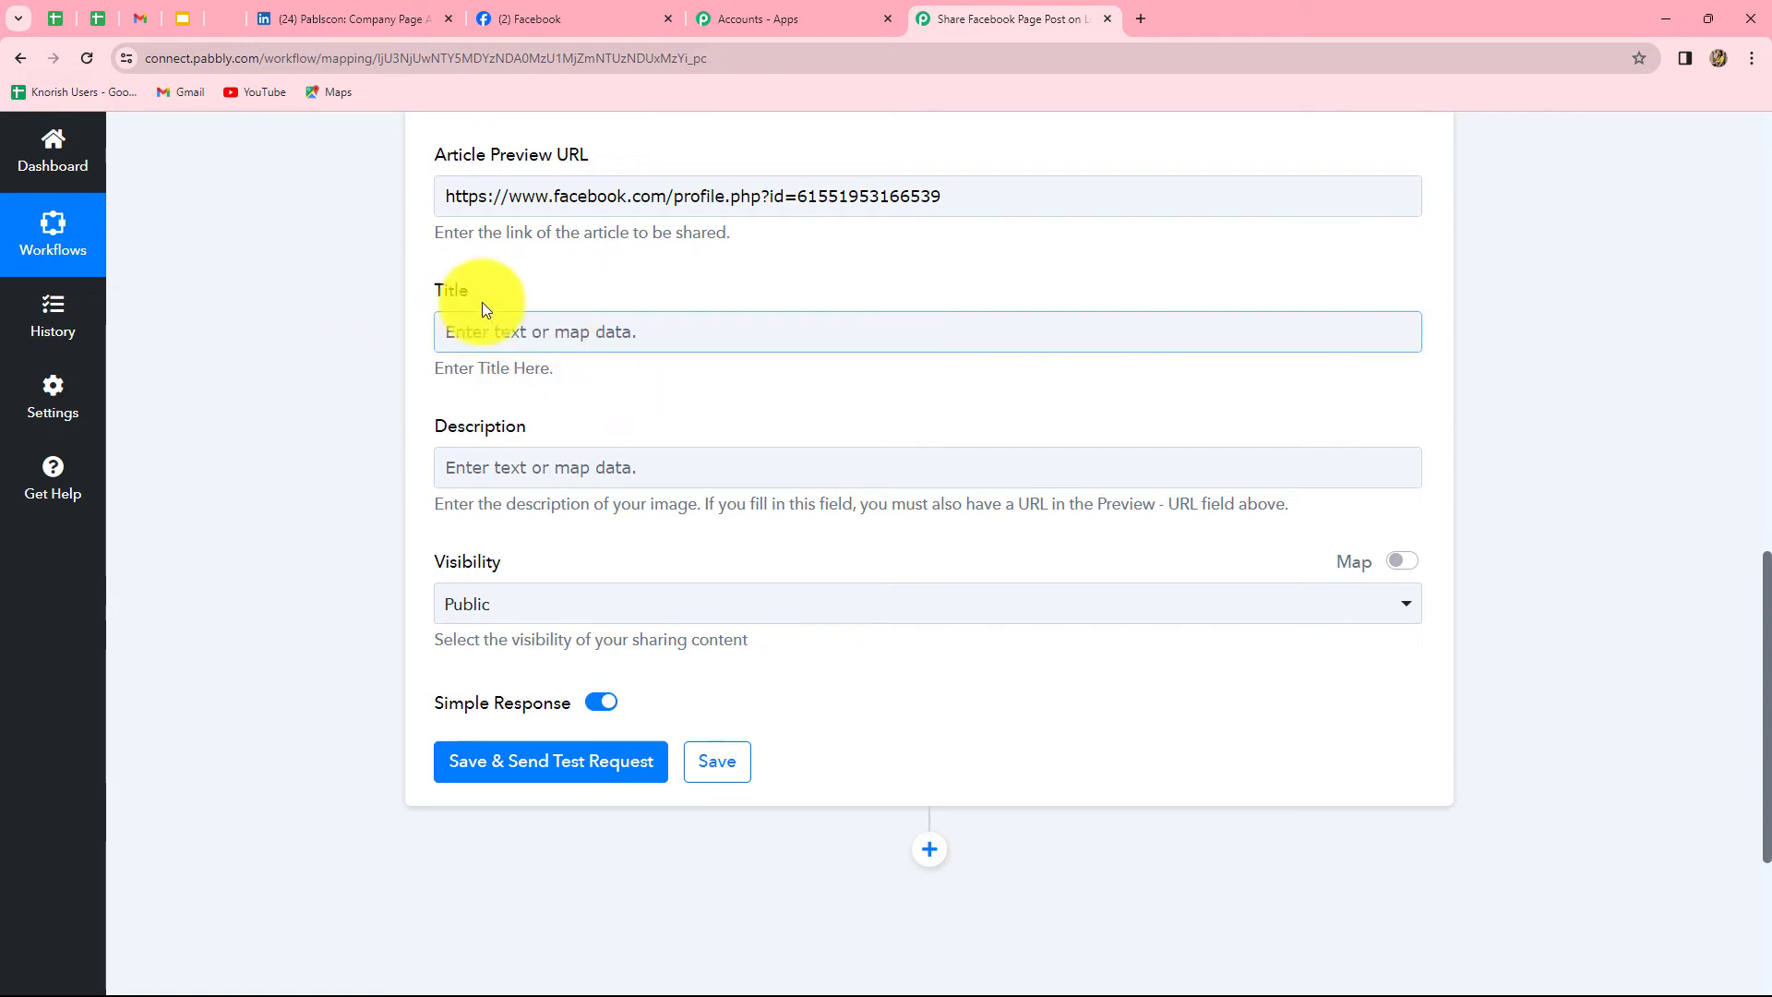
{"action": "left_click", "coordinate": [565, 340]}
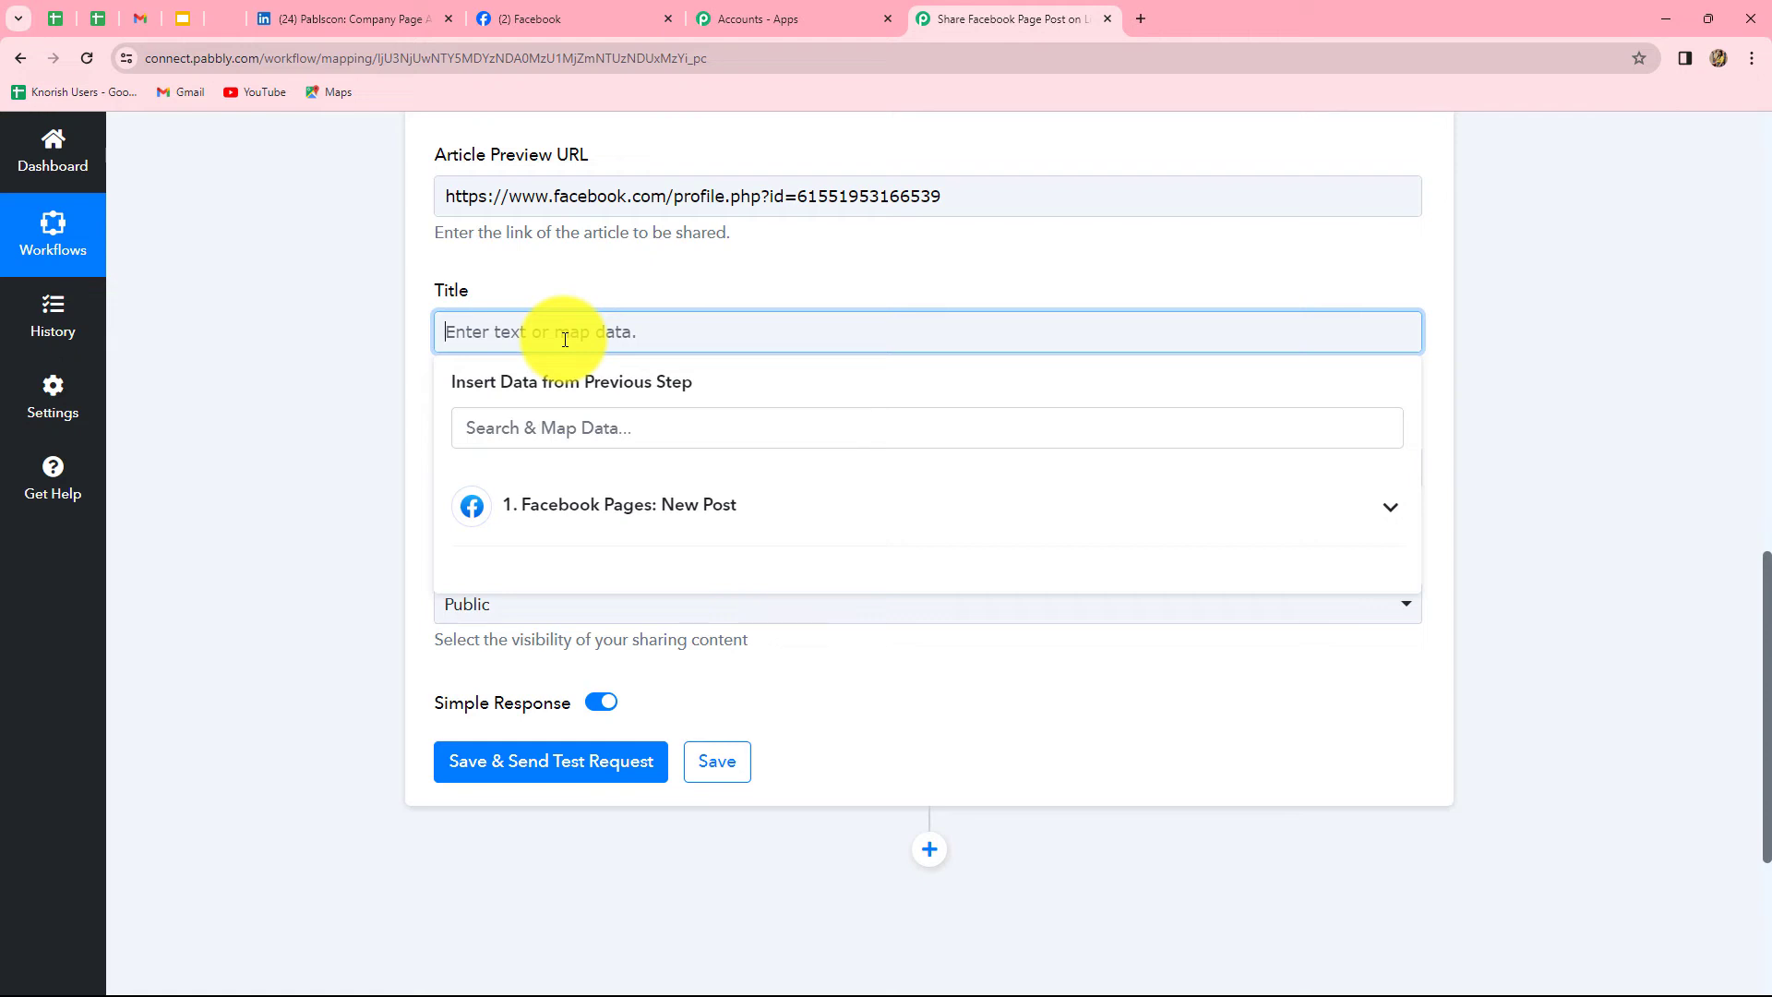
- Enter 'New Post!' as the post Title
{"action": "type", "text": "New Post!"}
{"action": "left_click", "coordinate": [608, 382]}
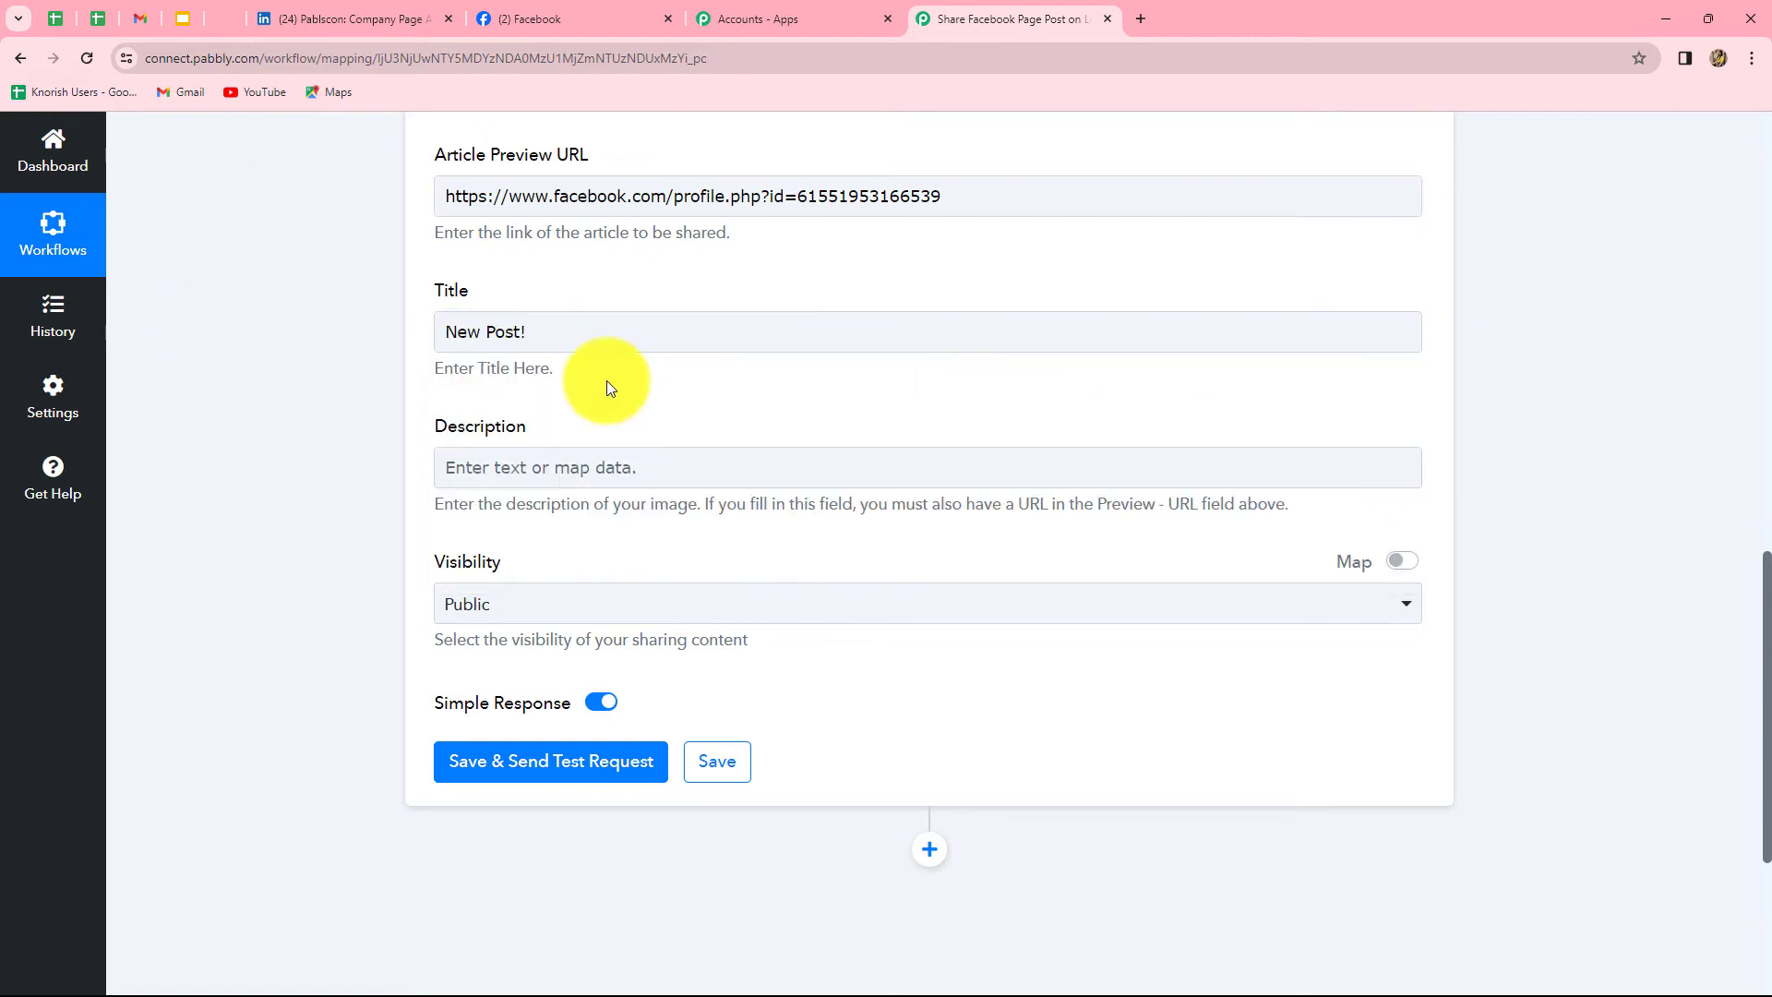
{"action": "scroll", "coordinate": [1083, 430], "scroll_direction": "down", "scroll_amount": 2}
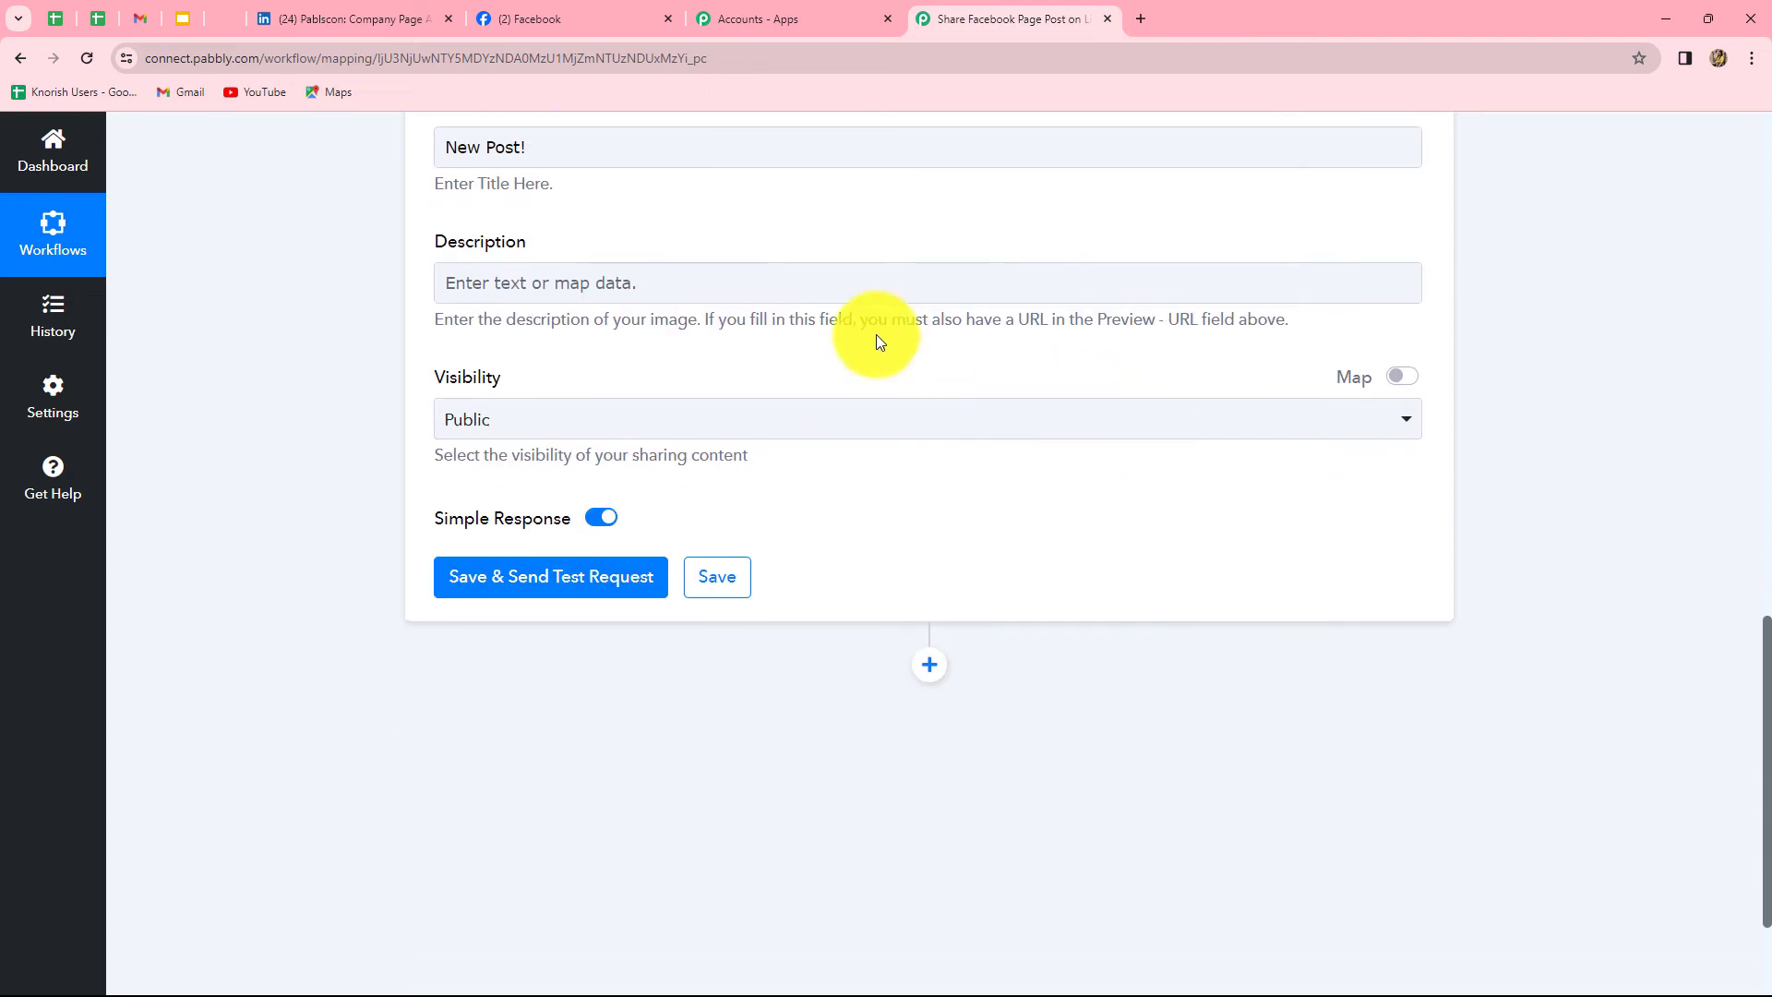
- Write the Description 'Hello Team, / Check out our new facebook Page Post. / Regards.' and check Visibility options
{"action": "left_click", "coordinate": [712, 289]}
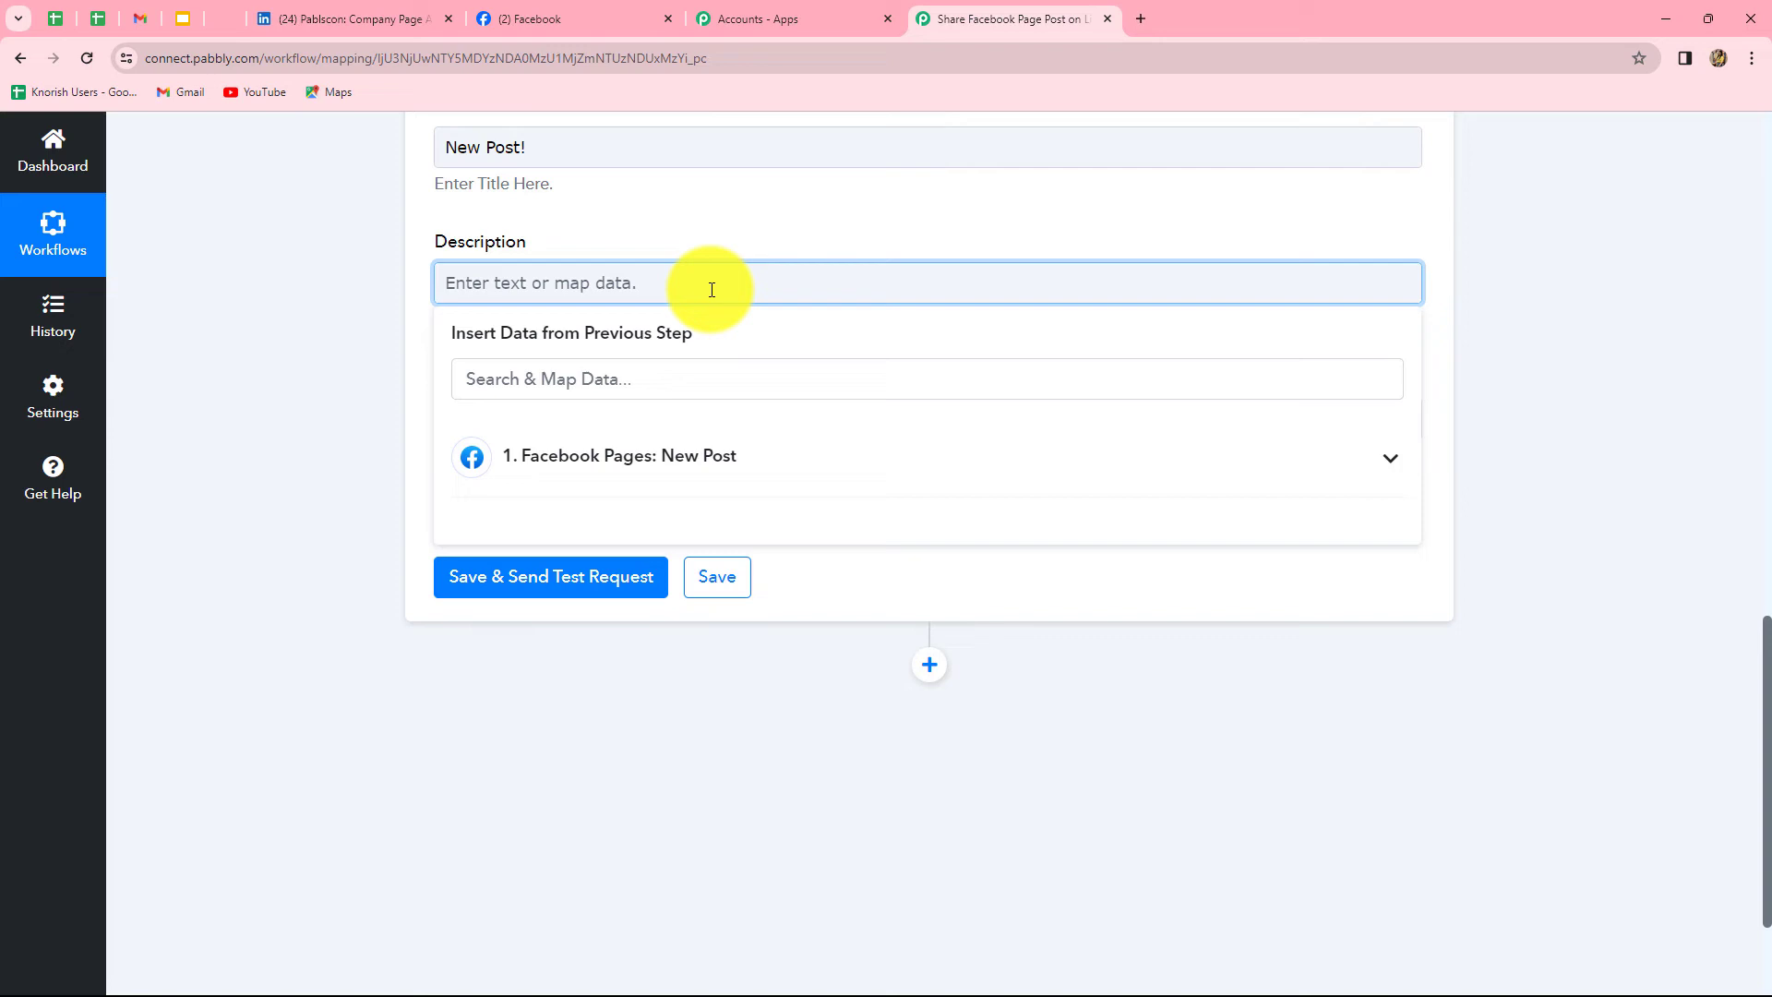
{"action": "type", "text": "Hello Team,"}
{"action": "key", "text": "Return"}
{"action": "key", "text": "Return"}
{"action": "type", "text": "Check out our new facebook Page Post."}
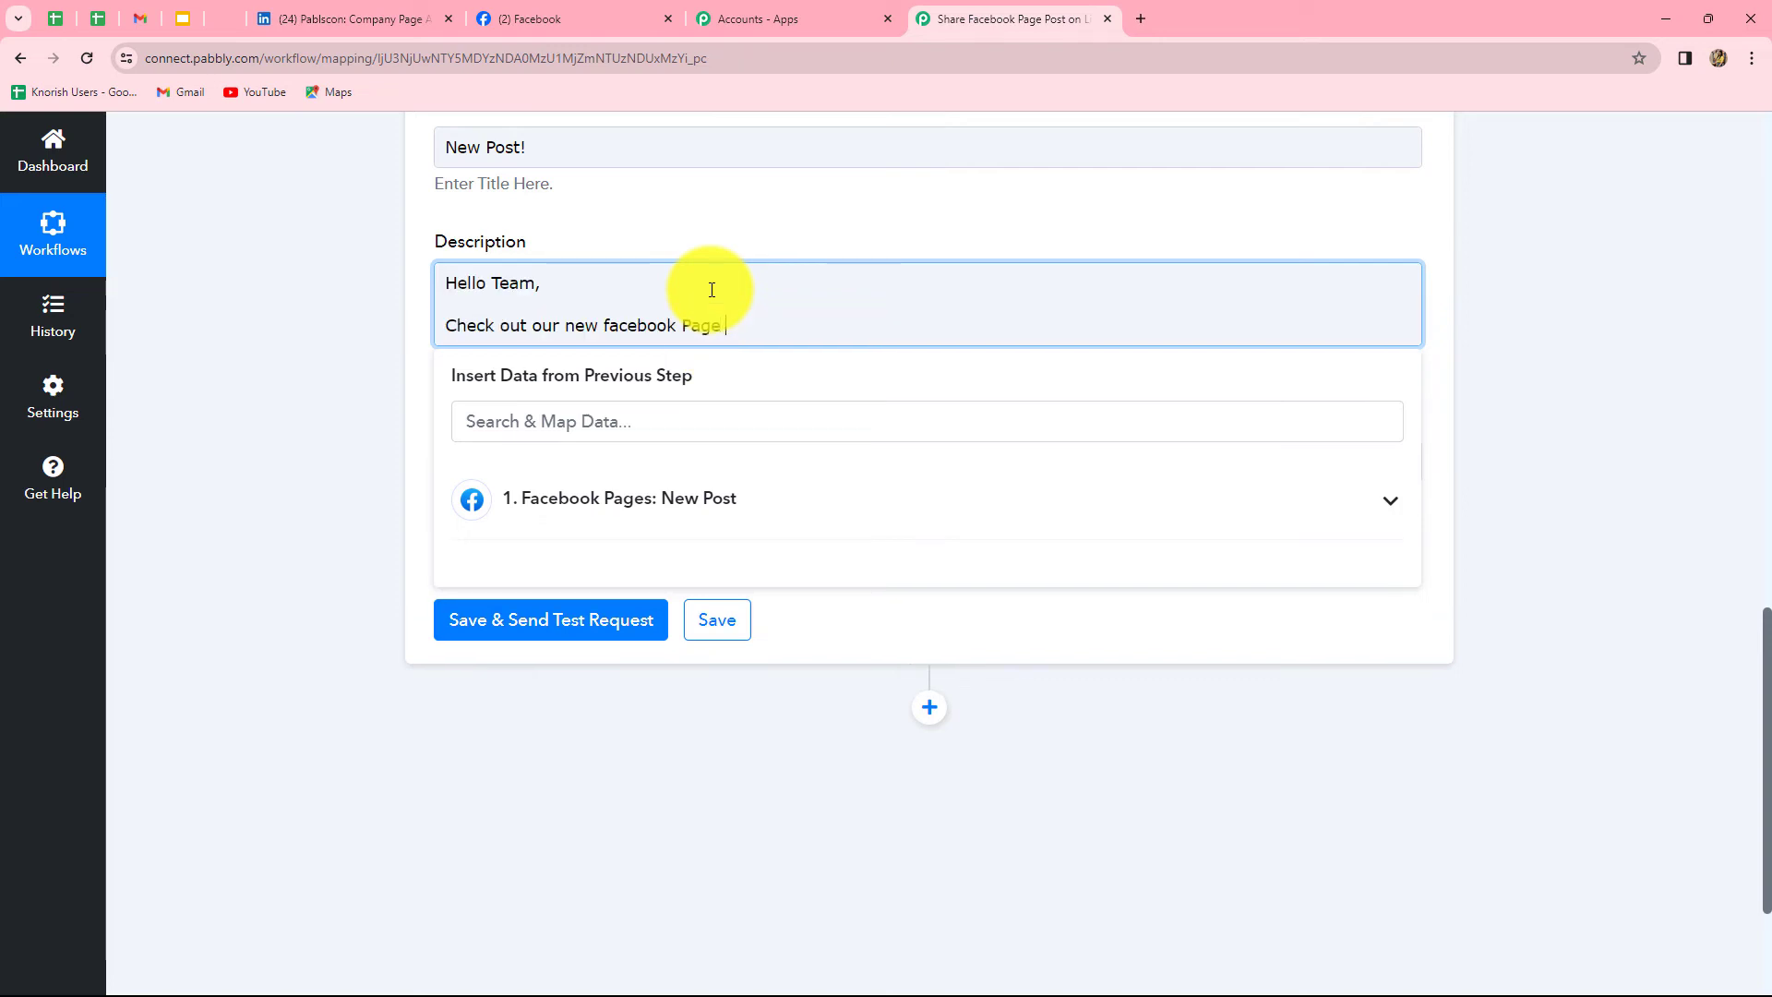
{"action": "key", "text": "Return"}
{"action": "key", "text": "Return"}
{"action": "type", "text": "Regards."}
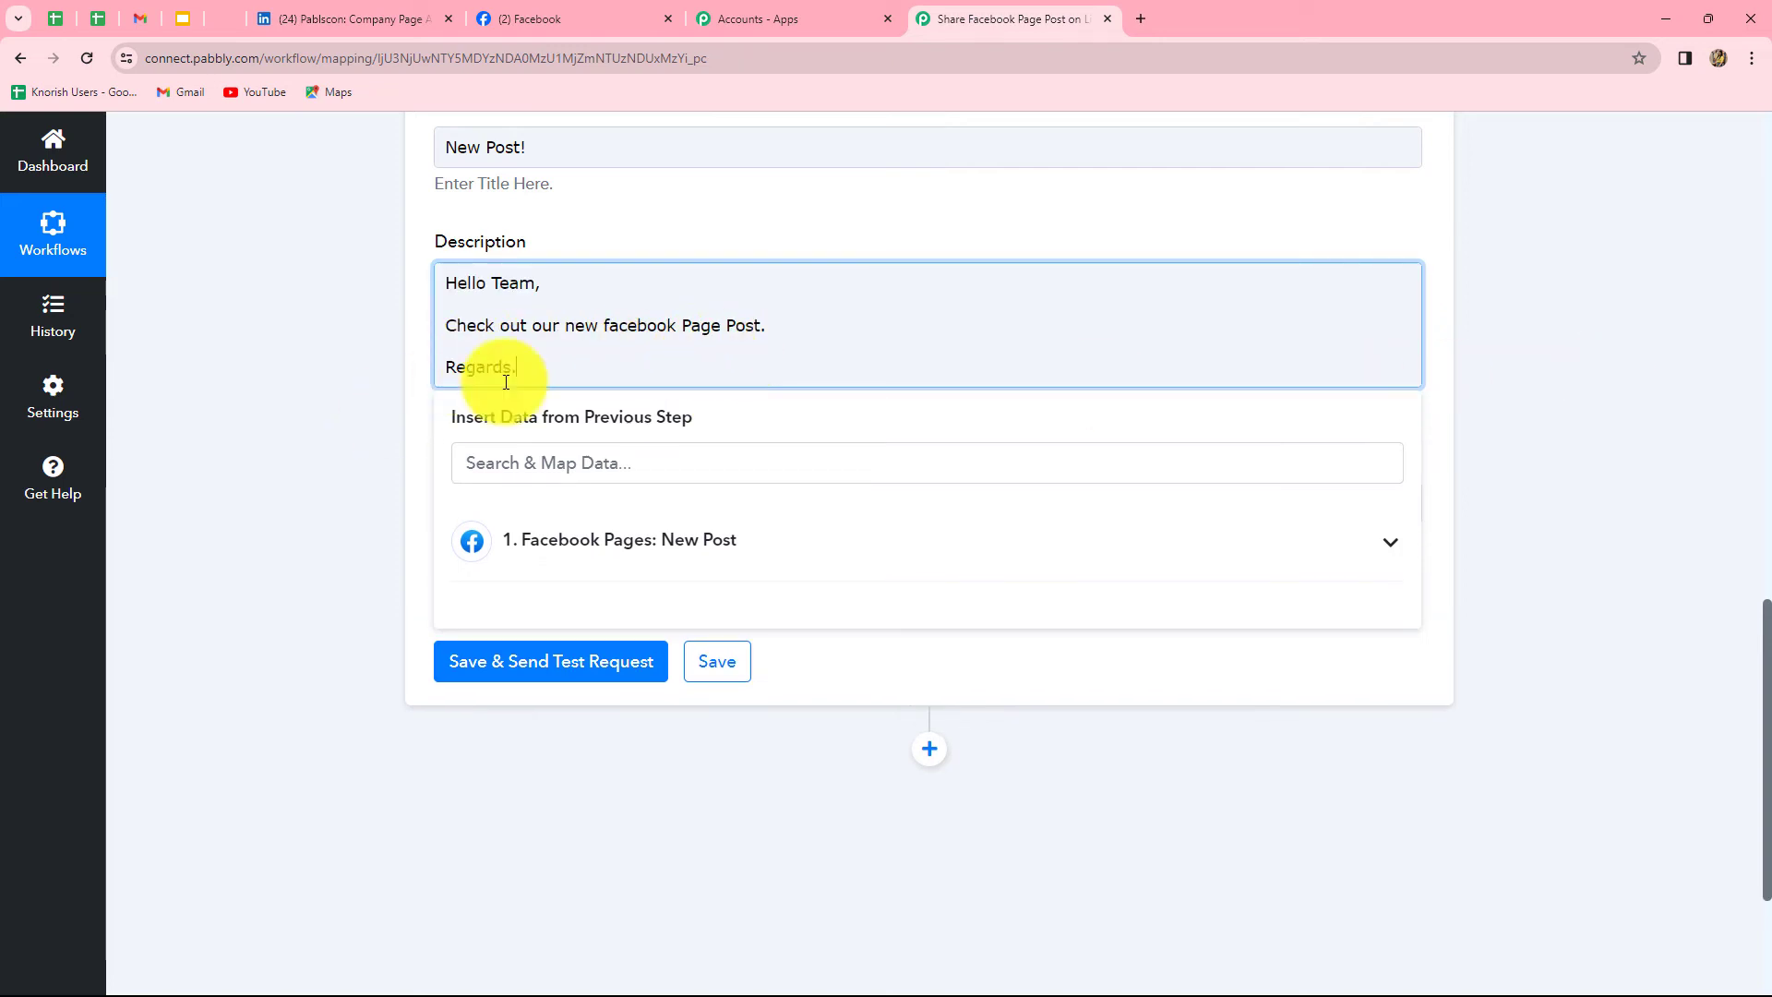
{"action": "left_click", "coordinate": [1516, 364]}
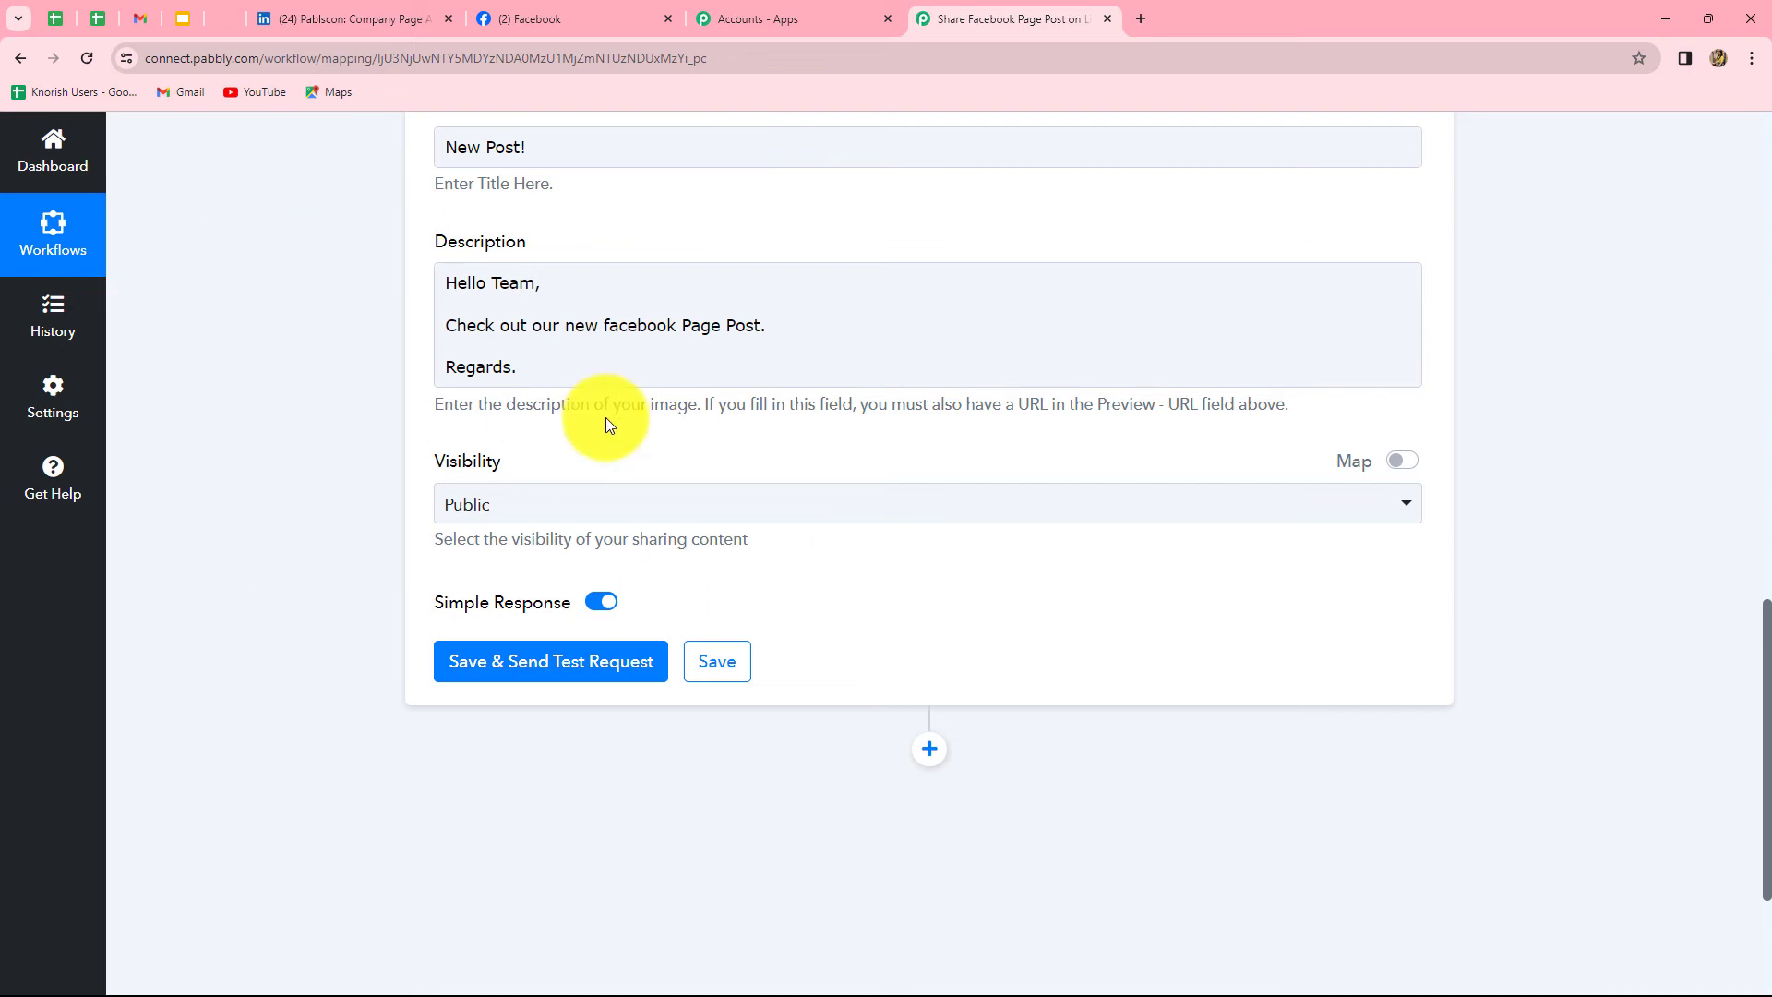
{"action": "left_click", "coordinate": [529, 514]}
- Keep Public visibility, save and test the LinkedIn step, returning a share Id
{"action": "left_click", "coordinate": [362, 582]}
{"action": "scroll", "coordinate": [1010, 526], "scroll_direction": "up", "scroll_amount": 6}
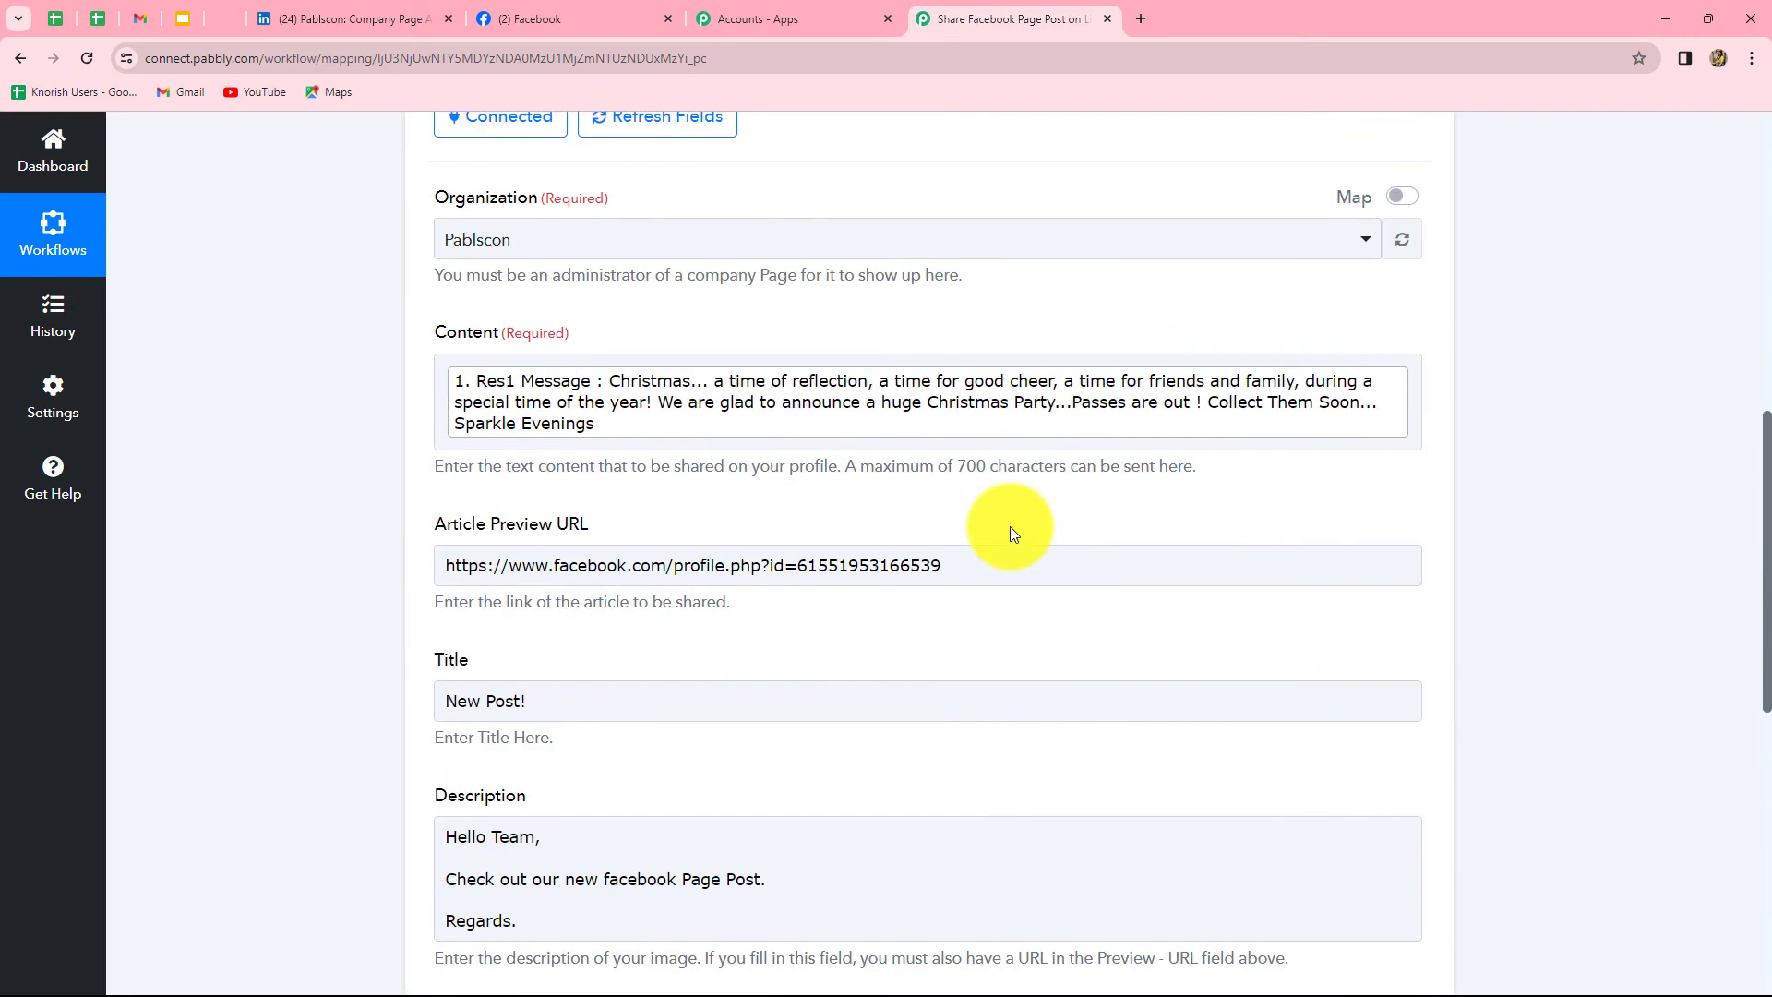
{"action": "scroll", "coordinate": [1010, 533], "scroll_direction": "down", "scroll_amount": 9}
{"action": "left_click", "coordinate": [540, 413]}
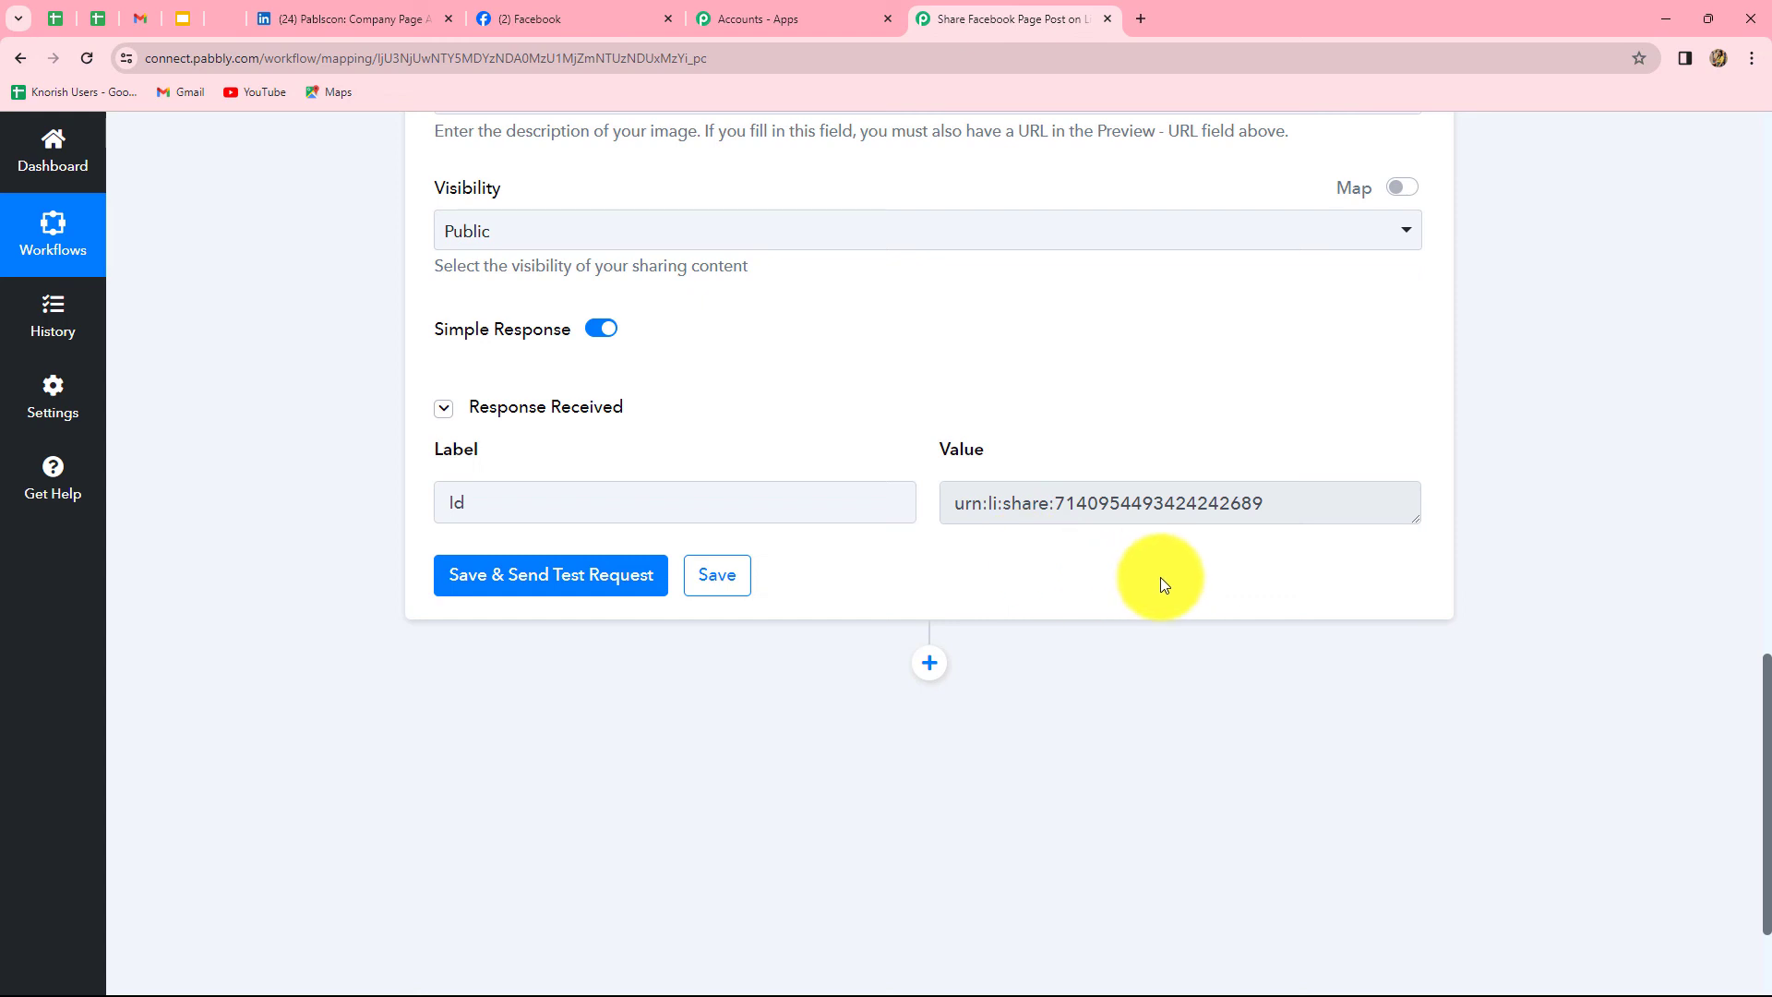
{"action": "left_click", "coordinate": [334, 14]}
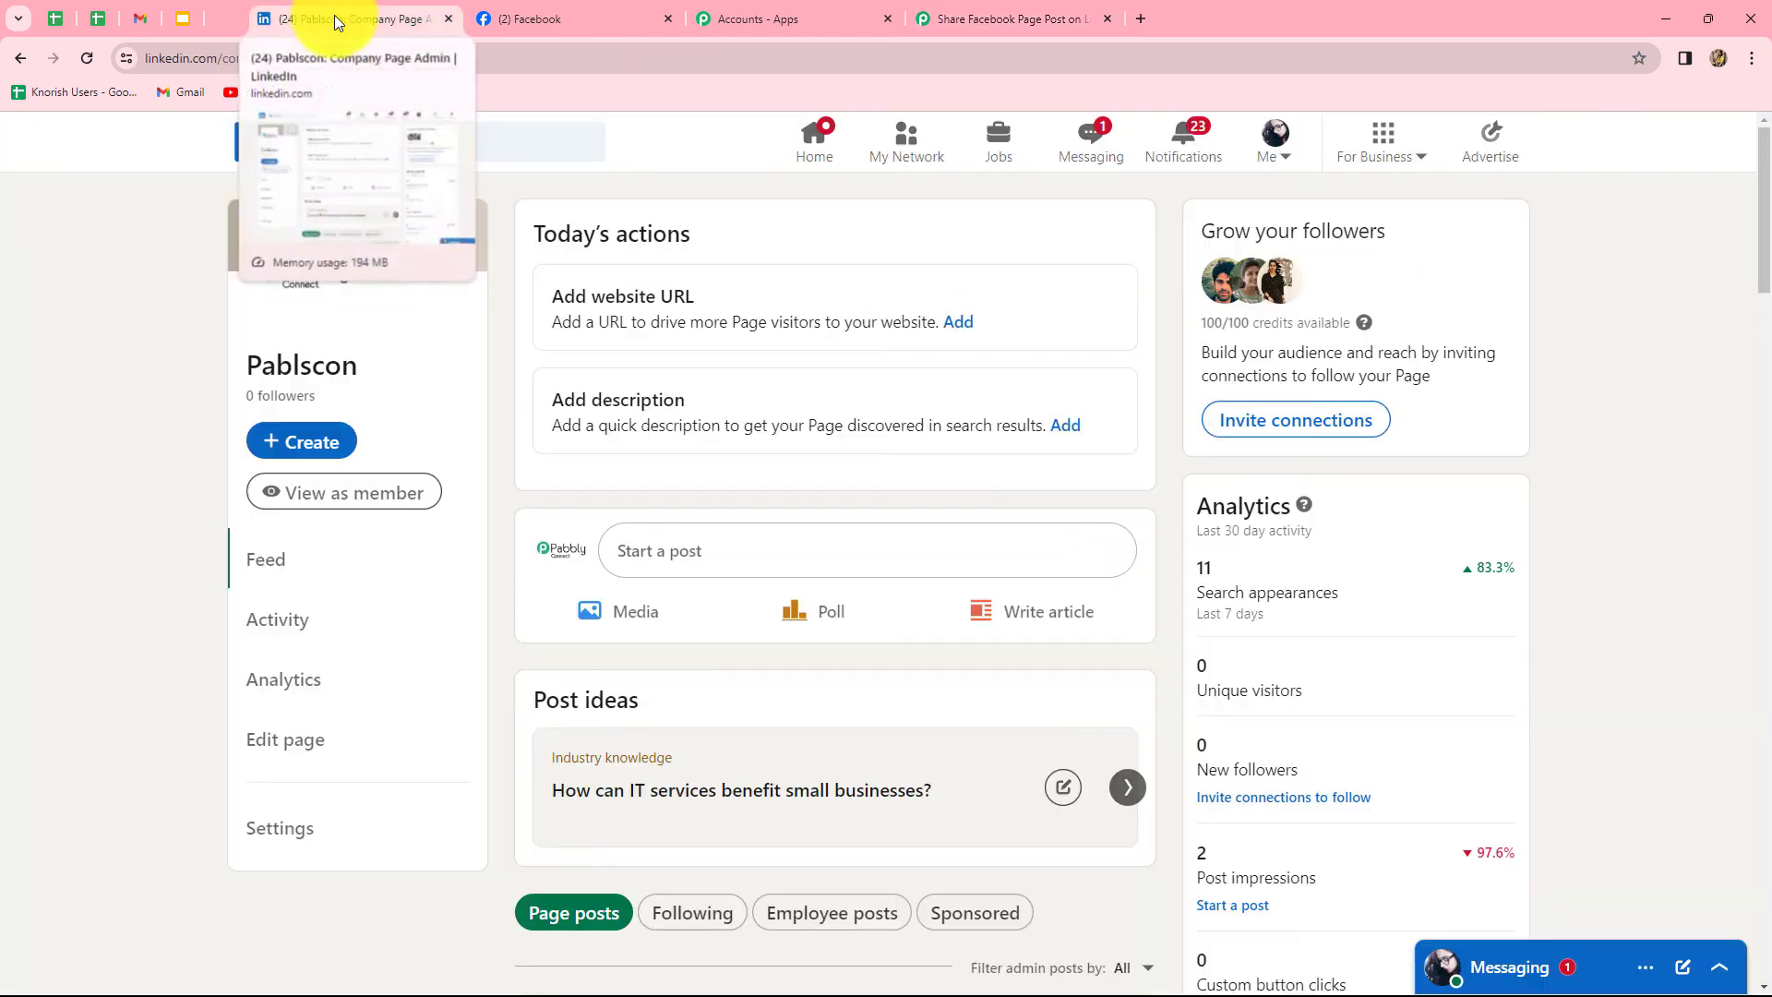
- Reload the Pablscon page, expand the new Christmas post and open its facebook.com link card
{"action": "left_click", "coordinate": [86, 58]}
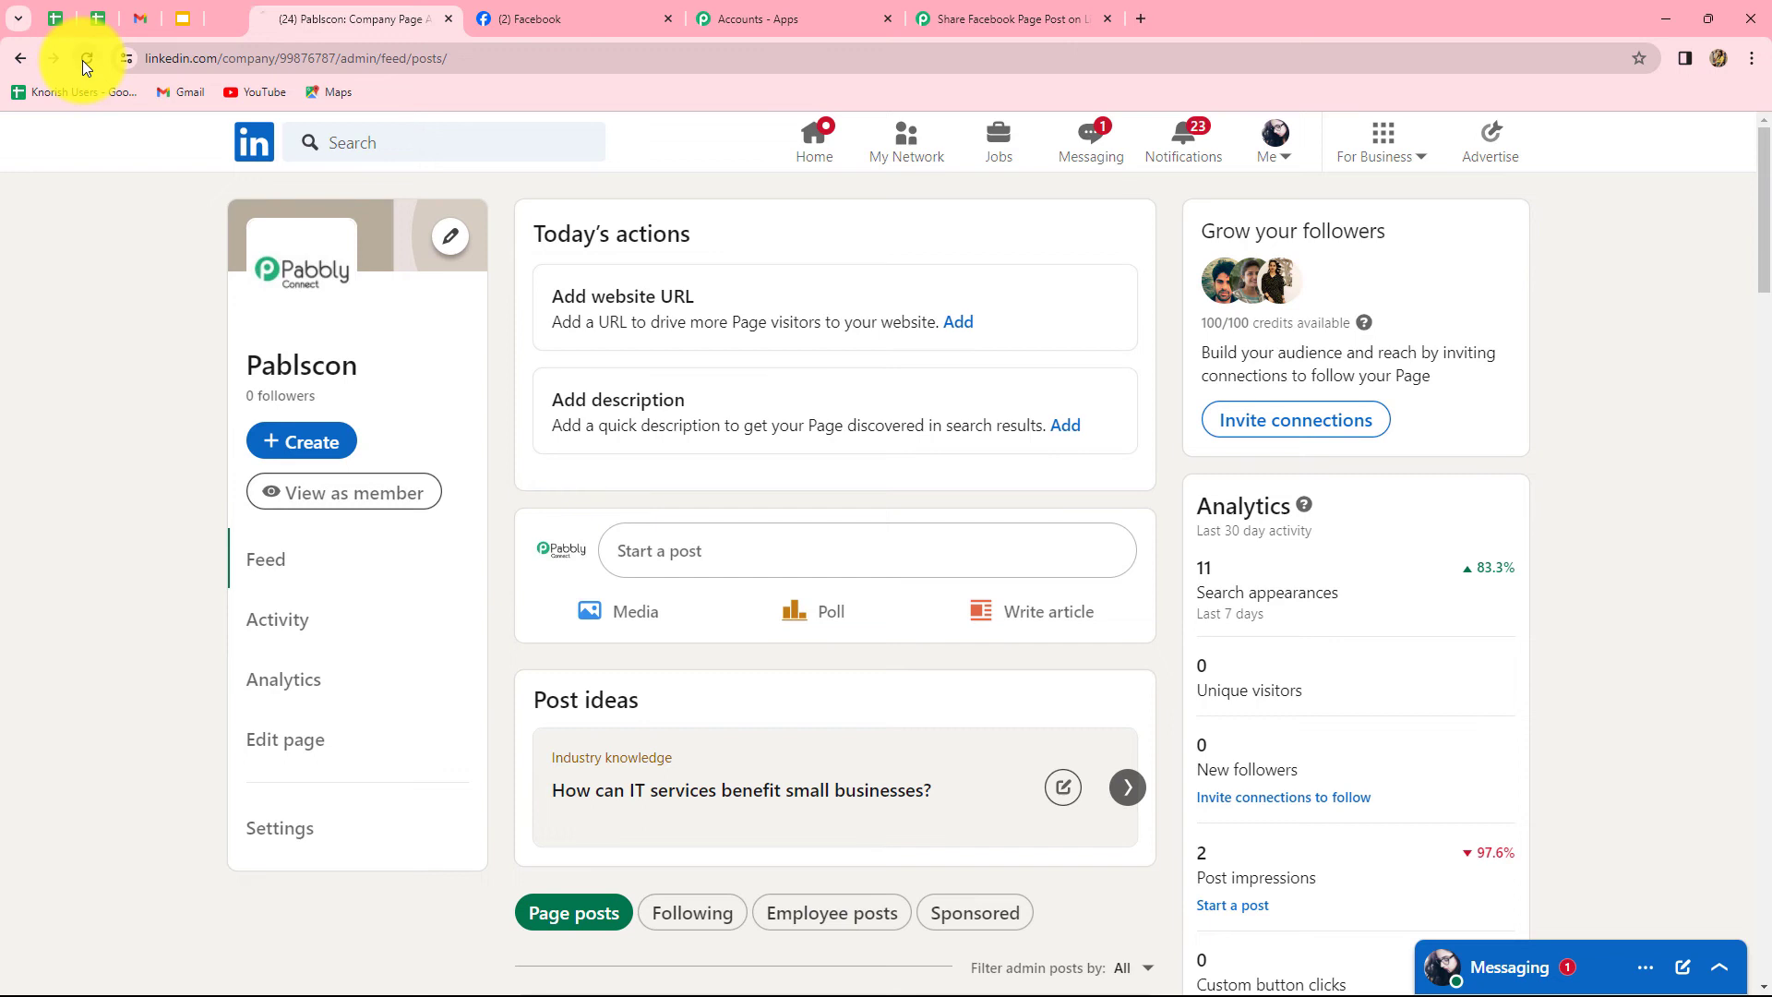
{"action": "scroll", "coordinate": [622, 502], "scroll_direction": "down", "scroll_amount": 10}
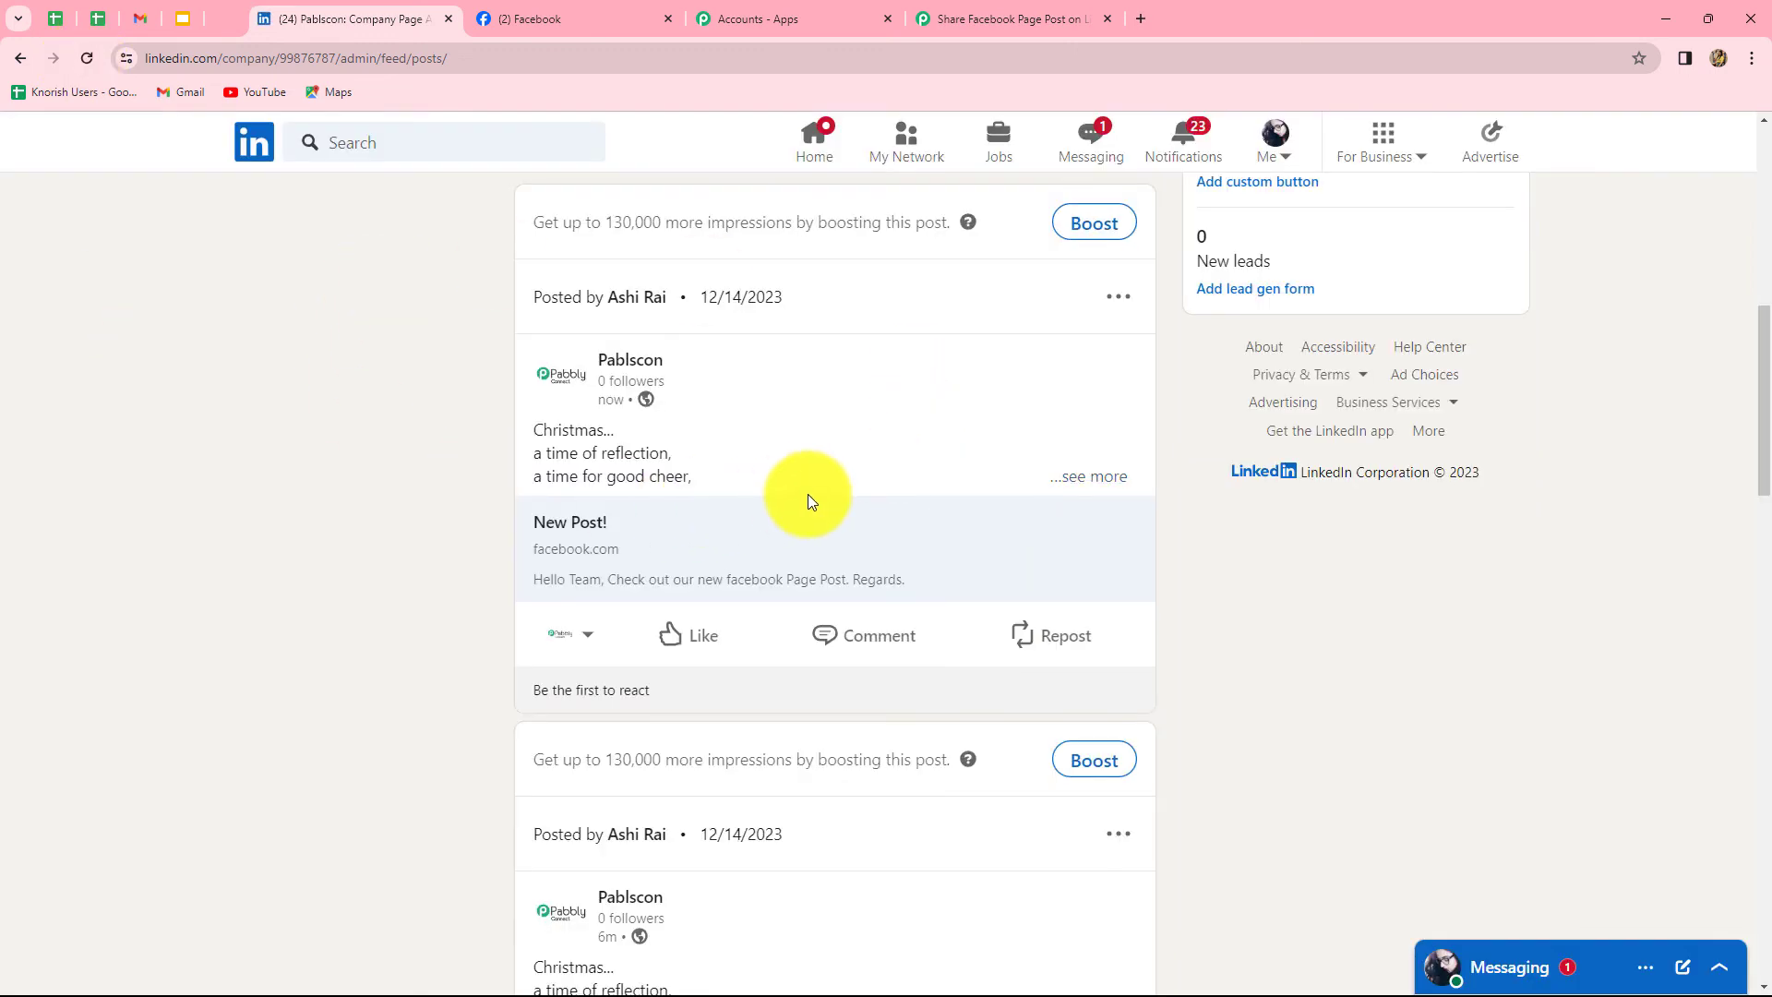
{"action": "left_click", "coordinate": [1105, 484]}
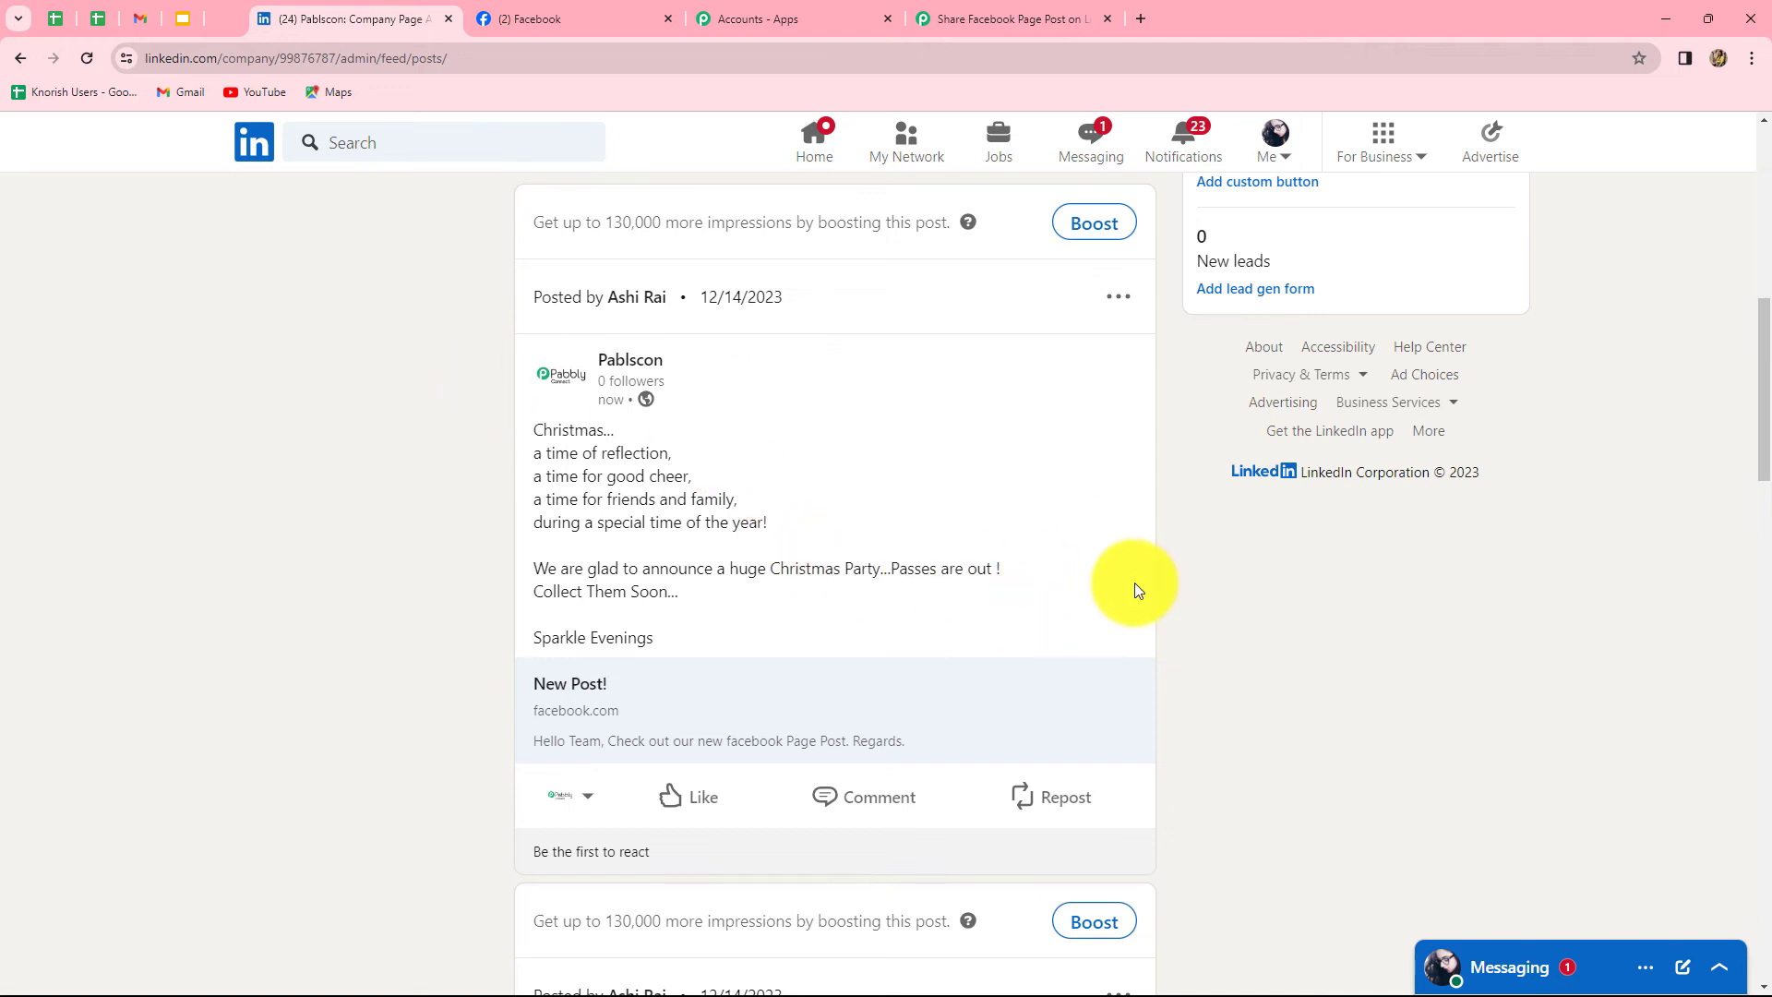
{"action": "scroll", "coordinate": [1138, 580], "scroll_direction": "down", "scroll_amount": 2}
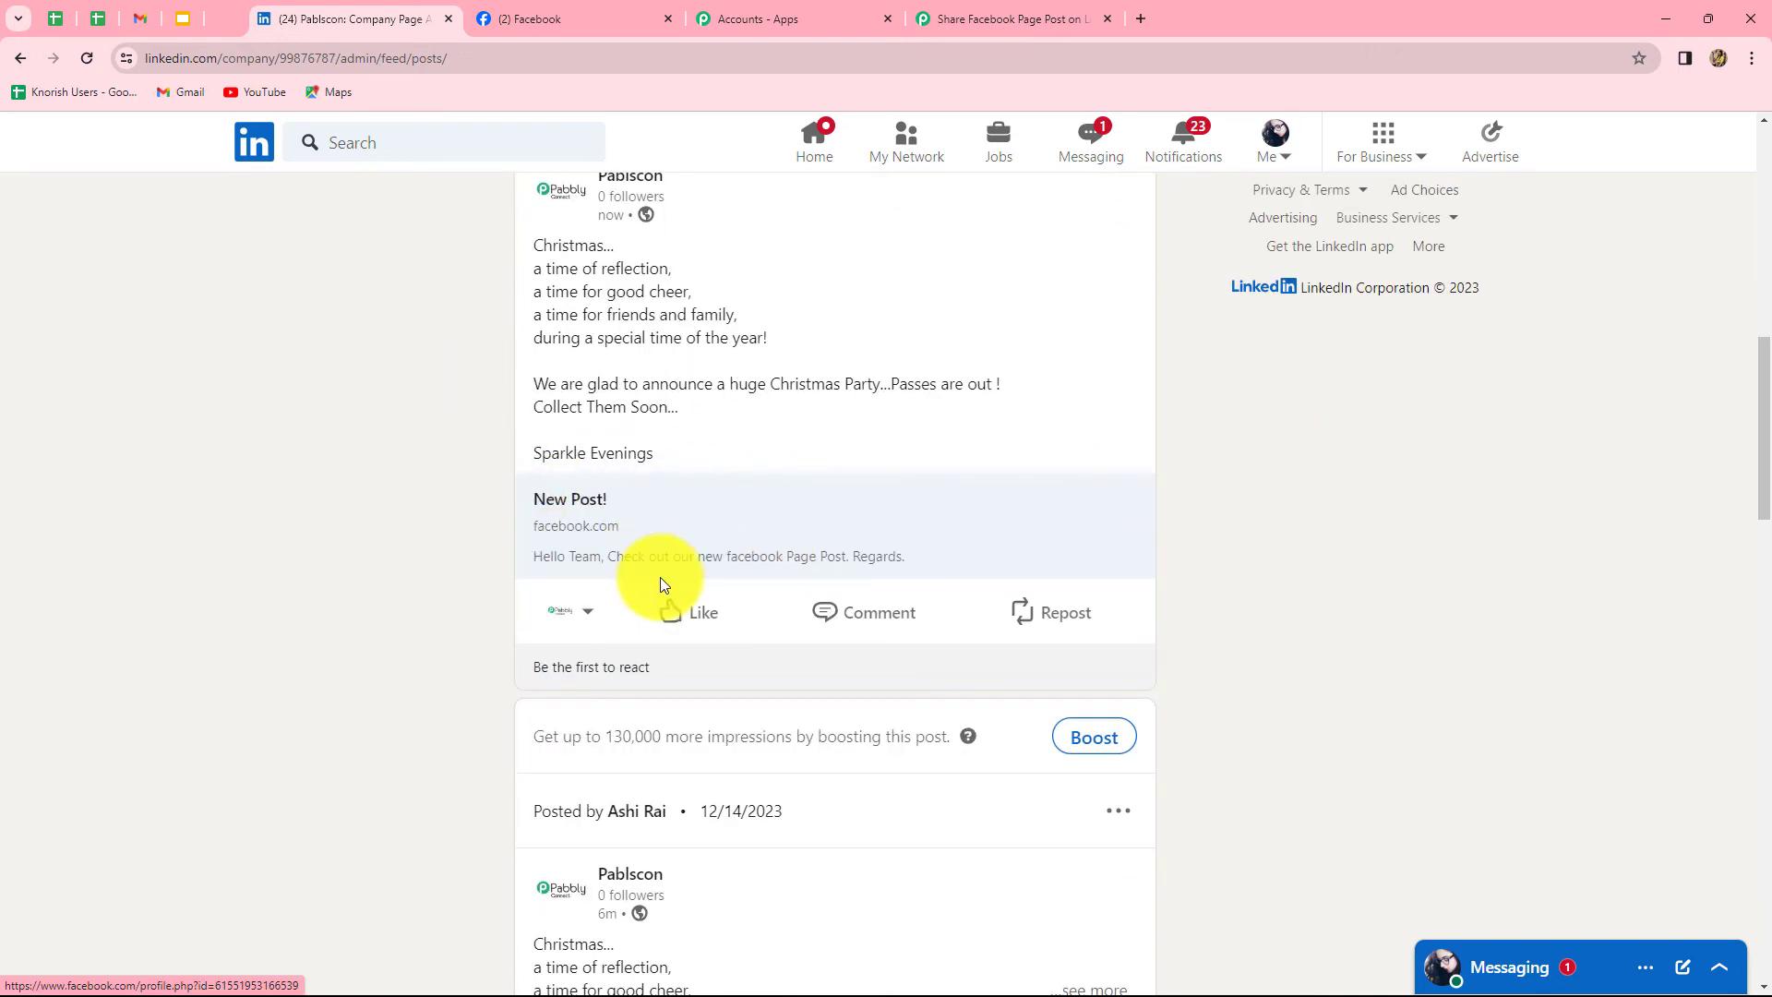
{"action": "left_click", "coordinate": [675, 519]}
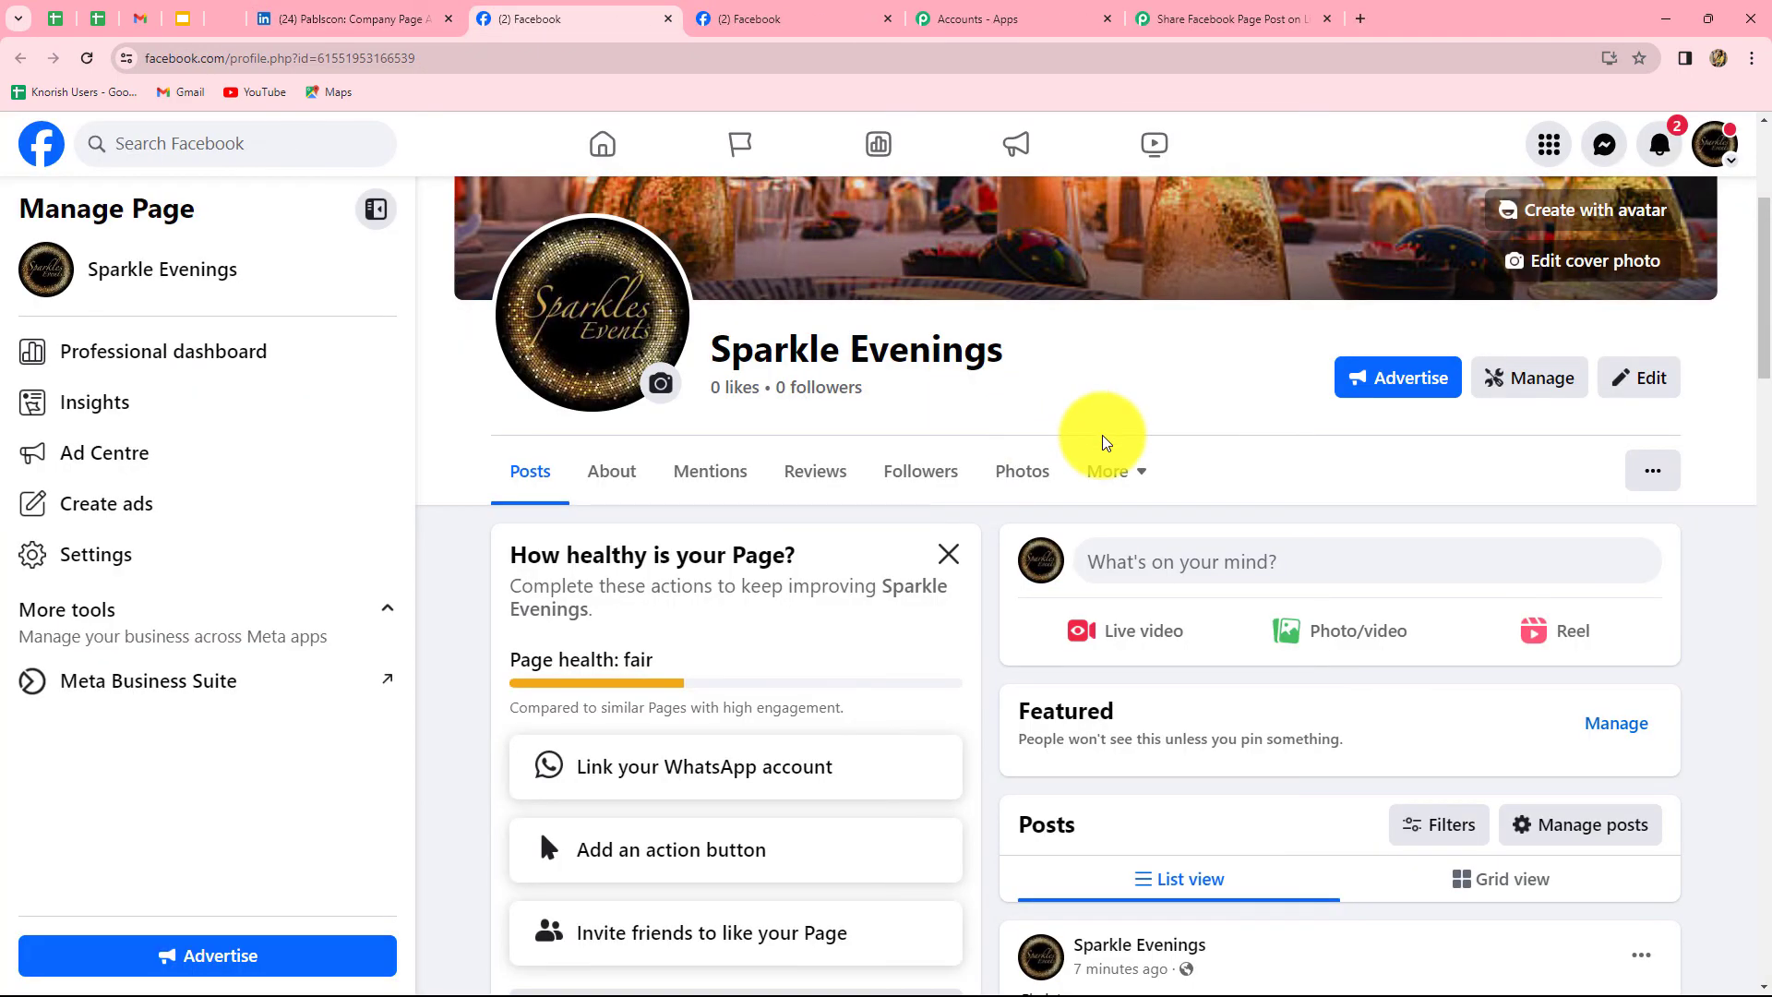
- Compare the Sparkle Evenings Facebook post with the LinkedIn company page post
{"action": "scroll", "coordinate": [1103, 440], "scroll_direction": "down", "scroll_amount": 6}
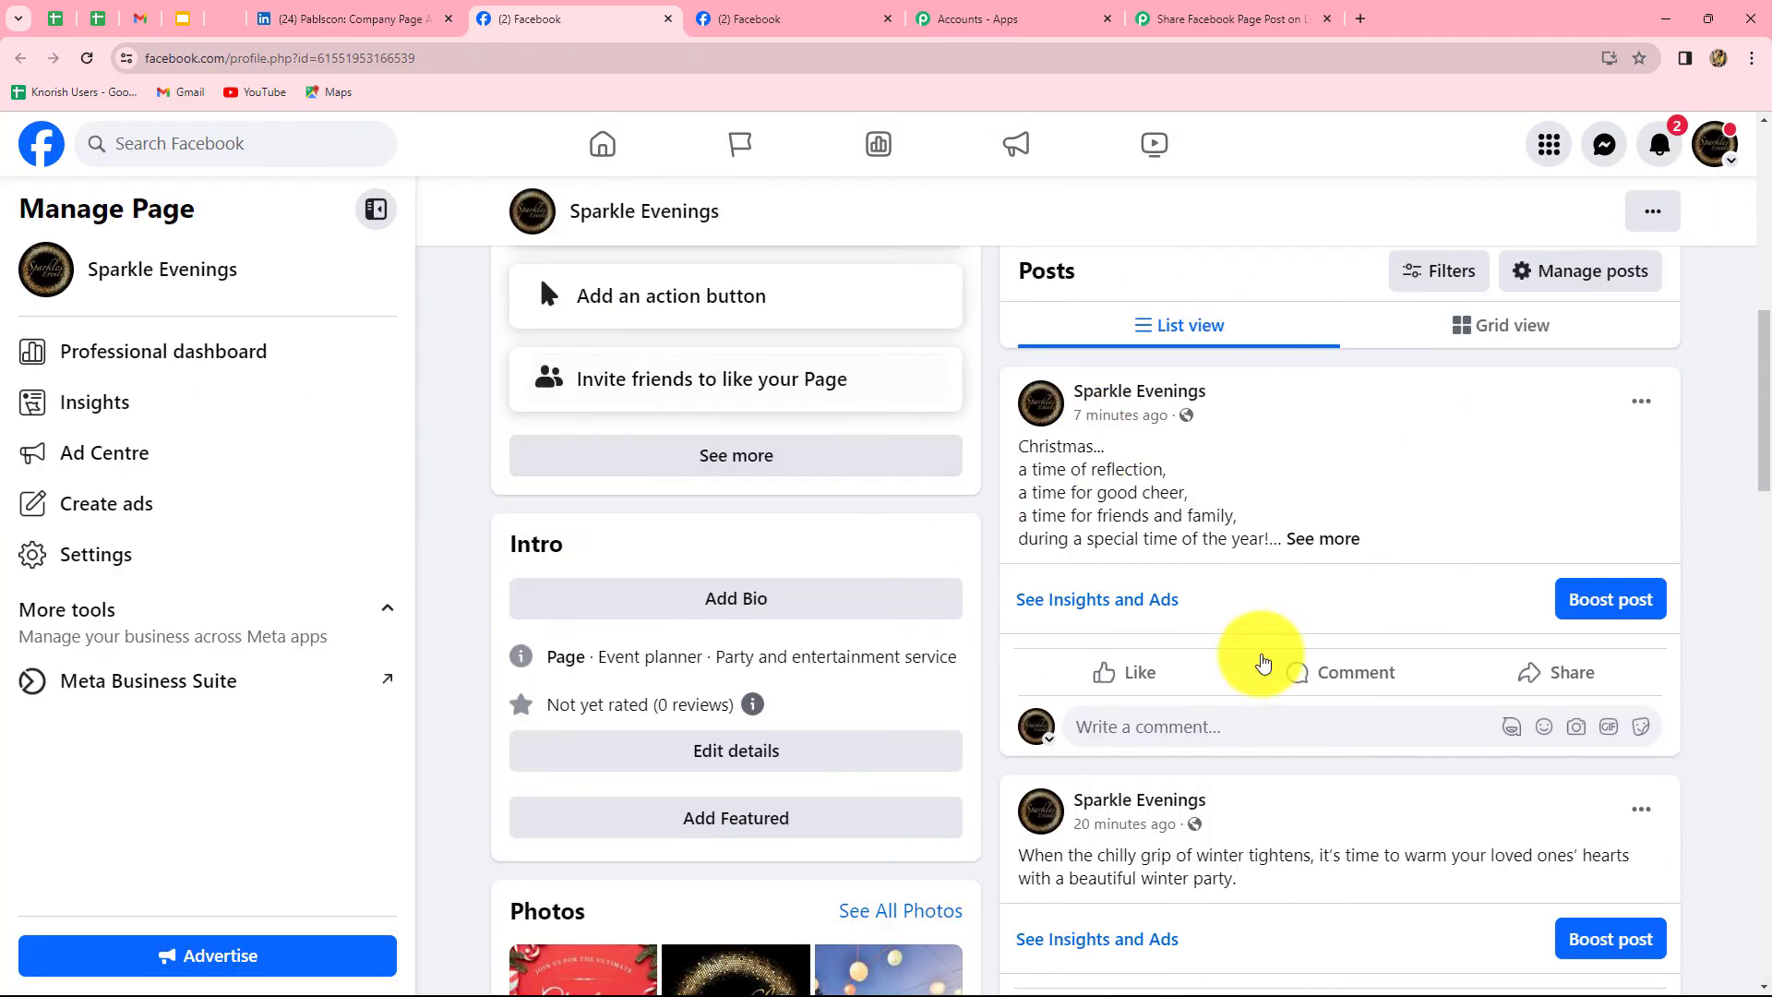
{"action": "left_click", "coordinate": [393, 20]}
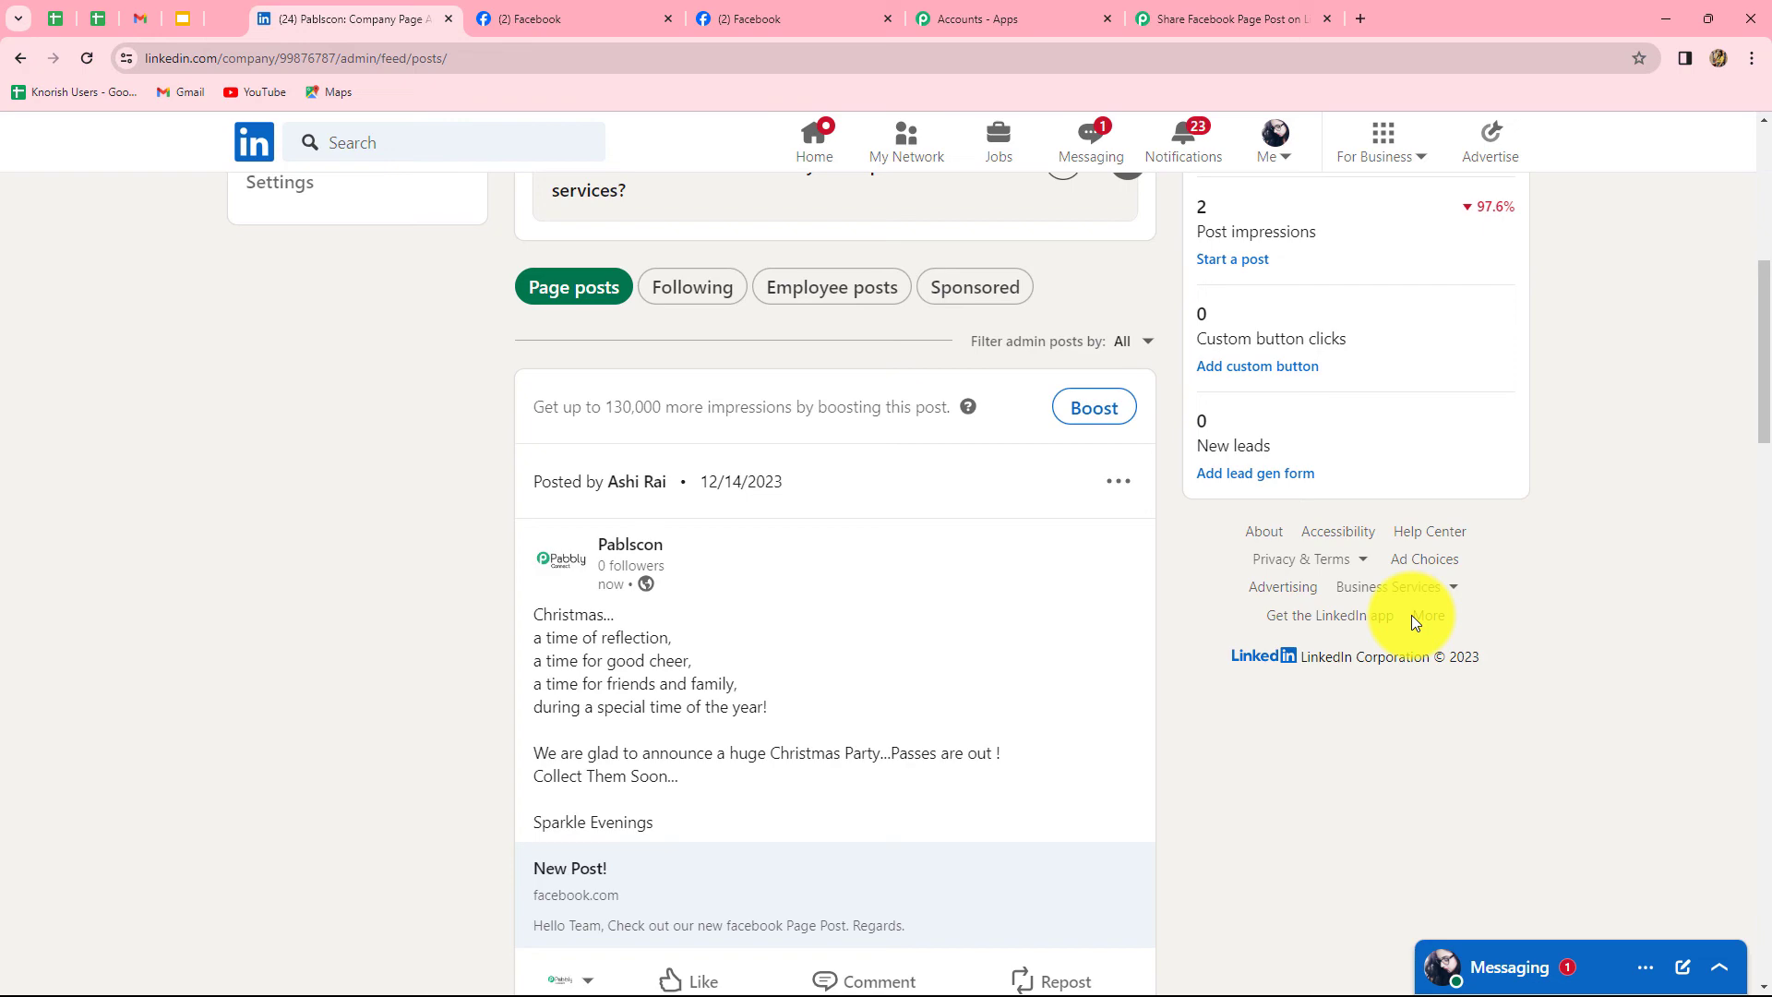
{"action": "left_click", "coordinate": [799, 19]}
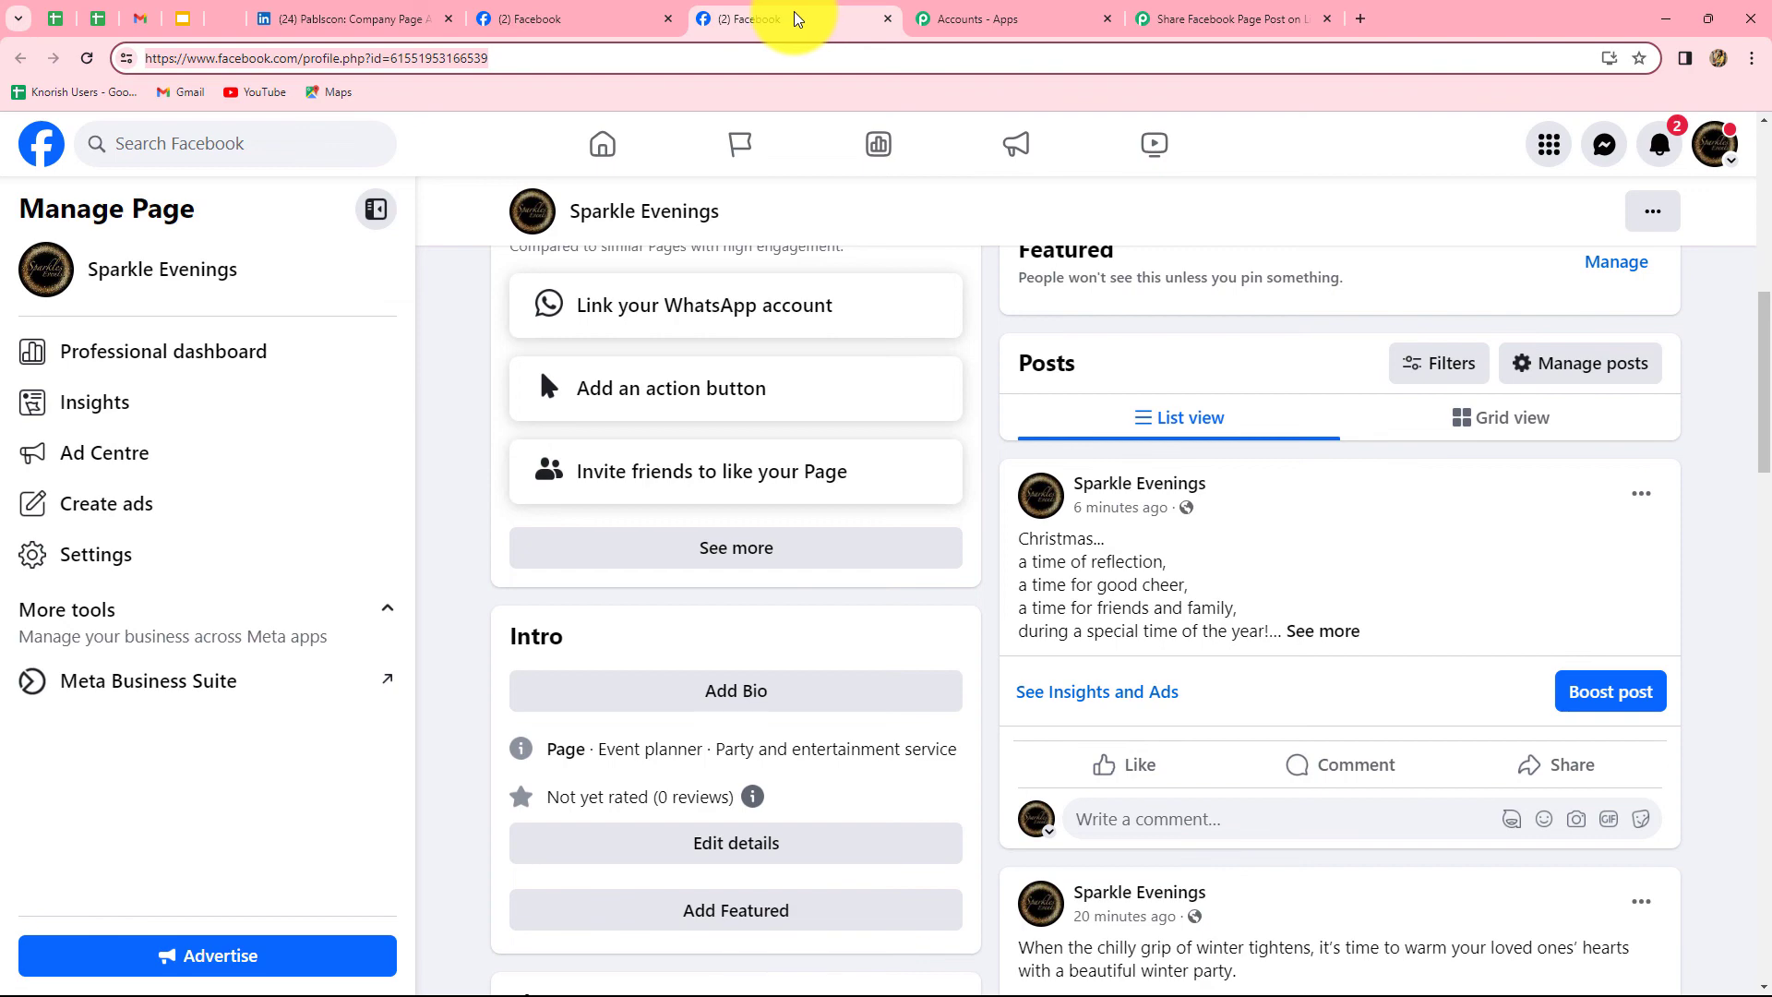
{"action": "left_click", "coordinate": [385, 18]}
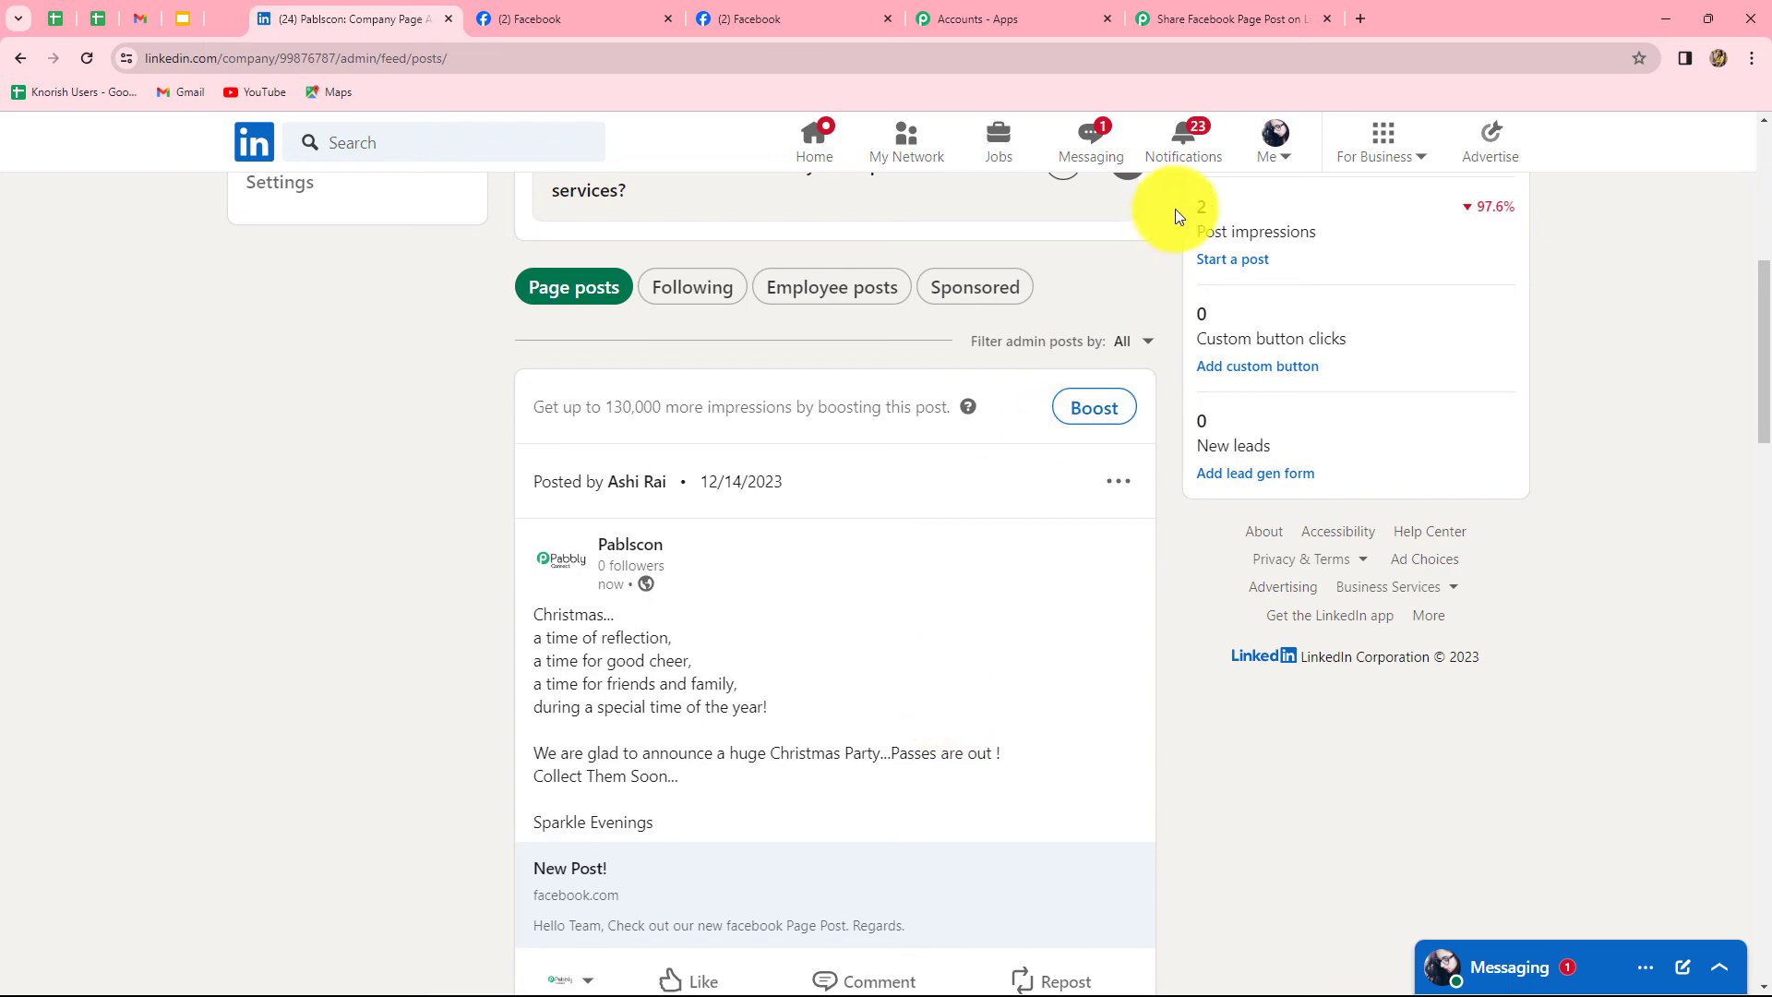
- Return to the Pabbly workflow and collapse the LinkedIn action card
{"action": "left_click", "coordinate": [1200, 18]}
{"action": "scroll", "coordinate": [1602, 624], "scroll_direction": "up", "scroll_amount": 8}
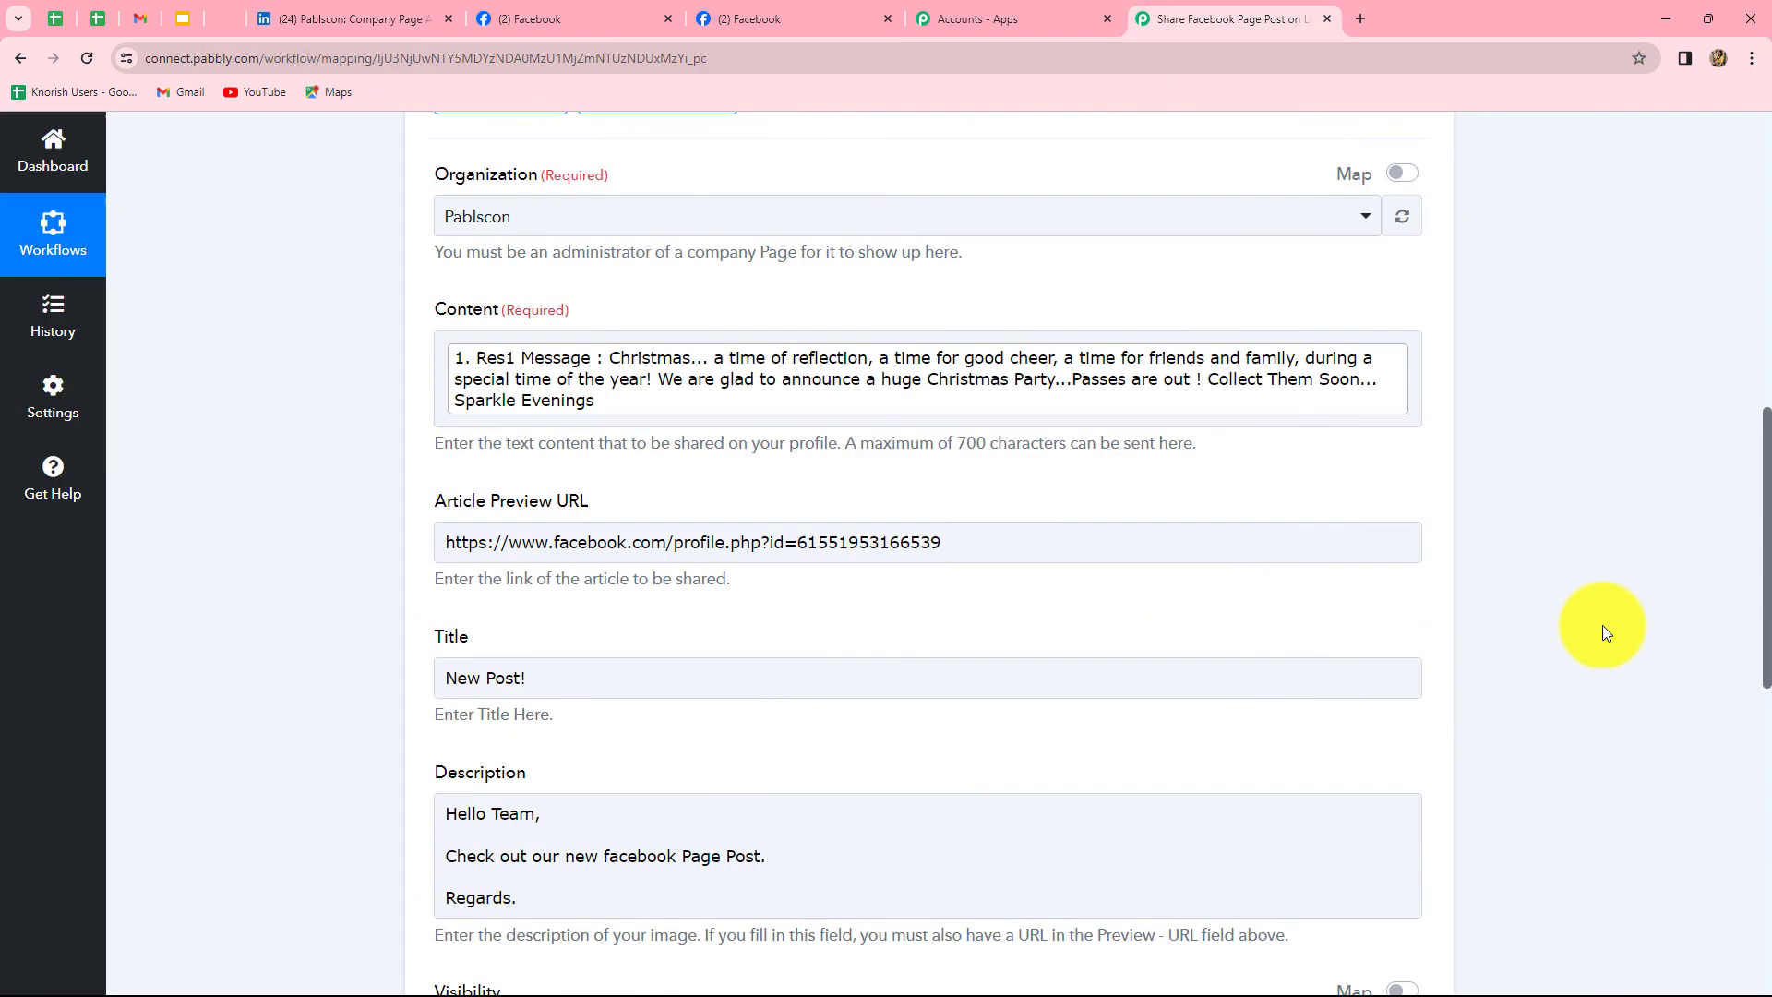
{"action": "scroll", "coordinate": [1486, 495], "scroll_direction": "up", "scroll_amount": 8}
{"action": "left_click", "coordinate": [1412, 559]}
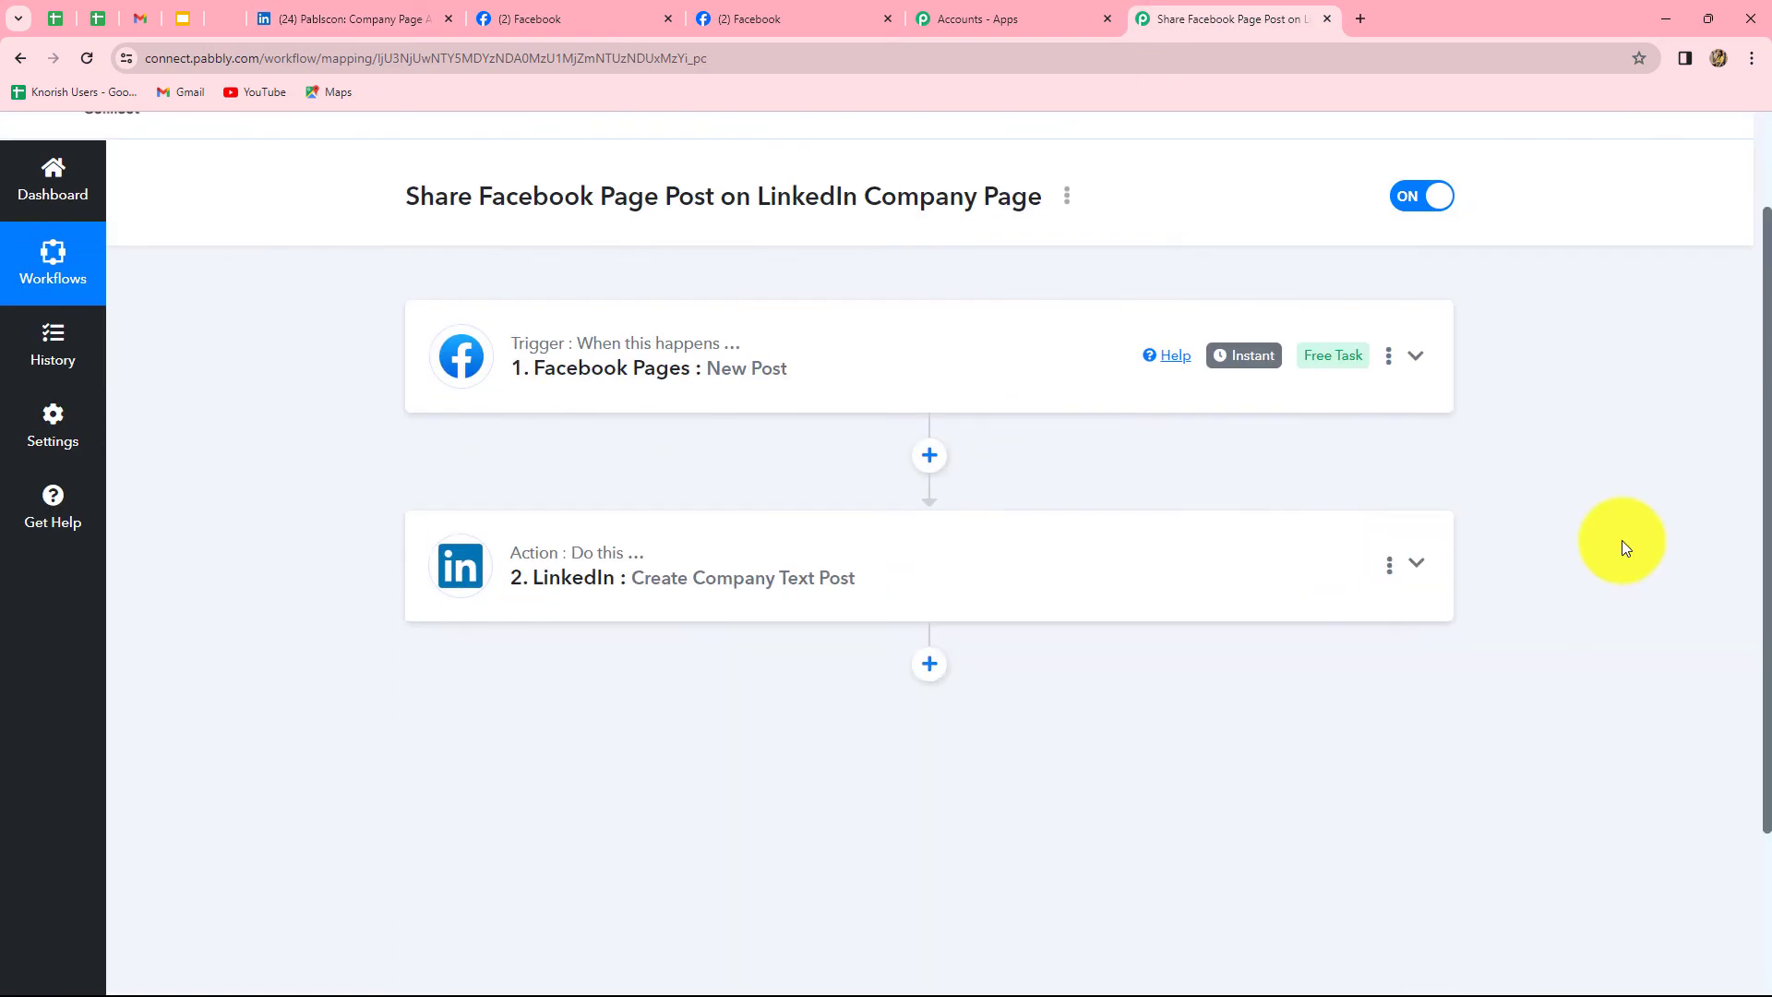